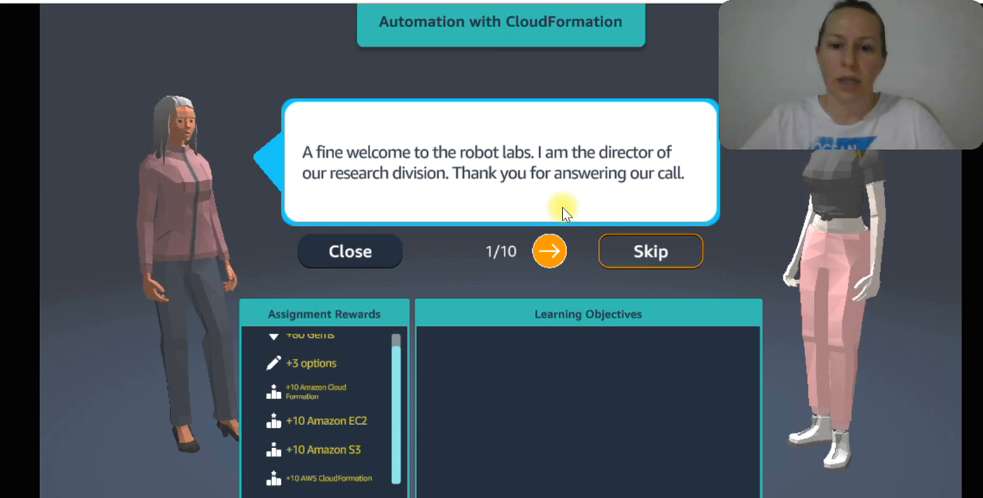
# Read through the Automation with CloudFormation assignment dialogue to its last page and accept the assignment
pyautogui.doubleClick(557, 250)
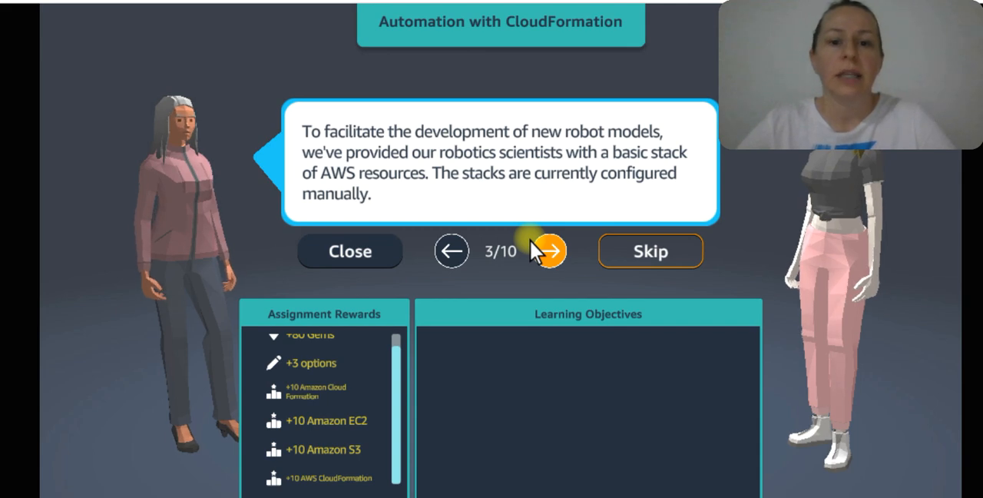
pyautogui.click(549, 250)
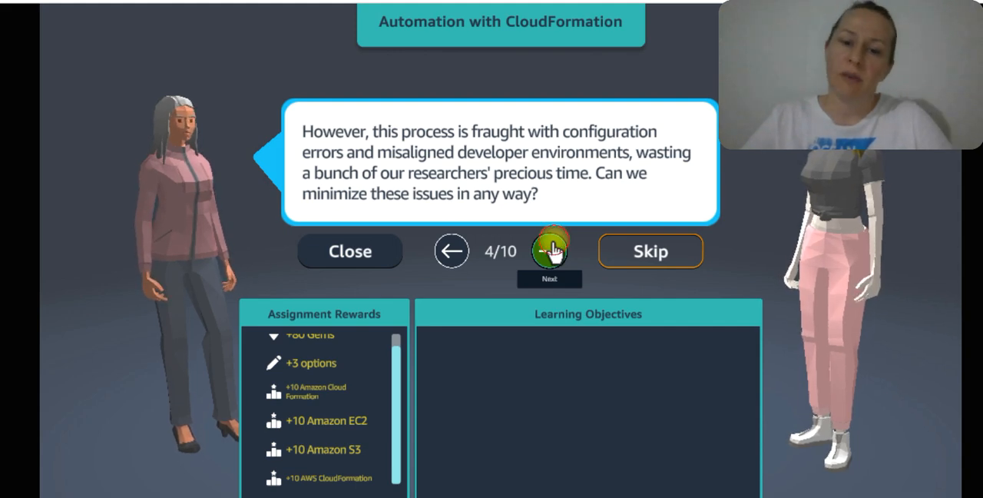
pyautogui.click(550, 251)
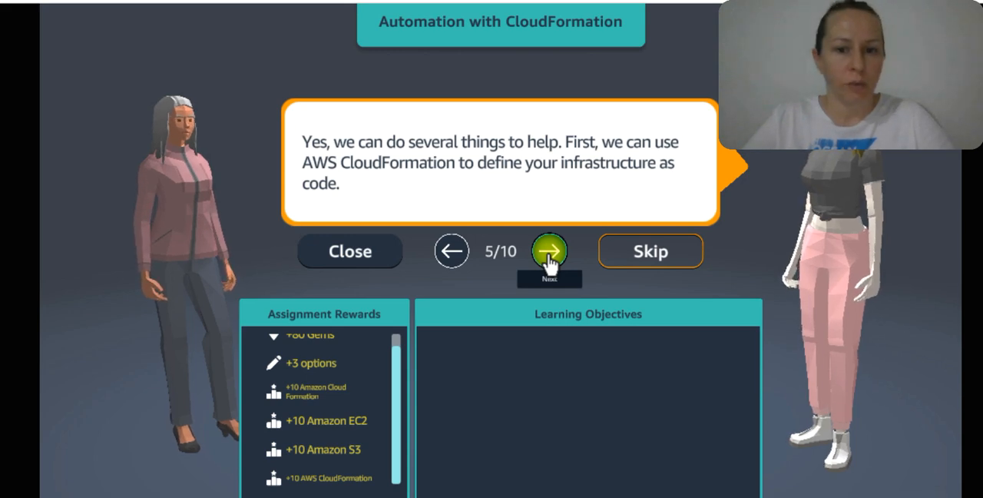
pyautogui.click(548, 254)
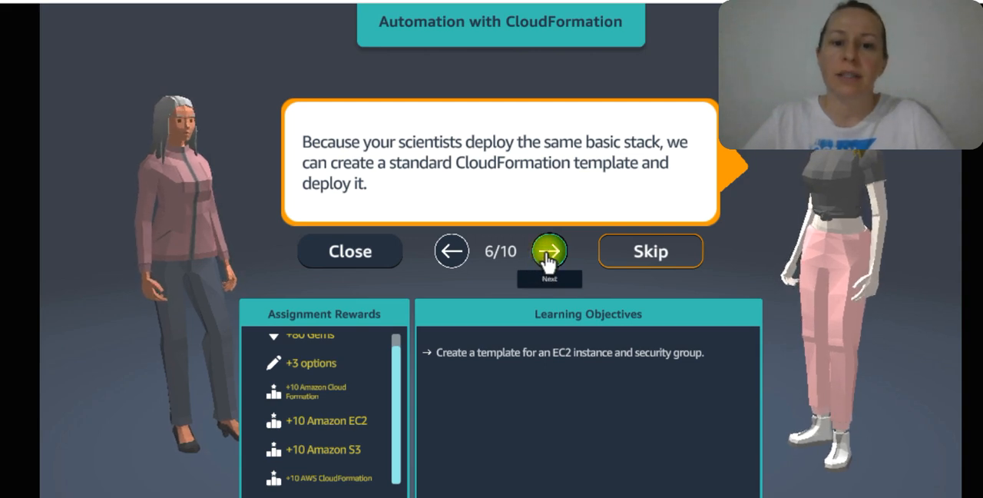
pyautogui.click(549, 253)
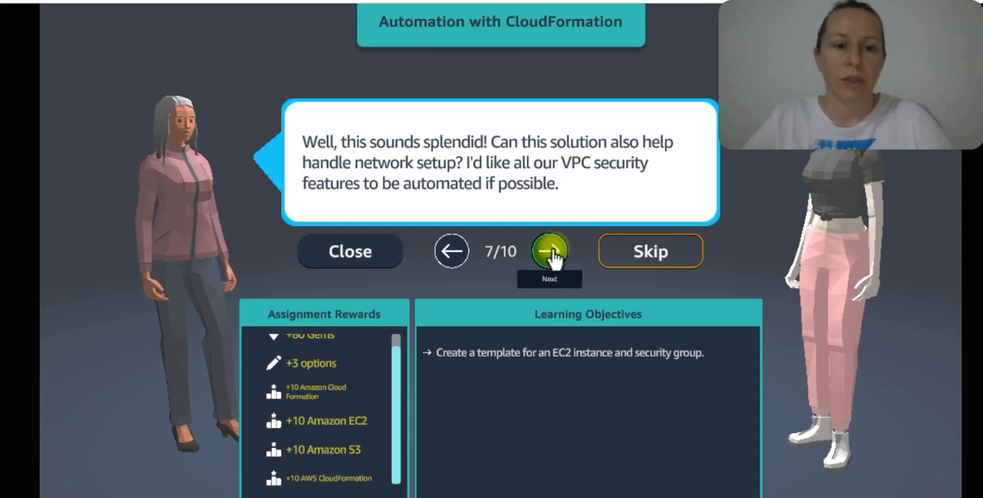
pyautogui.click(559, 251)
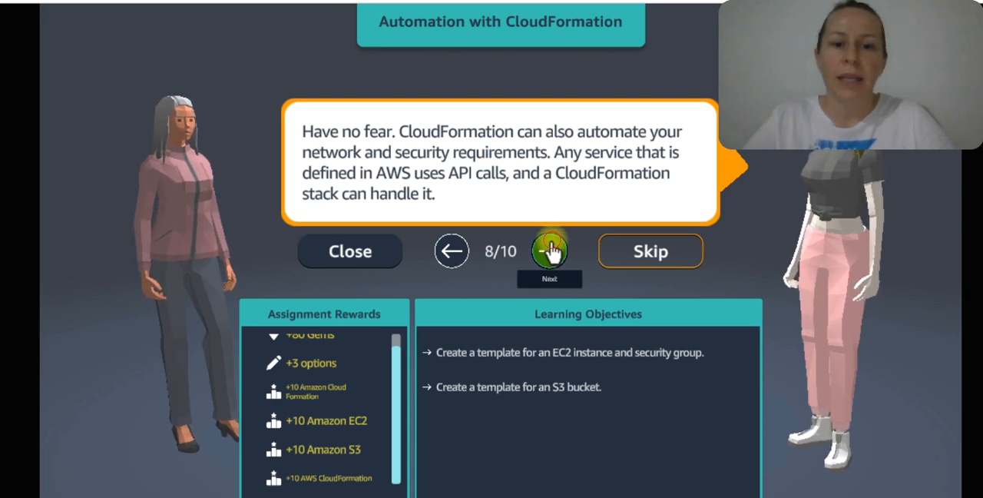
pyautogui.click(551, 252)
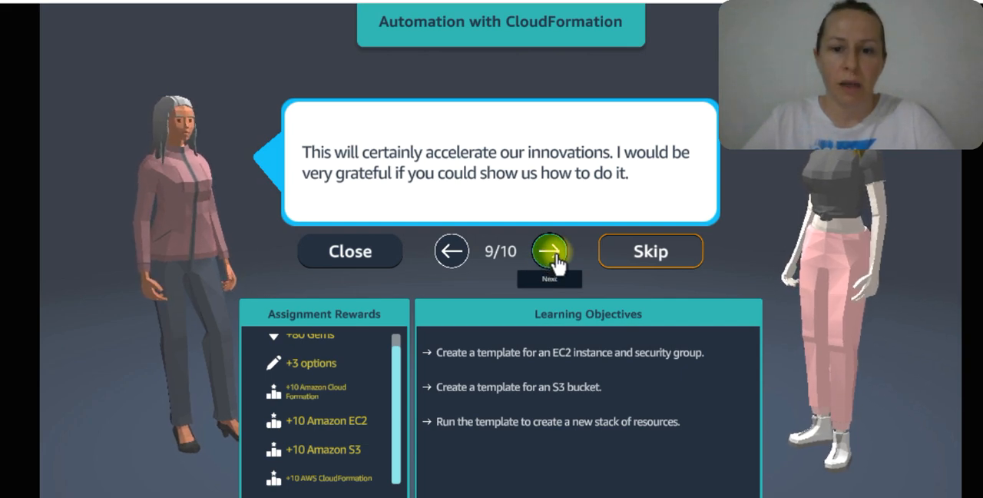
pyautogui.click(551, 251)
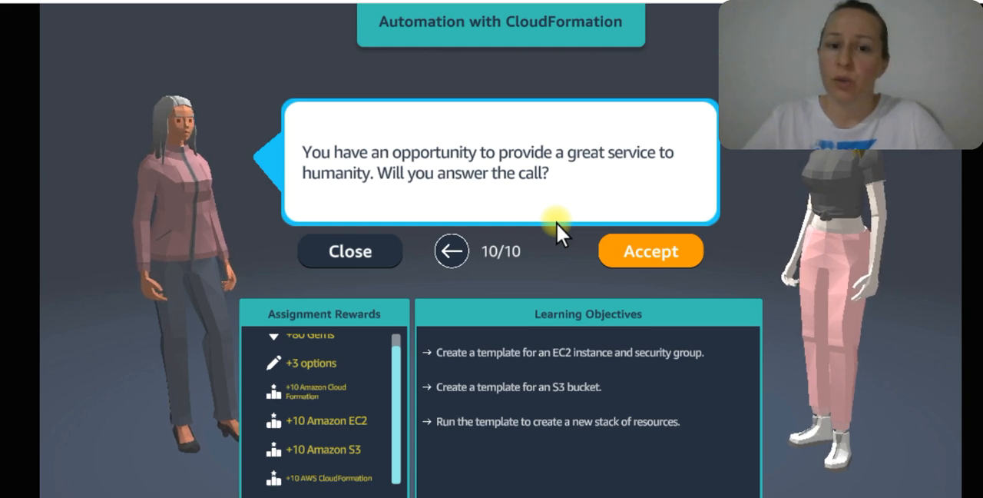
pyautogui.click(662, 253)
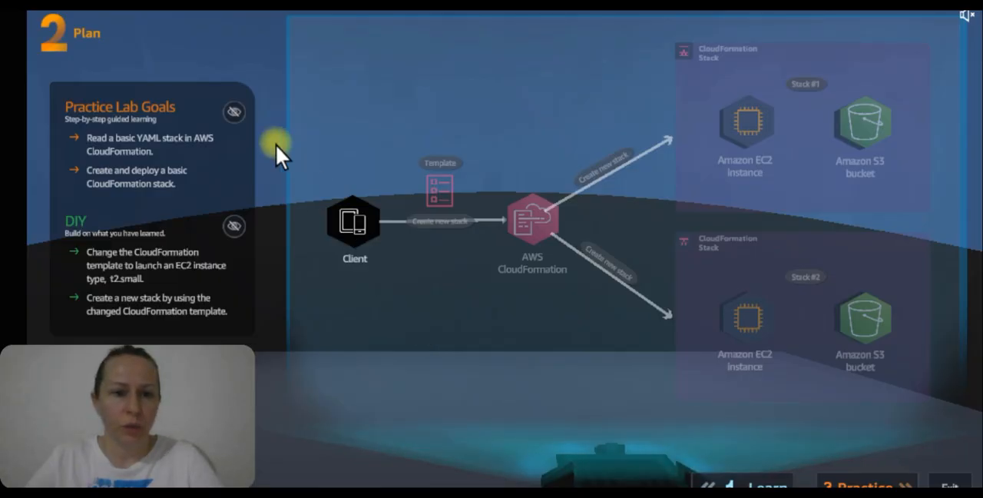
# Highlight the Practice Lab goals and the DIY goals on the plan's architecture diagram
pyautogui.click(235, 113)
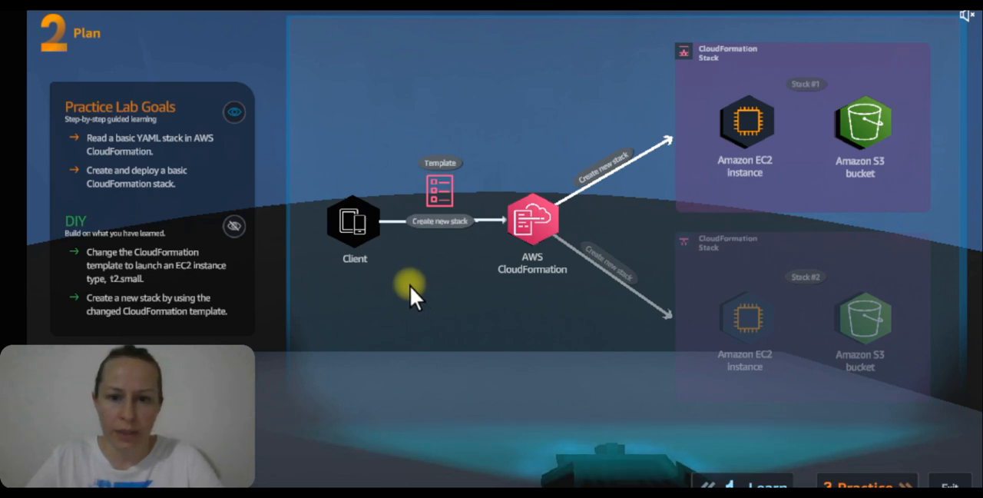
pyautogui.click(234, 224)
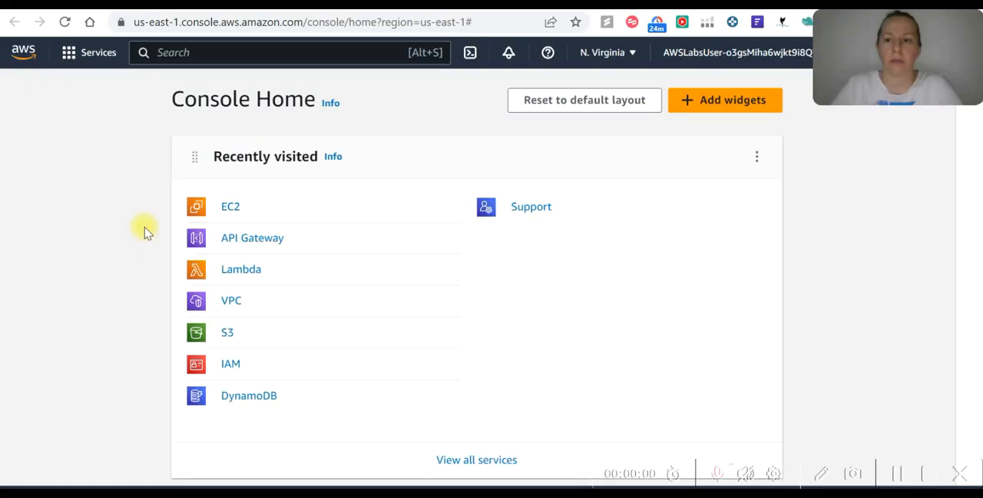
# Search the AWS console services for "cloud for" and open CloudFormation
pyautogui.click(252, 54)
pyautogui.write('cloud')
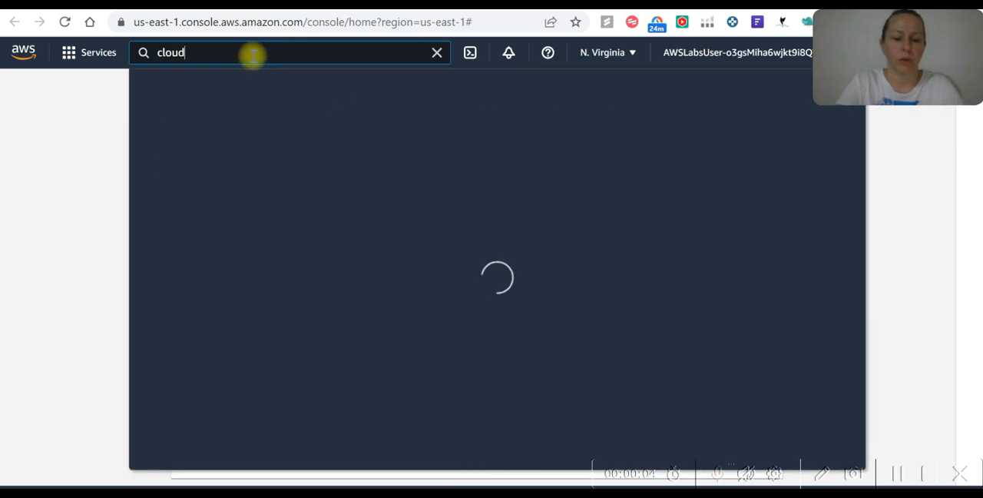
pyautogui.write(' for')
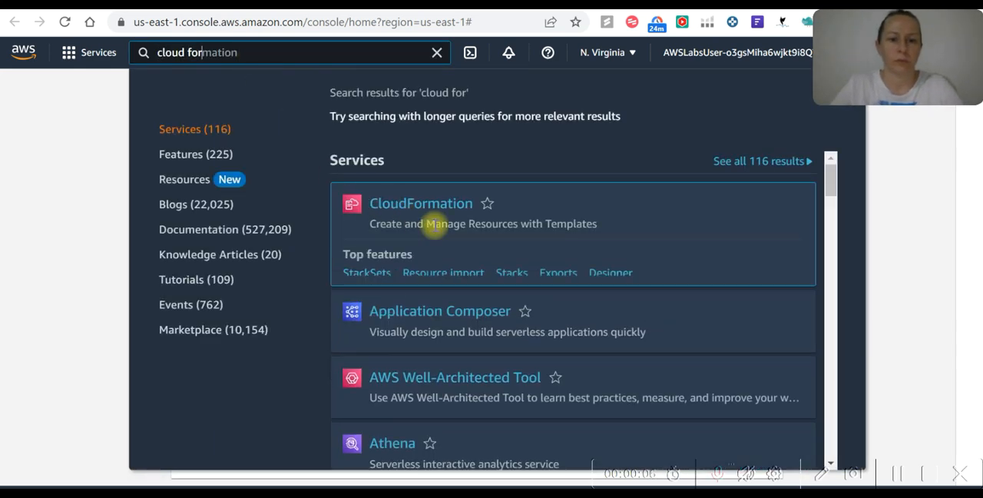
pyautogui.click(444, 215)
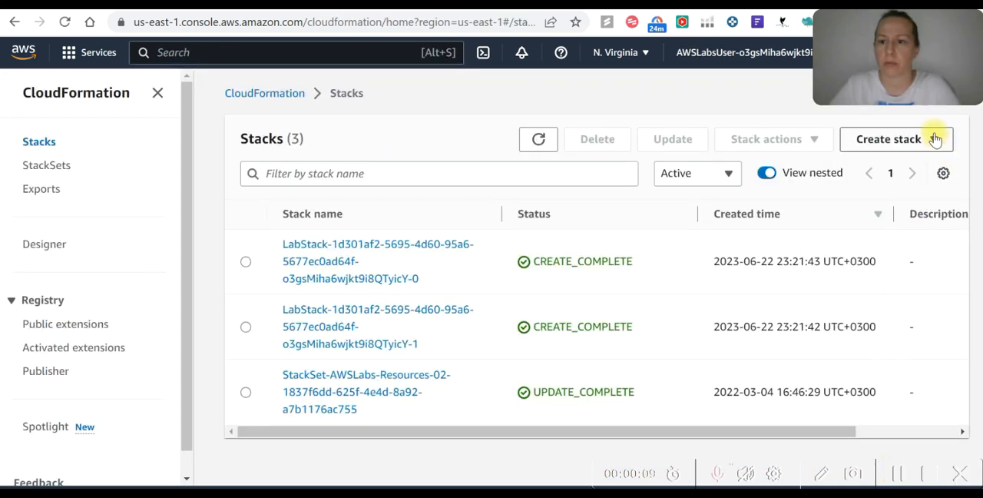
# Start a new stack with new resources (standard) and choose to create its template in Designer
pyautogui.click(929, 138)
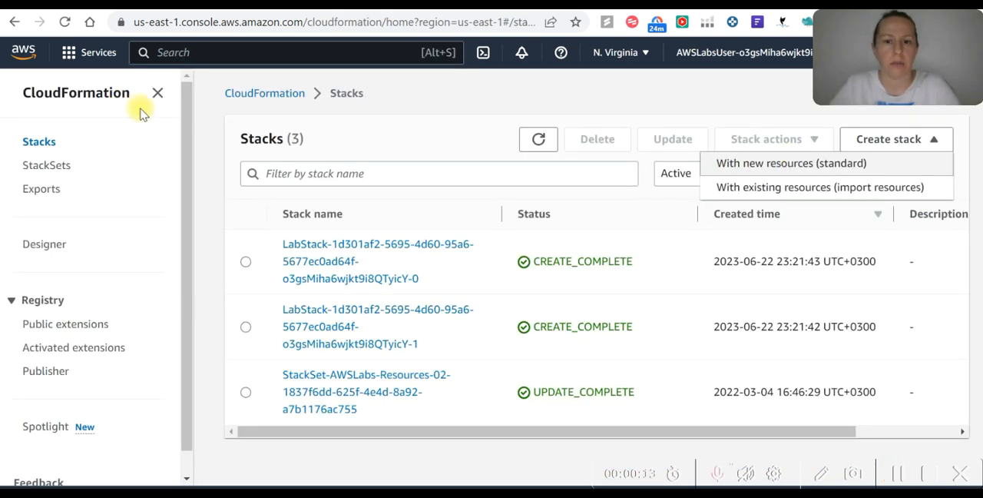
pyautogui.click(757, 165)
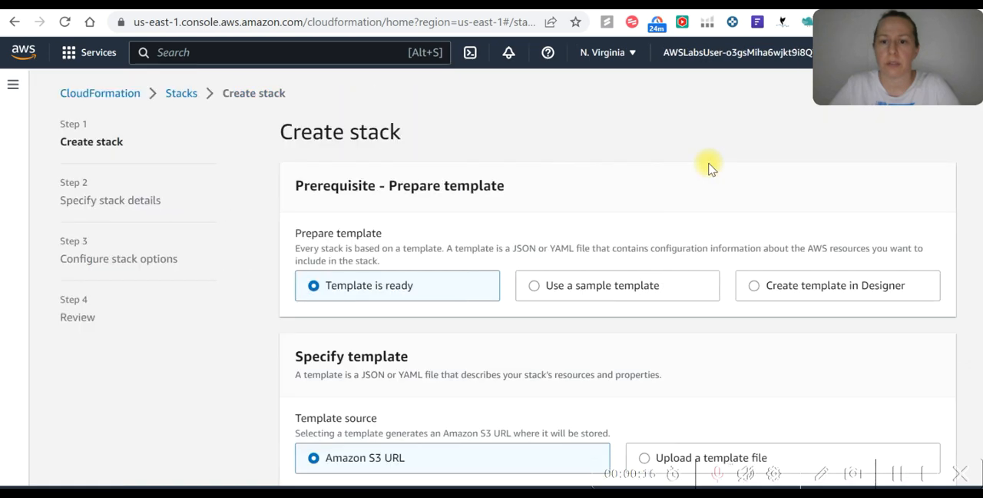
pyautogui.click(755, 291)
pyautogui.scroll(-2, 761, 323)
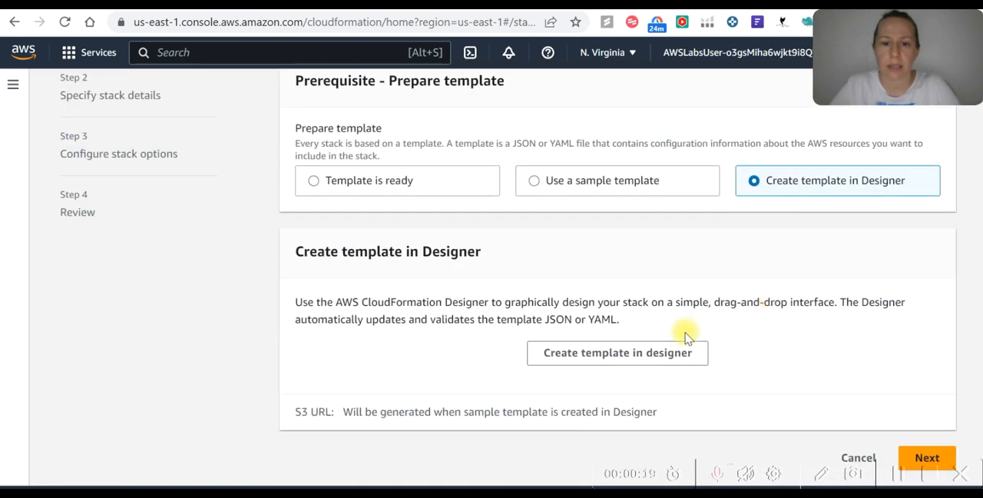
pyautogui.click(634, 361)
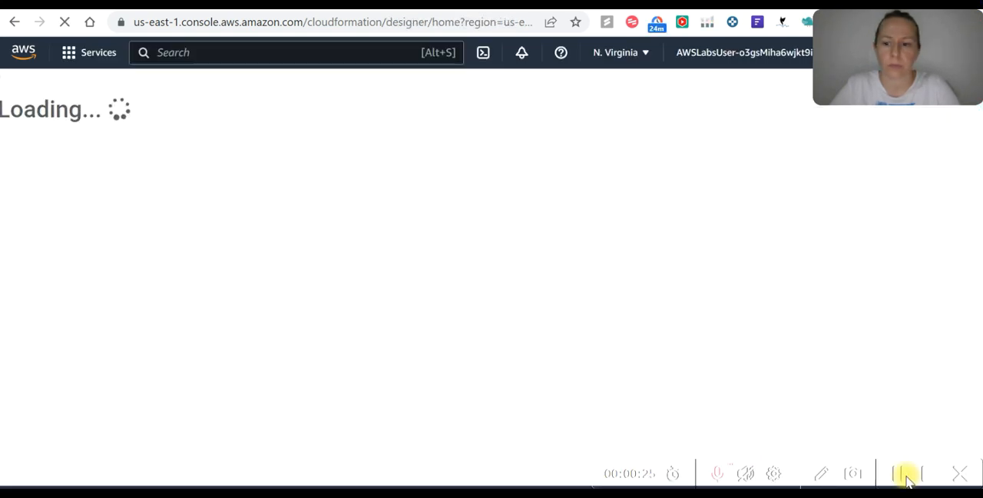
# In the full template's code, try to rename the template as RoboticStack and set the template language to YAML
pyautogui.click(120, 347)
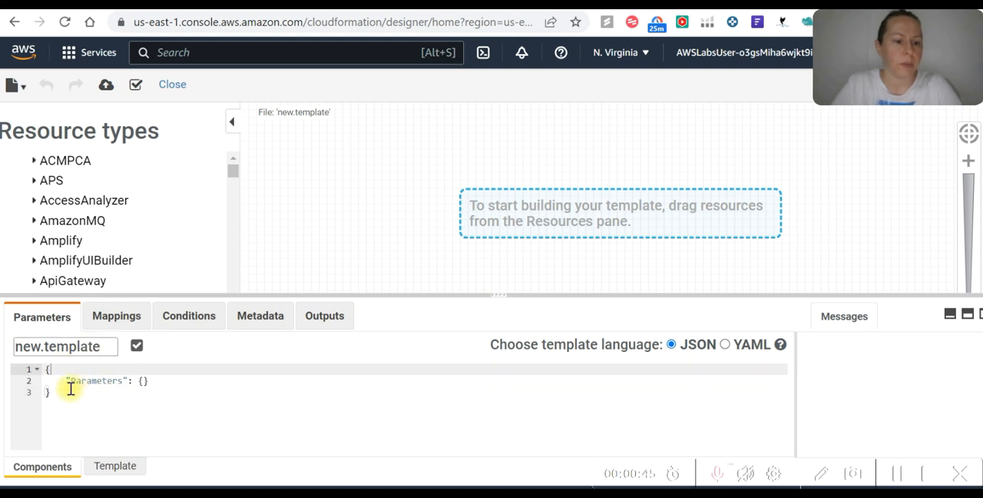
pyautogui.click(113, 466)
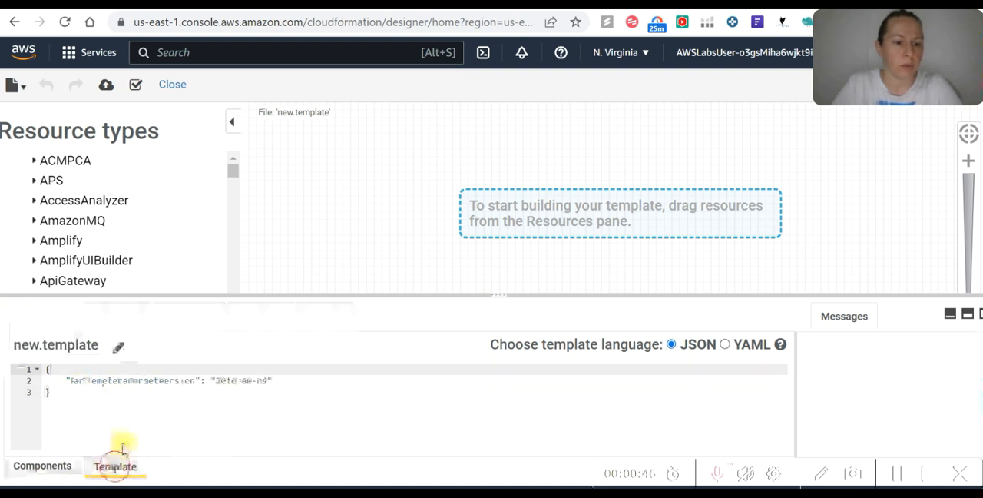
pyautogui.click(117, 354)
pyautogui.moveTo(100, 346); pyautogui.dragTo(3, 350)
pyautogui.write('Robb')
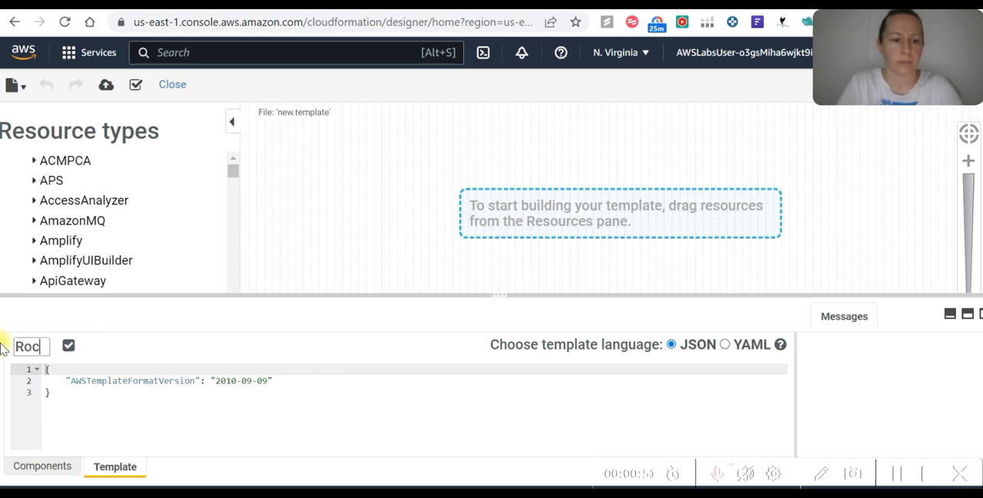
pyautogui.write('ticSt')
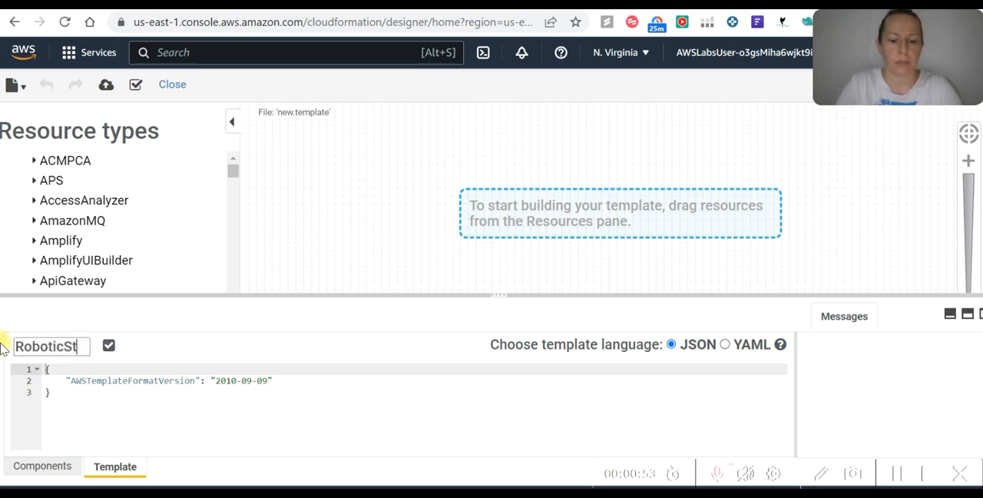
pyautogui.write('ack')
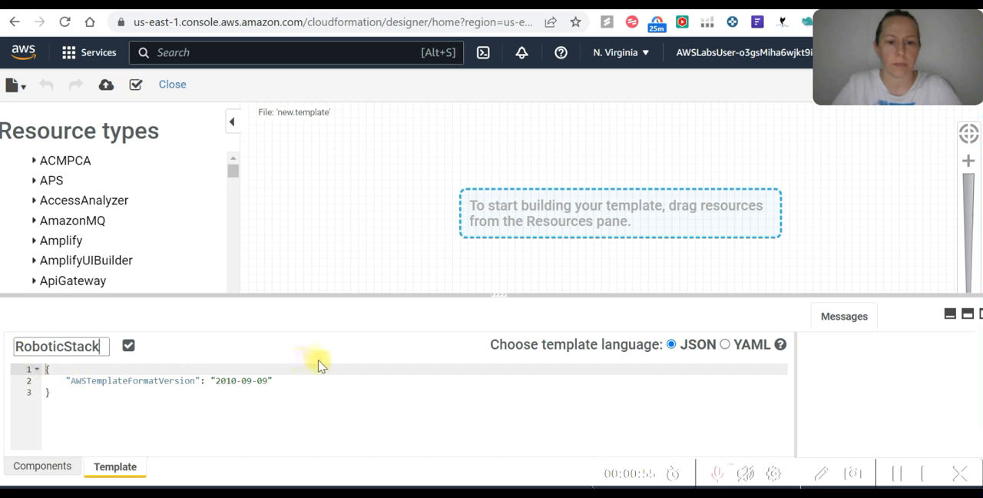
pyautogui.click(724, 344)
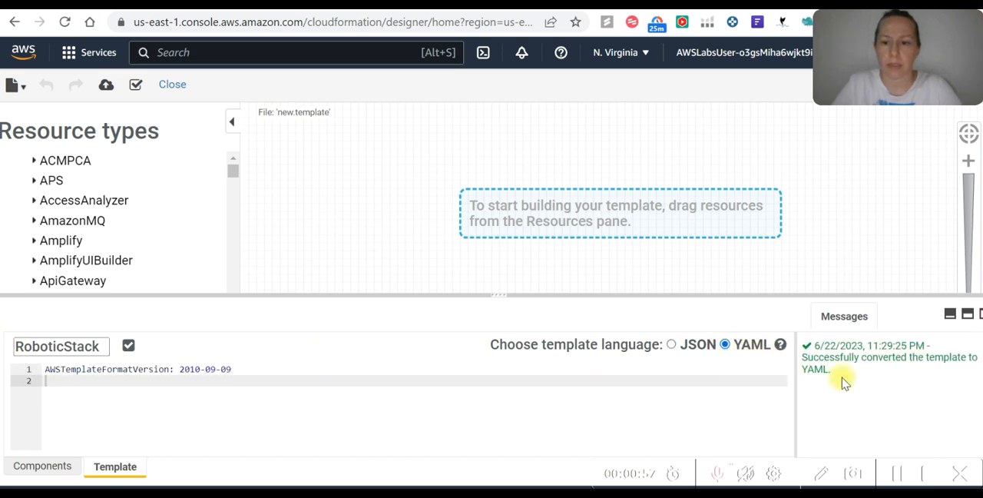
# Copy the Step 1 Resources block defining RobotAppServer from sample_code (1).txt and paste it at line 2 of the YAML template in Designer
pyautogui.click(904, 478)
pyautogui.moveTo(277, 144); pyautogui.dragTo(43, 84)
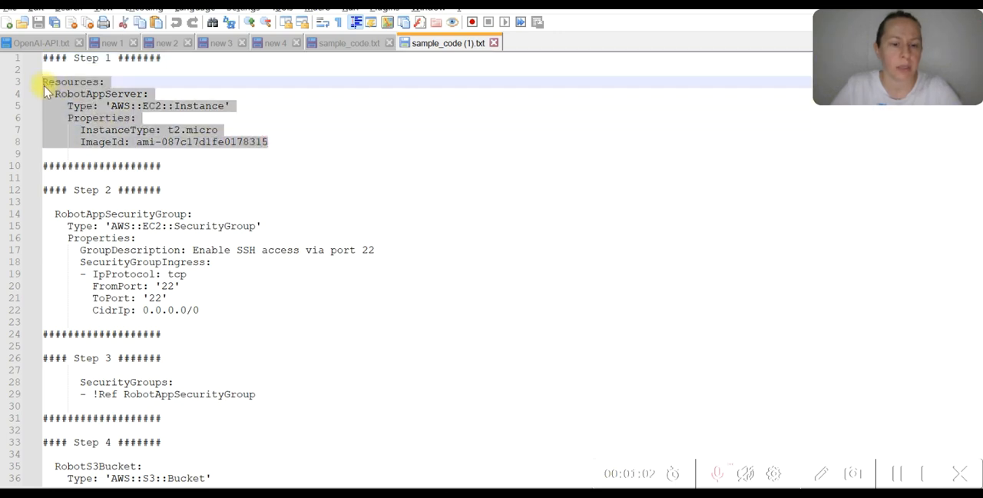
pyautogui.hotkey('ctrl', 'c')
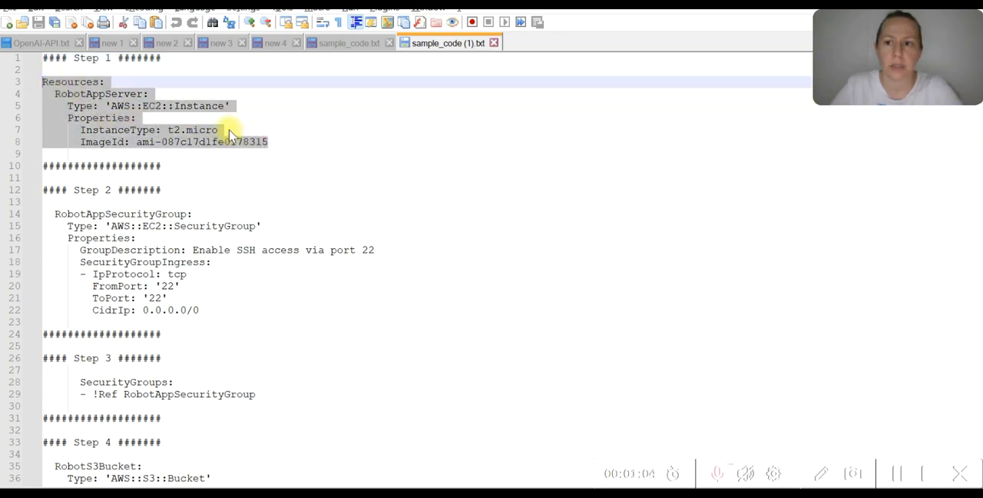
pyautogui.hotkey('alt', 'Tab')
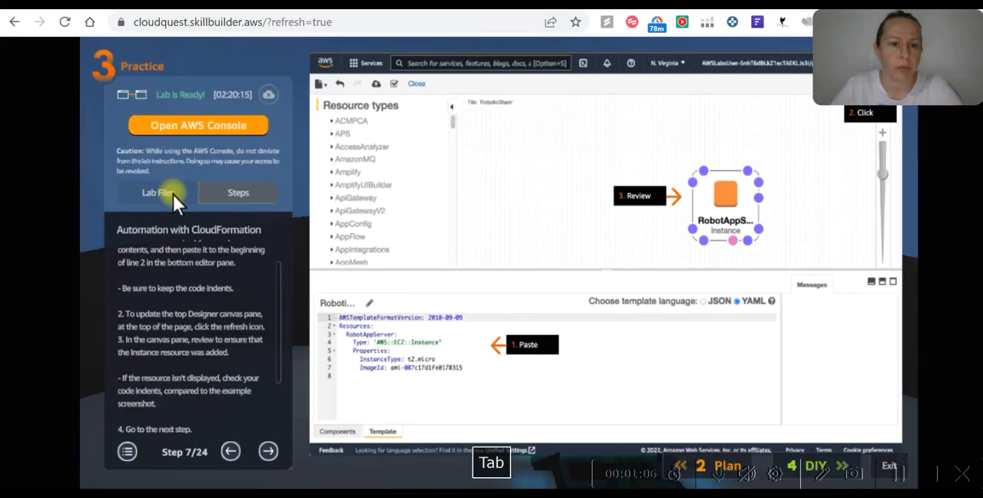
pyautogui.hotkey('alt', 'Tab')
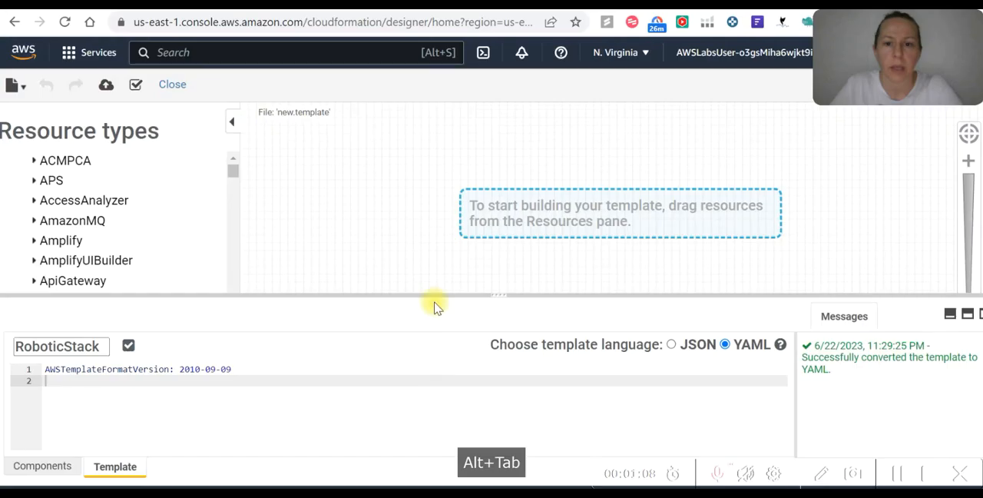
pyautogui.hotkey('ctrl', 'v')
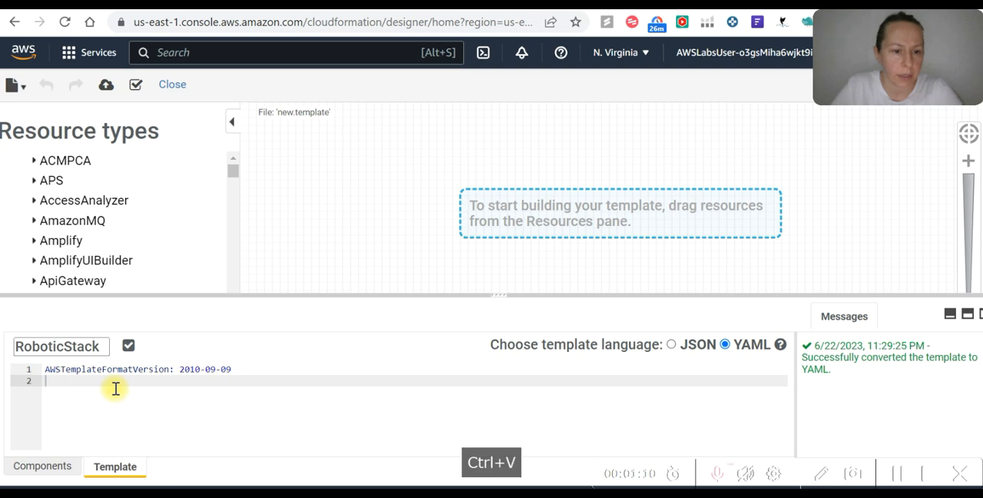
pyautogui.rightClick(48, 381)
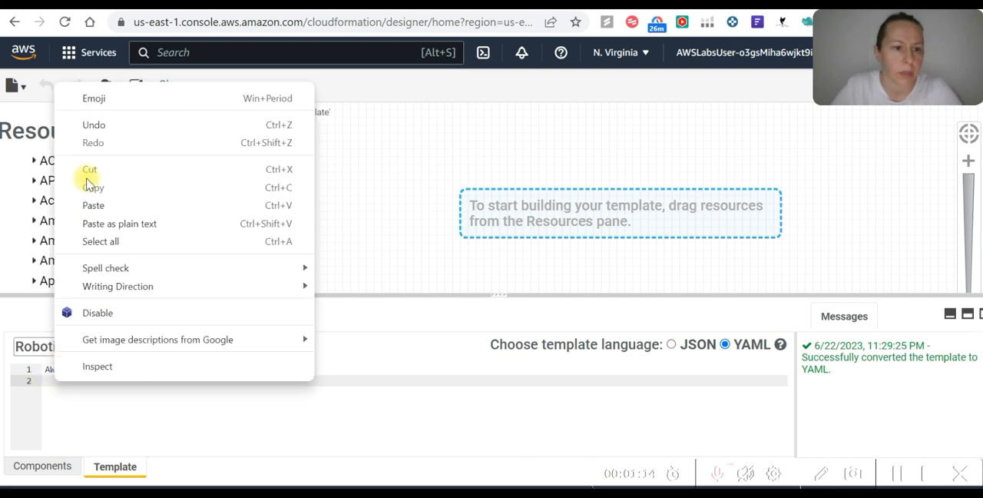
pyautogui.click(93, 205)
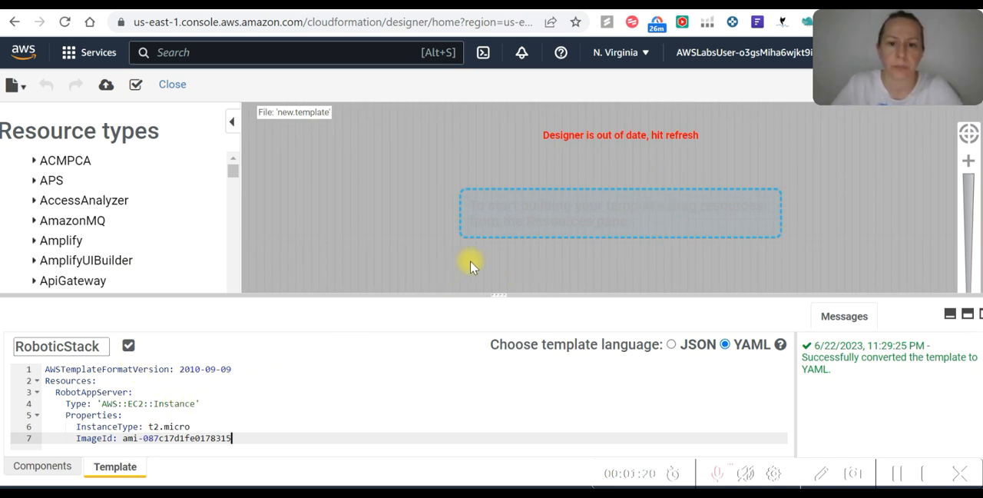
# Check the Cloud Quest lab instructions, then return to Designer and refresh the canvas to show the RobotAppServer instance
pyautogui.hotkey('alt', 'Tab')
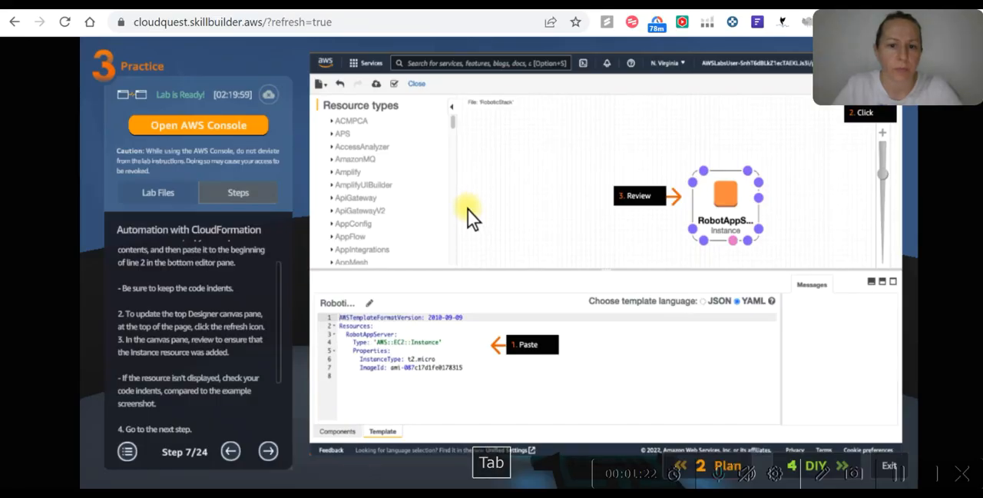
pyautogui.hotkey('alt', 'Tab')
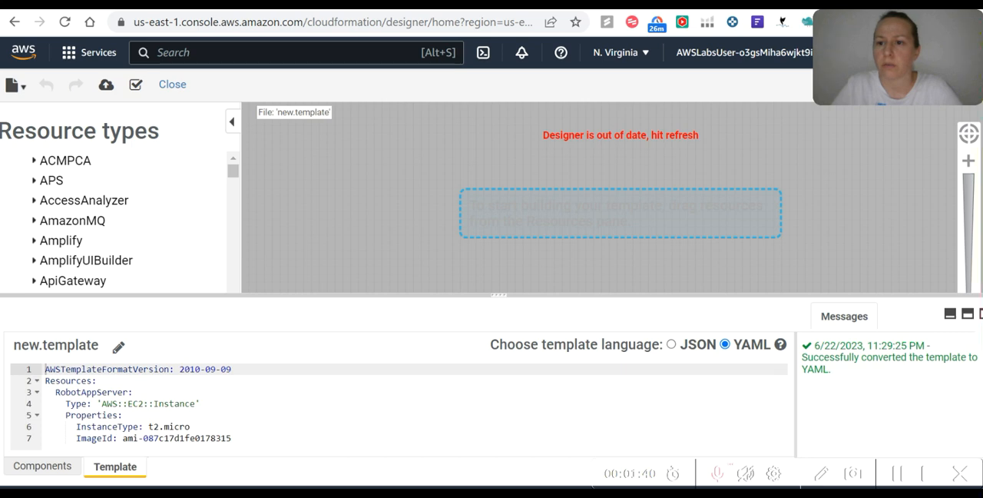
pyautogui.click(968, 133)
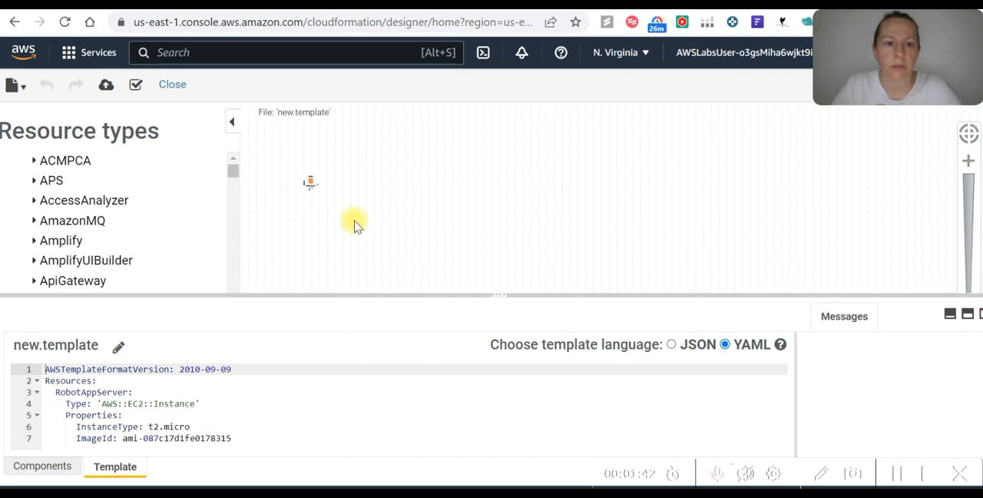
pyautogui.moveTo(318, 192); pyautogui.dragTo(639, 239)
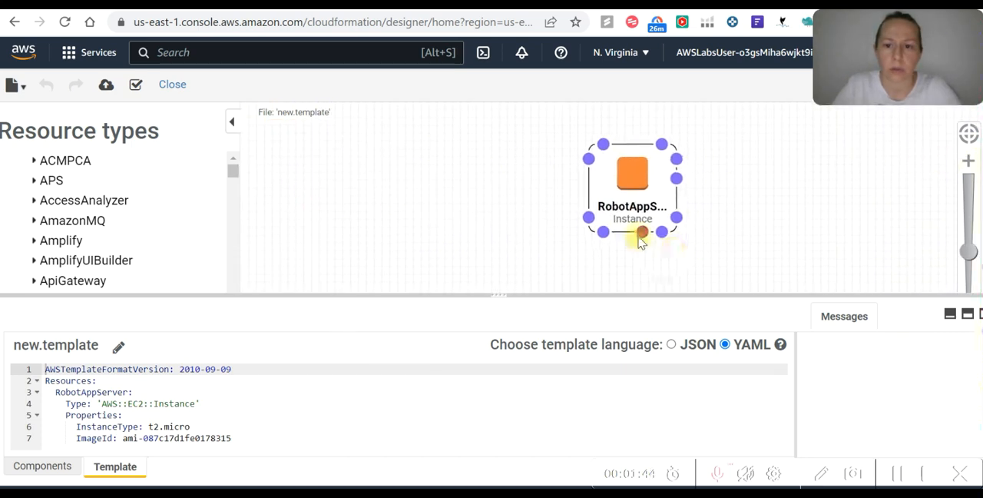
# Convert the template to JSON to review its equivalent code, and switch the template language back to YAML
pyautogui.scroll(3, 543, 196)
pyautogui.scroll(-3, 644, 213)
pyautogui.moveTo(539, 197); pyautogui.dragTo(462, 189)
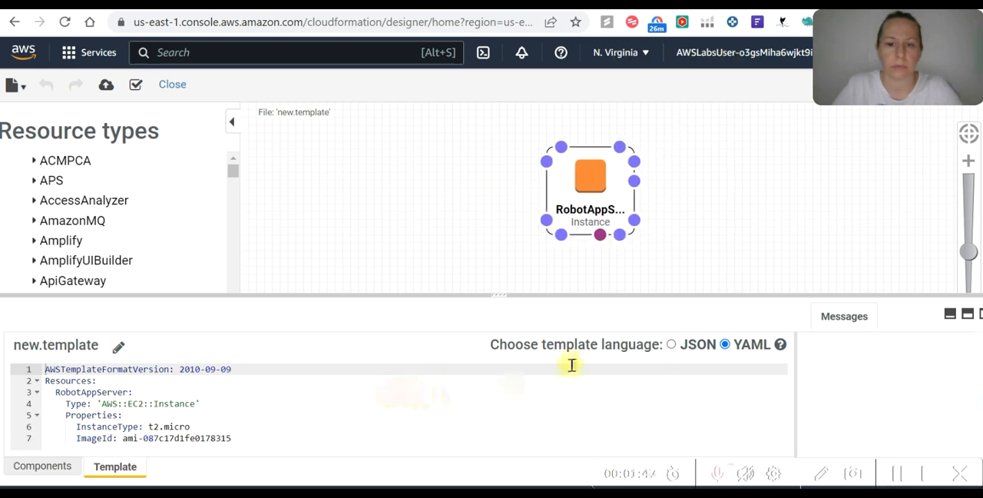
pyautogui.click(671, 344)
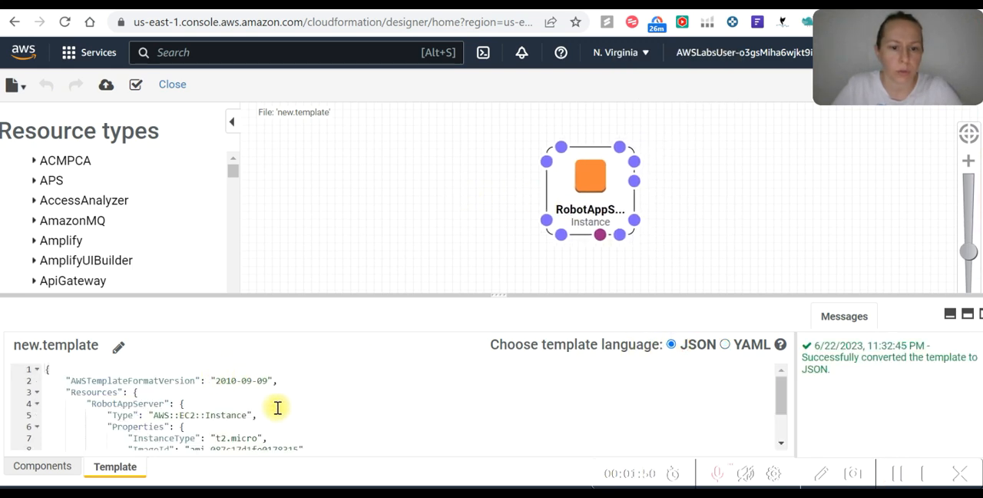
pyautogui.scroll(-2, 175, 408)
pyautogui.scroll(2, 346, 384)
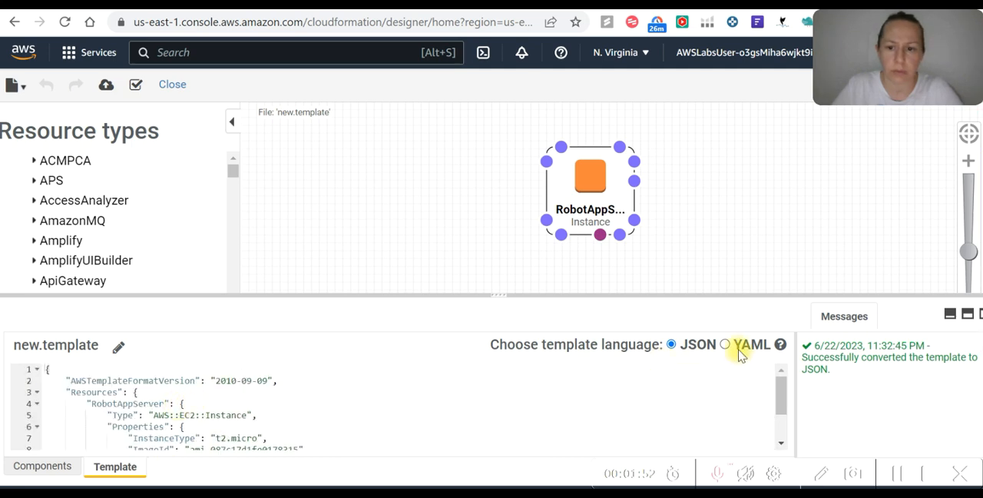
pyautogui.click(725, 344)
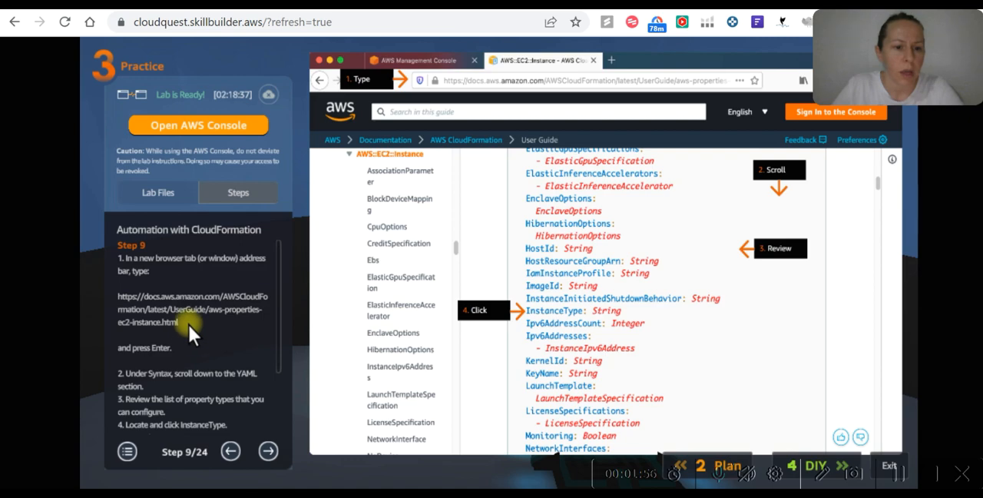
# Copy the AWS::EC2::Instance documentation URL from lab Step 9 and open that page in a new browser tab
pyautogui.moveTo(227, 427); pyautogui.dragTo(121, 306)
pyautogui.hotkey('ctrl', 'c')
pyautogui.click(391, 7)
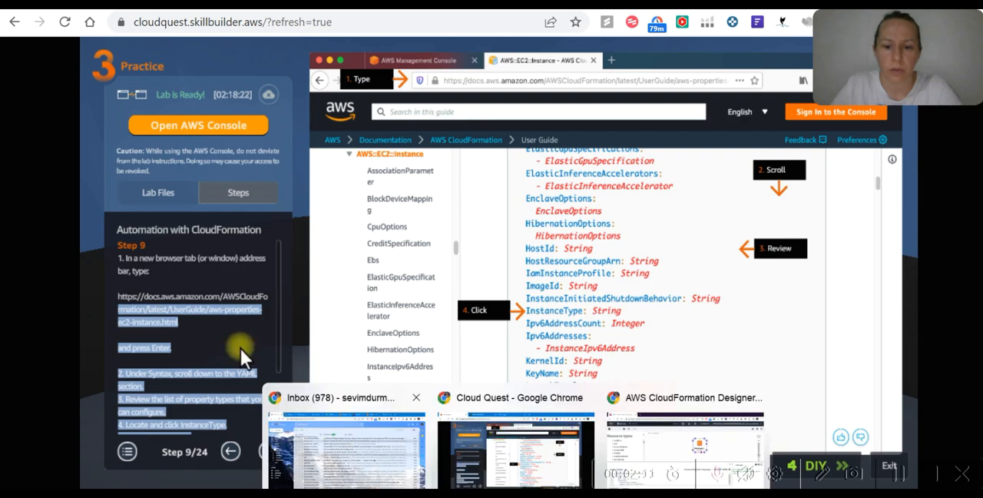
pyautogui.click(187, 318)
pyautogui.tripleClick(118, 297)
pyautogui.hotkey('ctrl', 'c')
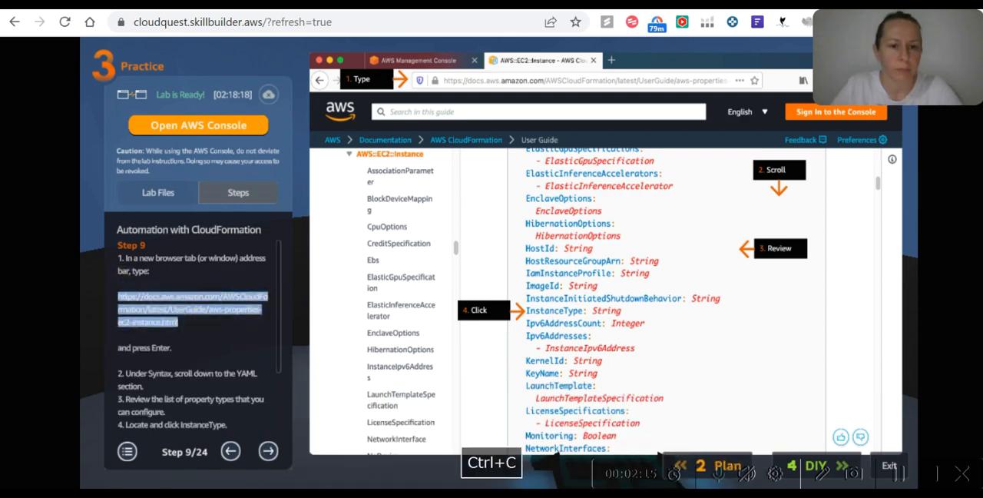
pyautogui.click(430, 4)
pyautogui.click(283, 26)
pyautogui.hotkey('ctrl', 'v')
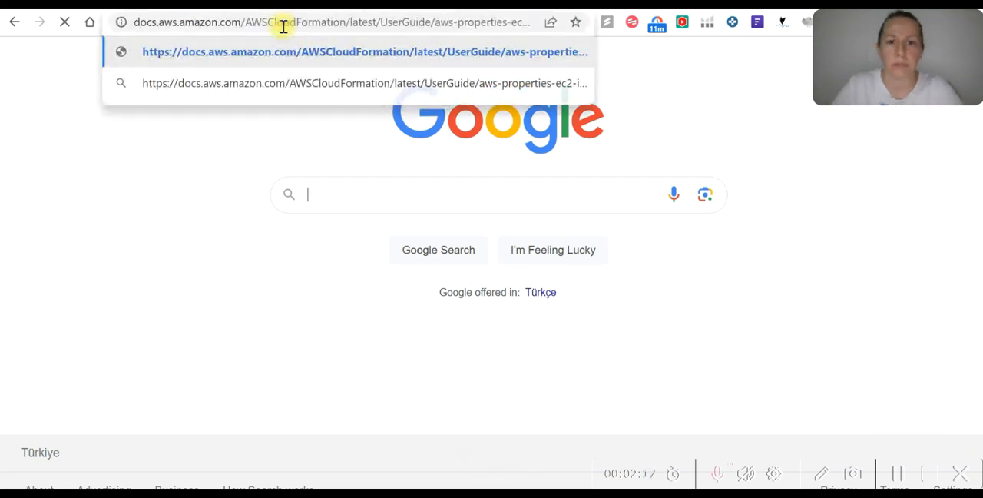
pyautogui.press('Return')
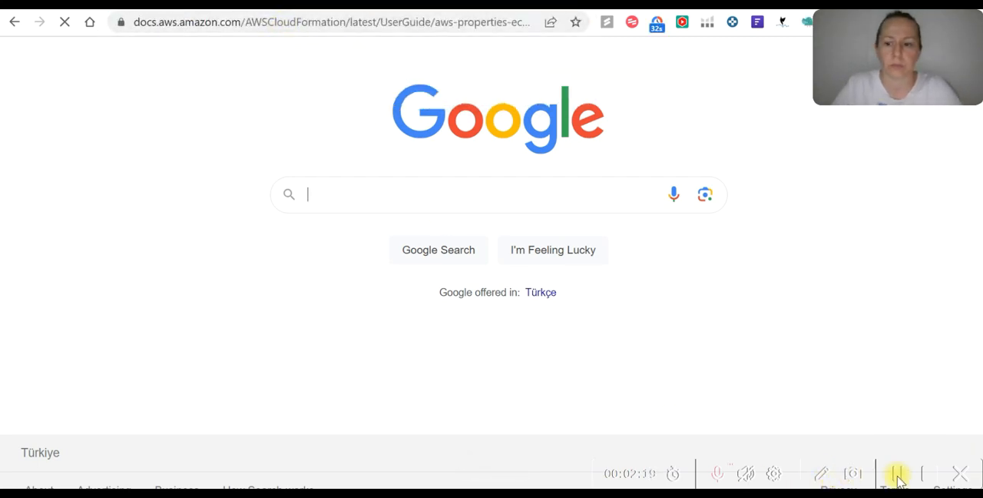
# Review the configurable properties in the AWS::EC2::Instance syntax and open the InstanceType property's description
pyautogui.scroll(-3, 322, 205)
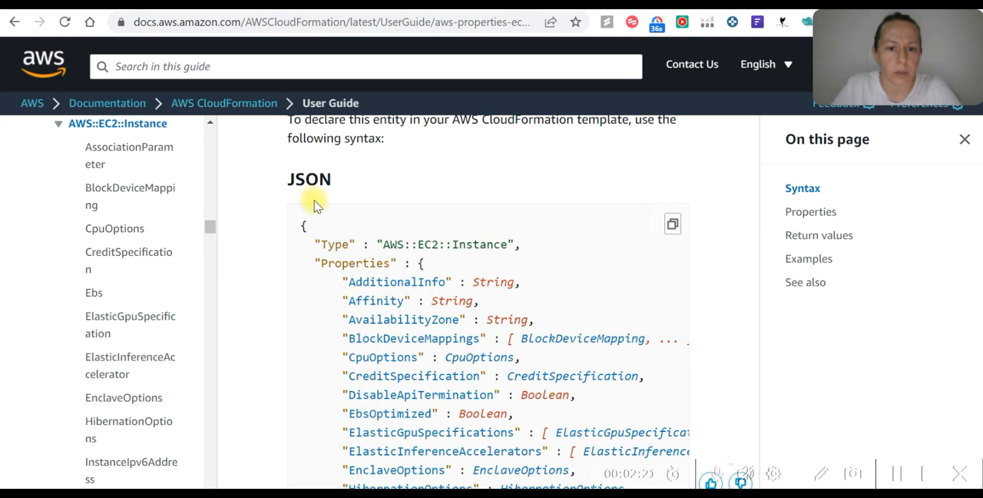
pyautogui.scroll(1, 311, 200)
pyautogui.scroll(-3, 315, 203)
pyautogui.scroll(-4, 315, 203)
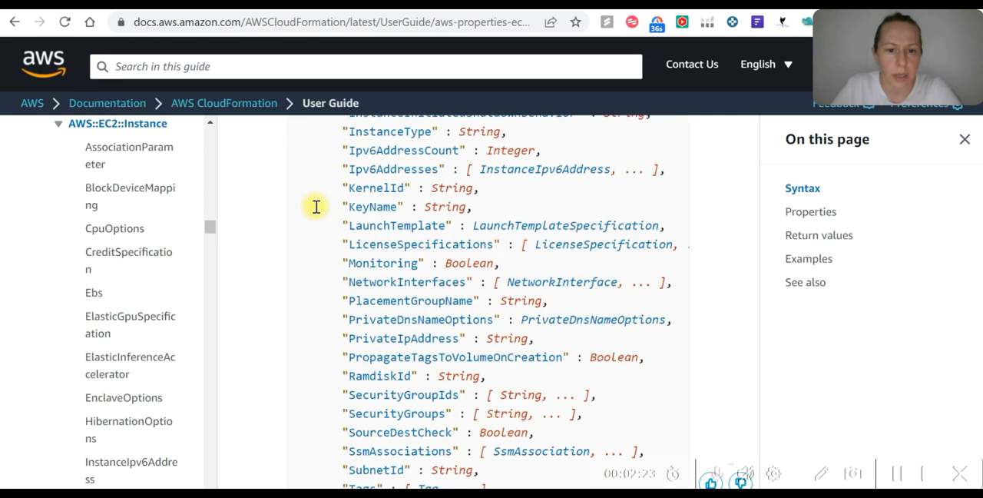
pyautogui.scroll(-2, 415, 215)
pyautogui.scroll(5, 407, 226)
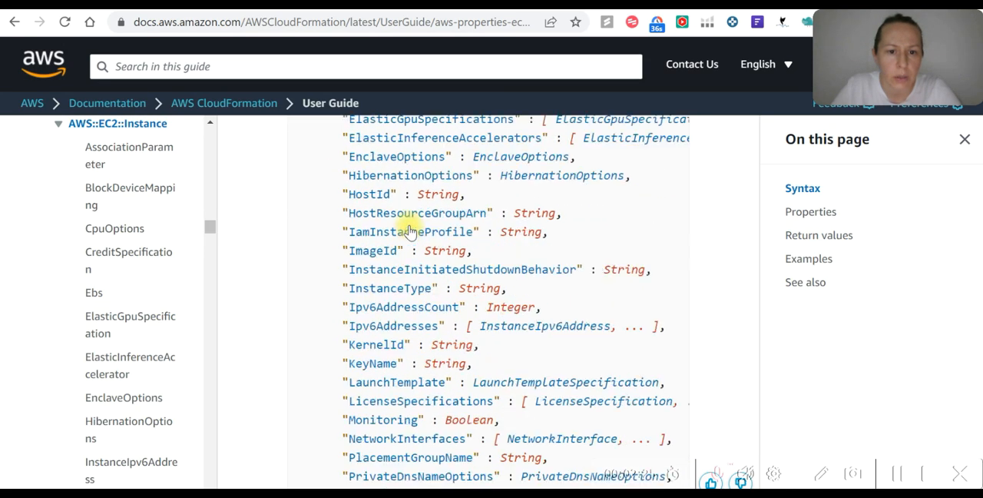
pyautogui.scroll(2, 402, 279)
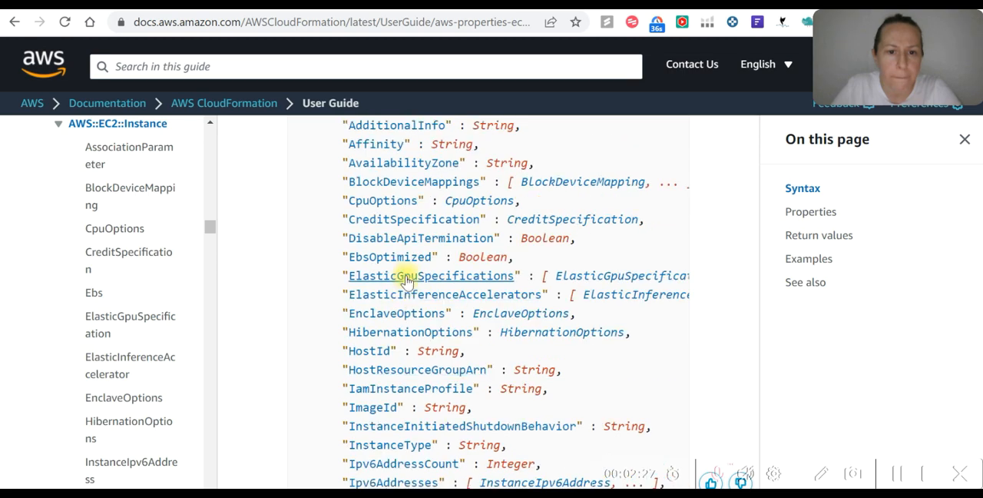
pyautogui.scroll(-1, 405, 277)
pyautogui.scroll(-1, 407, 277)
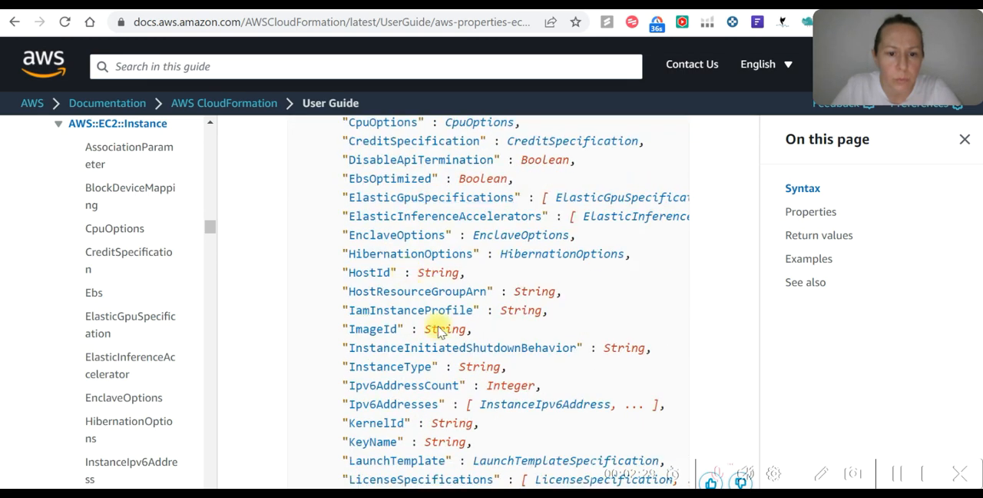
pyautogui.click(415, 369)
# Examine the InstanceType property's default value, whether it is required, and its data type
pyautogui.scroll(-3, 407, 324)
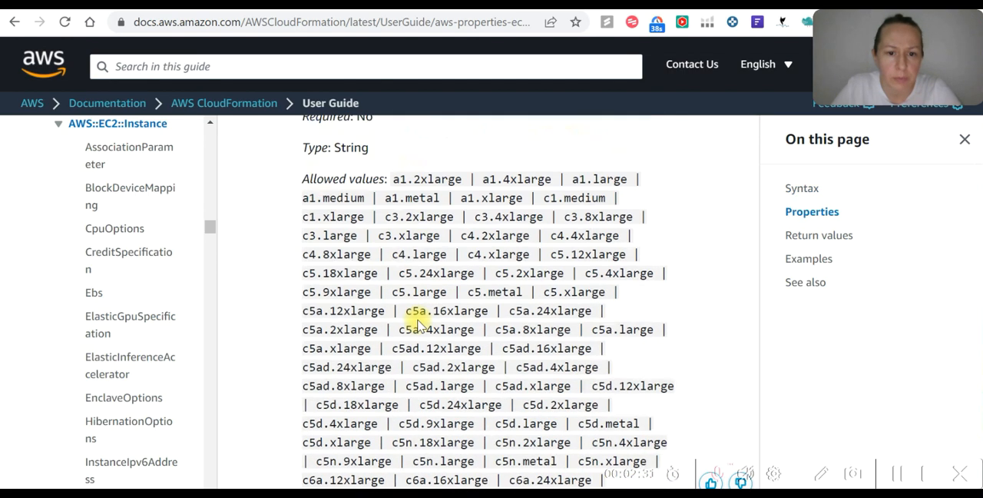
pyautogui.scroll(1, 414, 288)
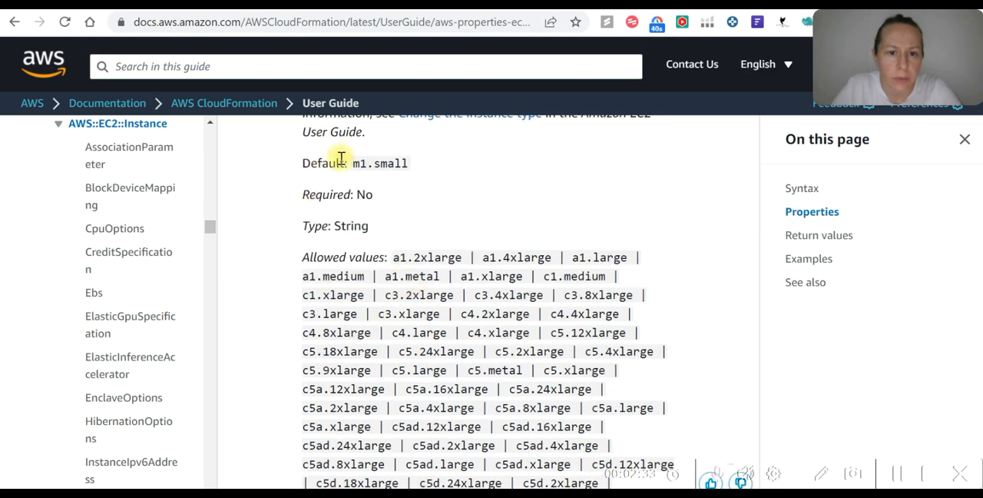
pyautogui.scroll(1, 350, 163)
pyautogui.moveTo(353, 244); pyautogui.dragTo(417, 245)
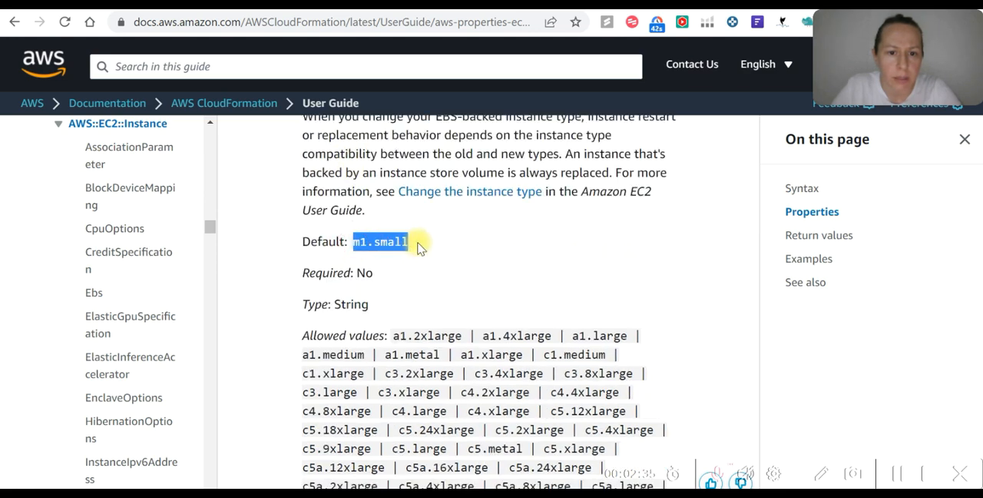
pyautogui.moveTo(309, 276); pyautogui.dragTo(399, 287)
pyautogui.scroll(-1, 384, 261)
pyautogui.moveTo(370, 229); pyautogui.dragTo(296, 223)
# Look through the InstanceType property's allowed values to find t2.micro and highlight it
pyautogui.scroll(-1, 418, 230)
pyautogui.scroll(-7, 429, 244)
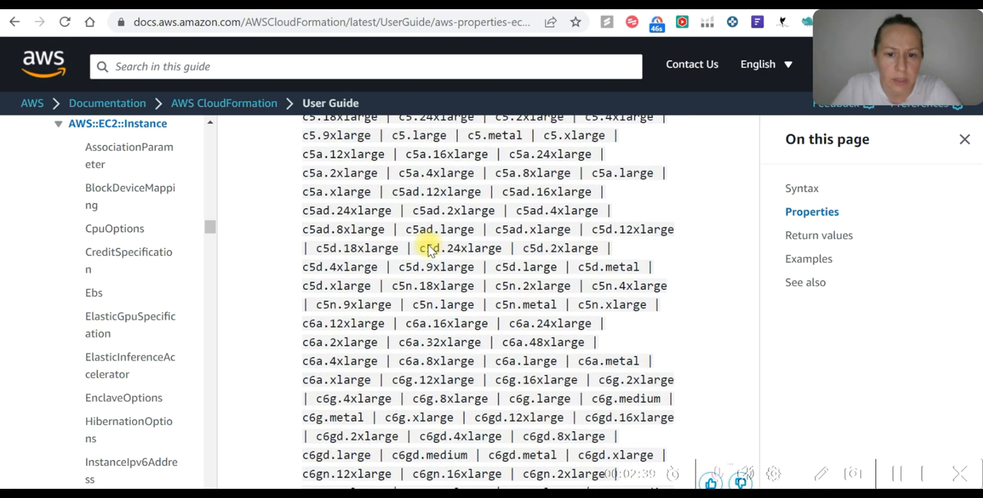
pyautogui.scroll(-3, 429, 245)
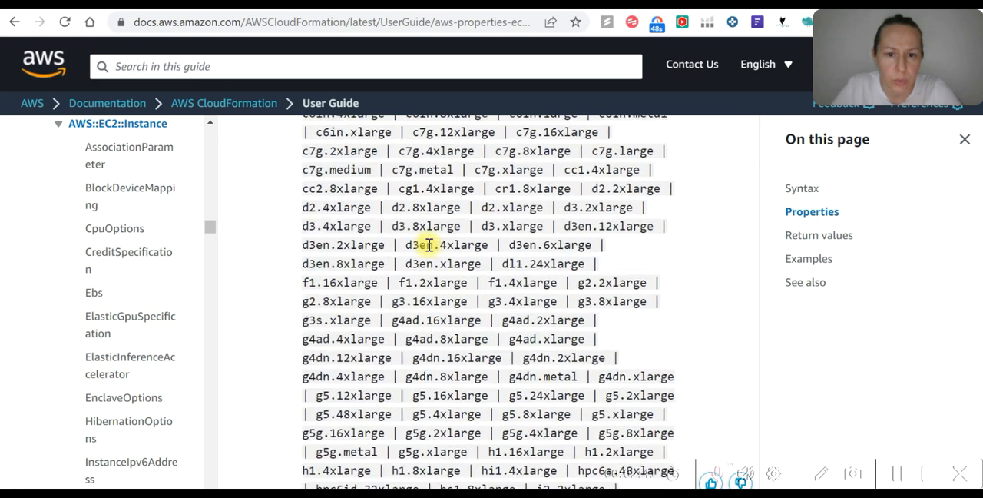
pyautogui.hotkey('alt', 'Tab')
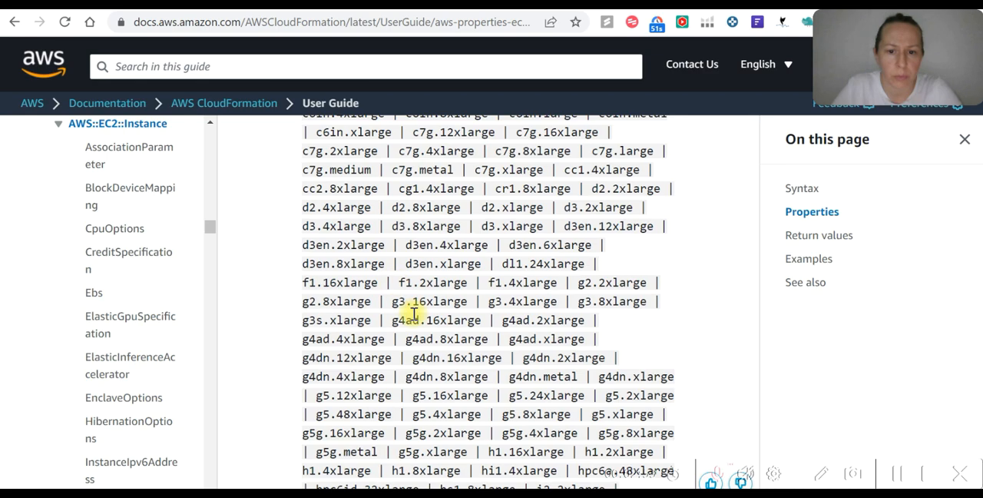
pyautogui.scroll(-20, 474, 328)
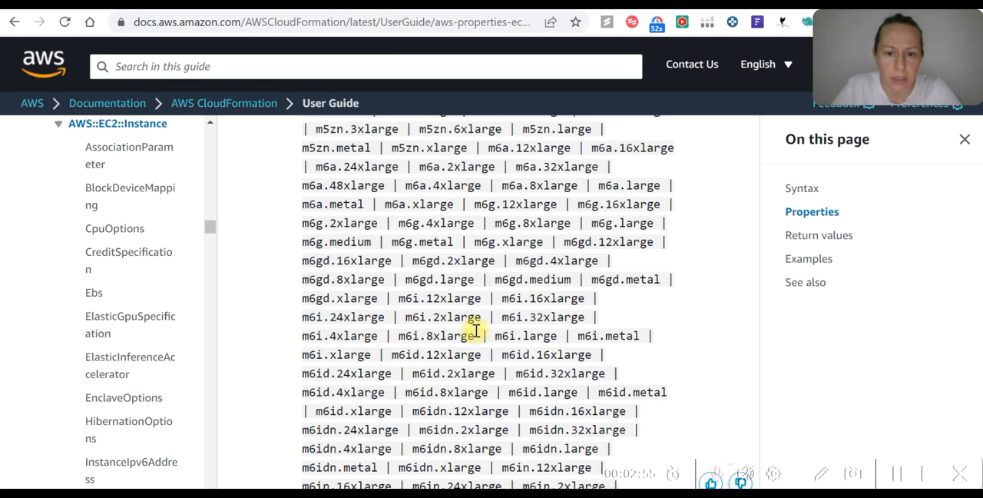
pyautogui.scroll(-20, 476, 328)
pyautogui.scroll(4, 489, 328)
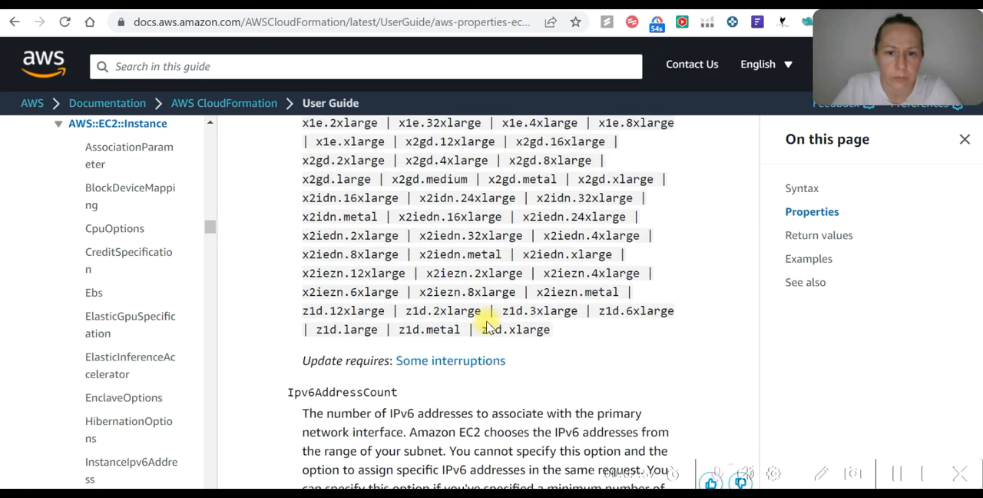
pyautogui.scroll(5, 479, 308)
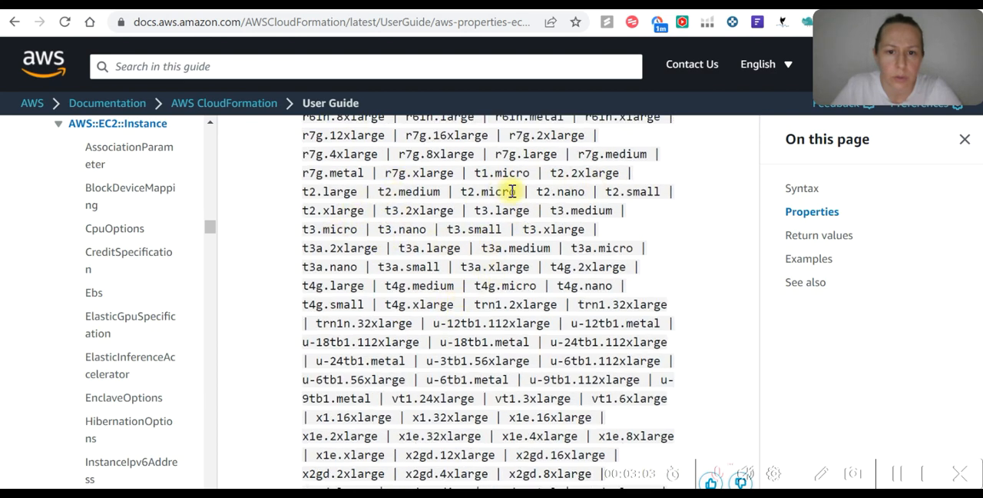
pyautogui.moveTo(516, 191); pyautogui.dragTo(441, 191)
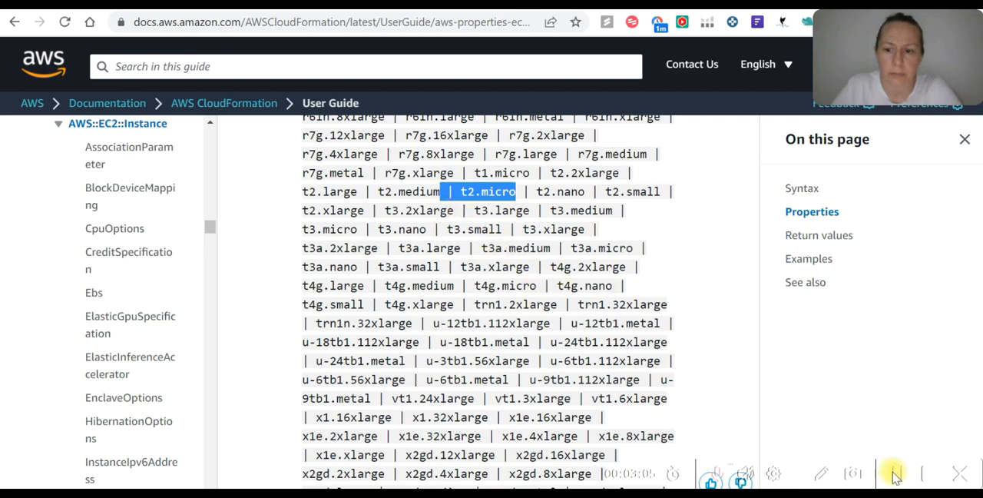
# Copy the Step 2 RobotAppSecurityGroup block from sample_code (1).txt and paste it at line 8 of the YAML template in Designer
pyautogui.click(893, 472)
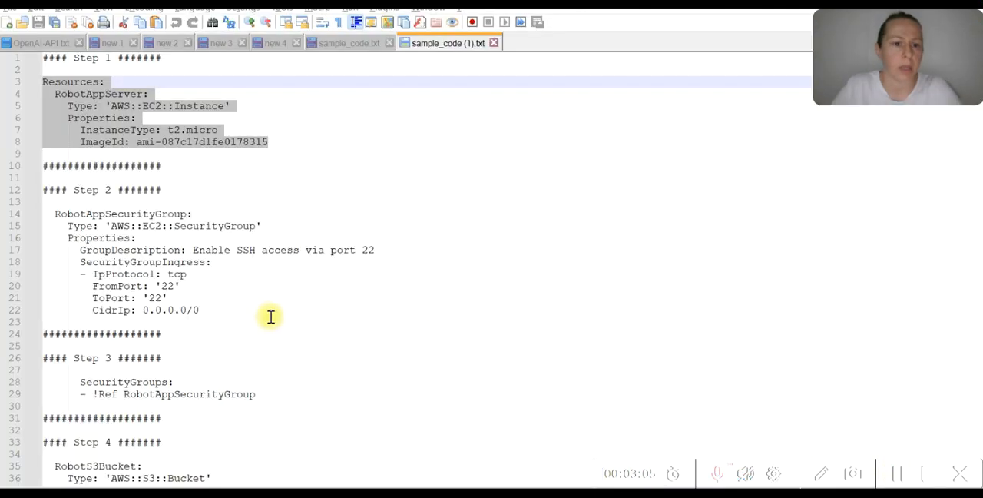
pyautogui.click(268, 295)
pyautogui.moveTo(50, 212); pyautogui.dragTo(226, 310)
pyautogui.hotkey('ctrl', 'c')
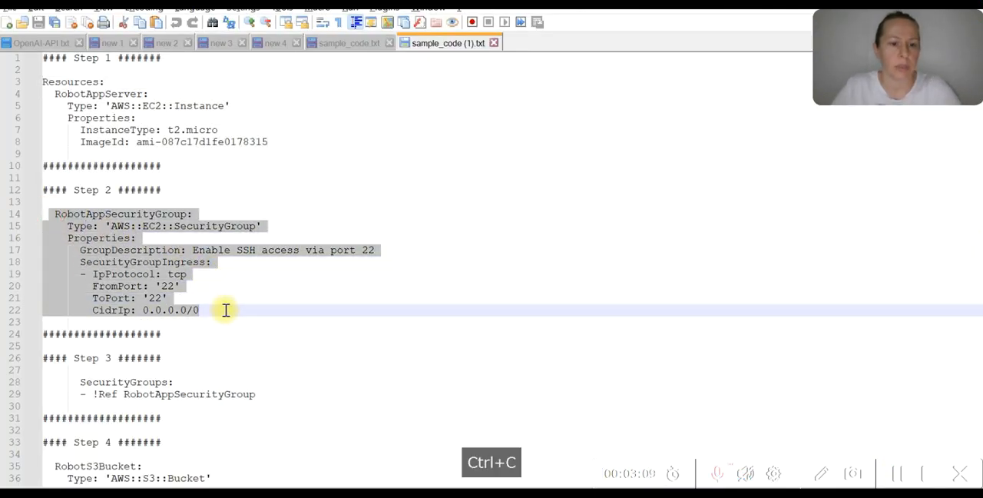
pyautogui.hotkey('alt', 'Tab')
pyautogui.click(482, 199)
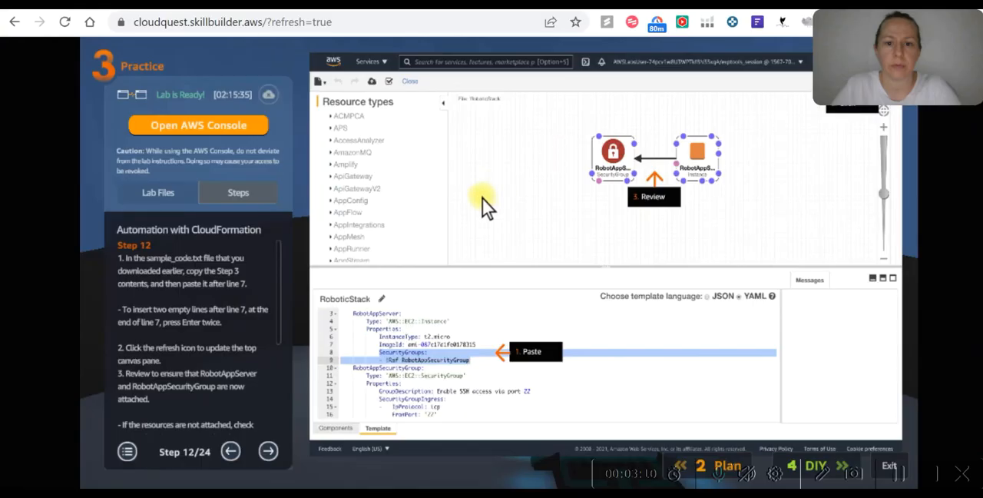
pyautogui.hotkey('alt', 'Tab')
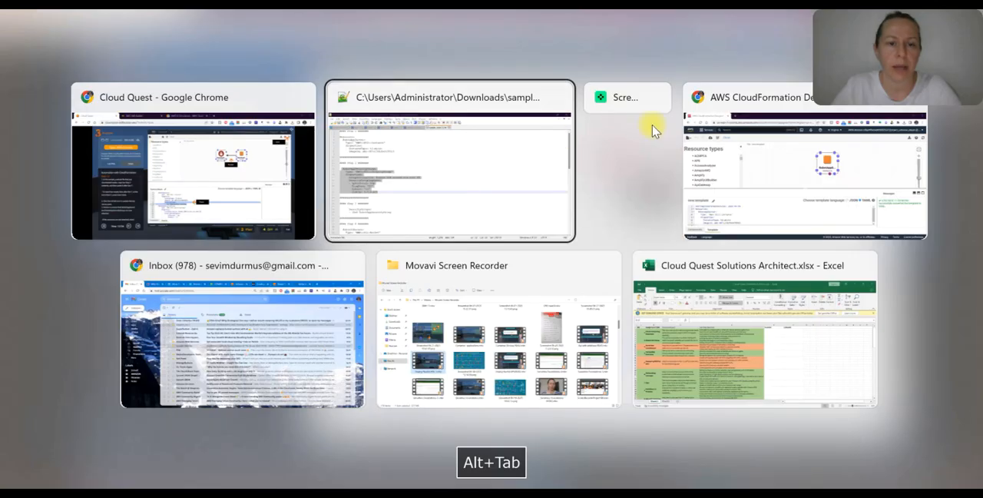
pyautogui.click(729, 153)
pyautogui.scroll(-1, 185, 379)
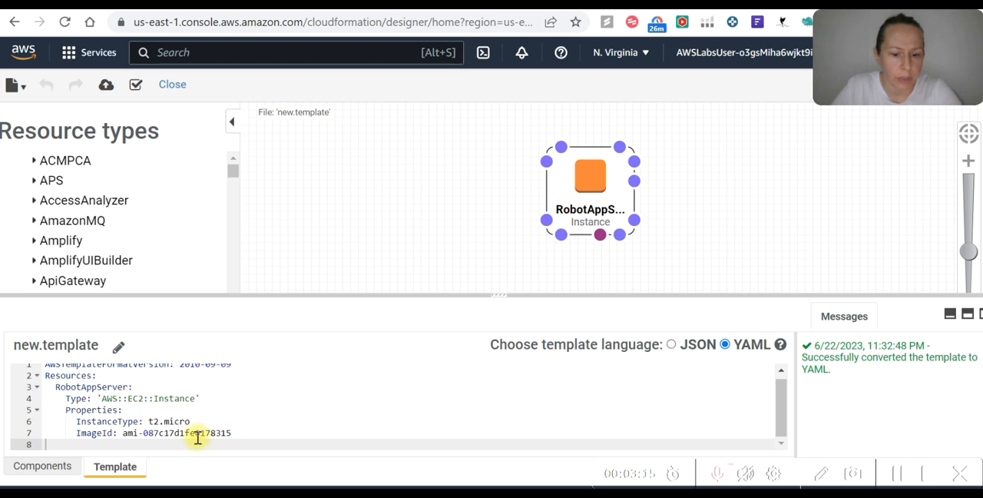
pyautogui.hotkey('ctrl', 'v')
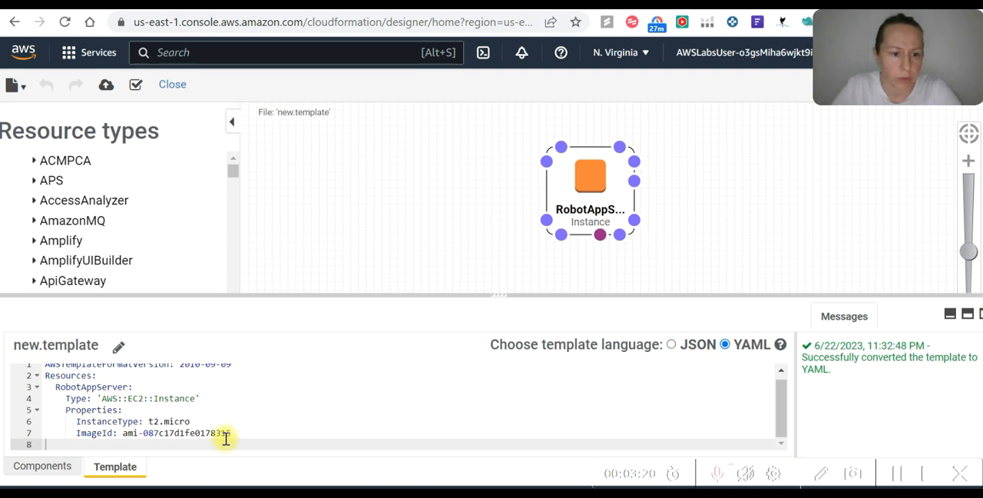
pyautogui.hotkey('ctrl', 'v')
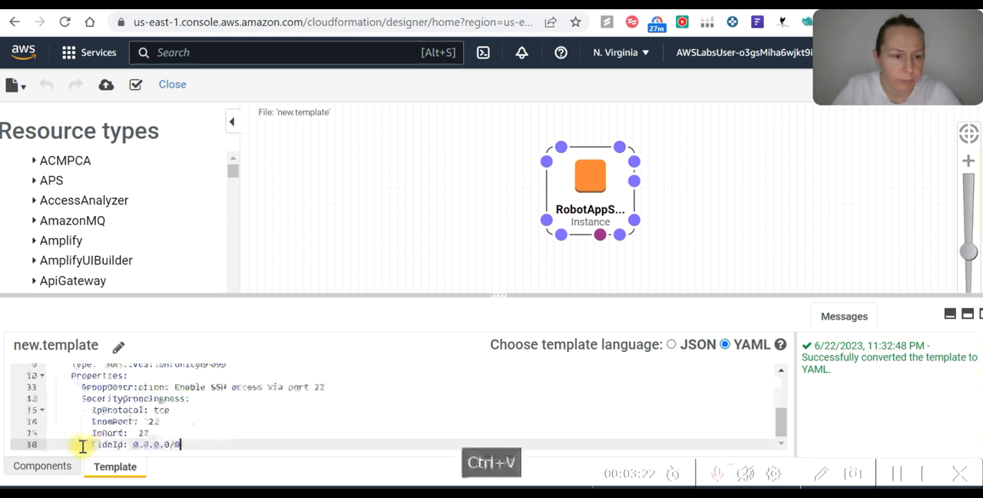
pyautogui.press('Return')
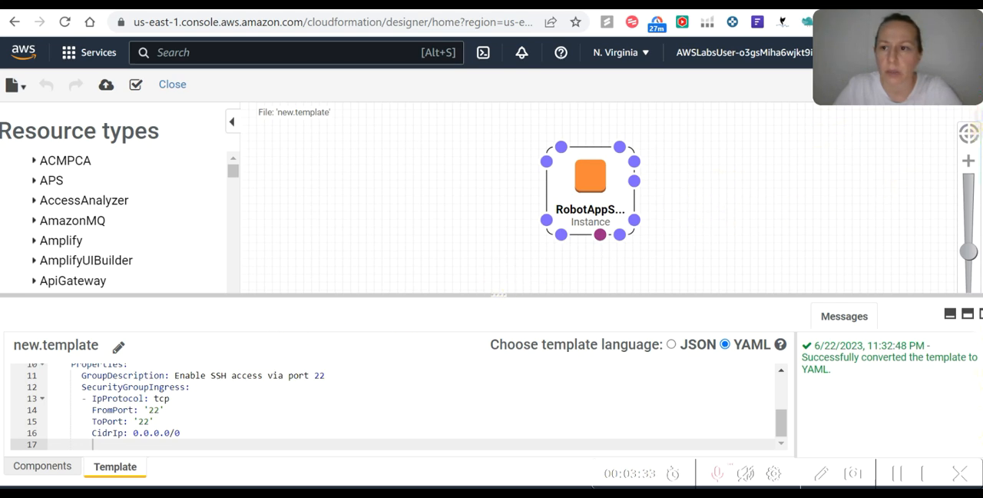
# Reposition the RobotAppServer instance on the Designer canvas
pyautogui.scroll(-3, 702, 177)
pyautogui.moveTo(628, 186); pyautogui.dragTo(520, 186)
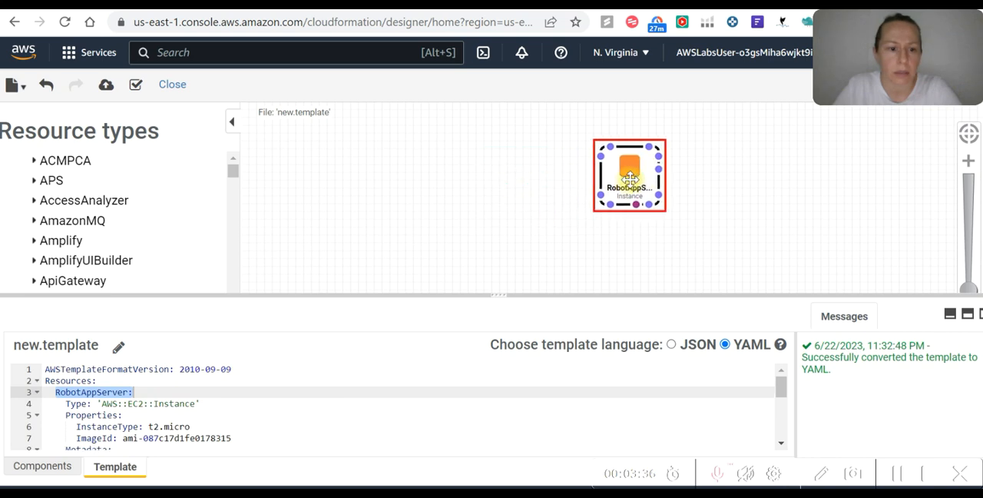
pyautogui.scroll(-1, 740, 227)
pyautogui.scroll(2, 774, 229)
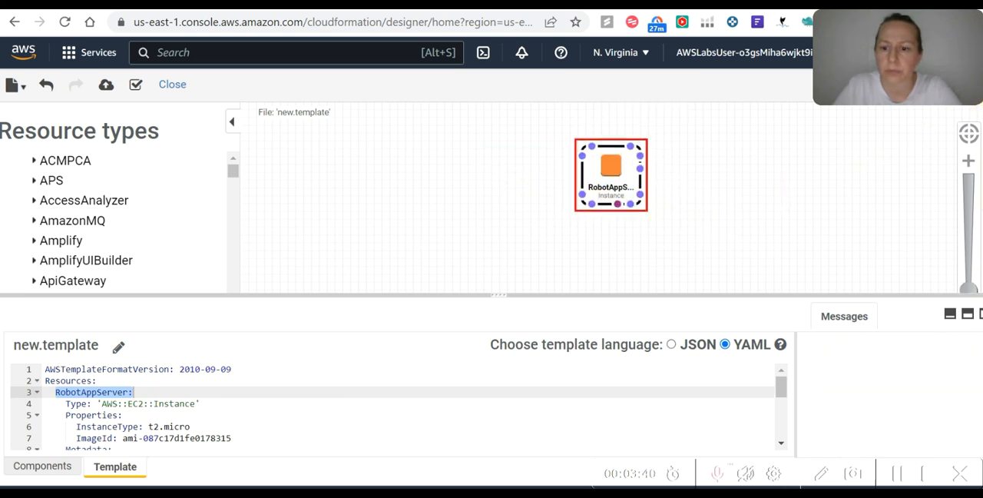
# Rename the template as RoboticStack, without a space, and save the name
pyautogui.click(896, 474)
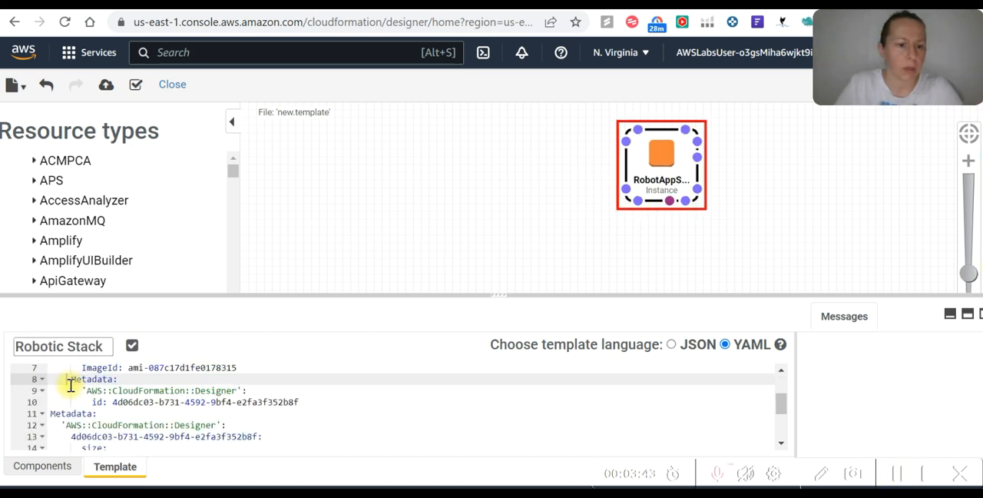
pyautogui.click(65, 345)
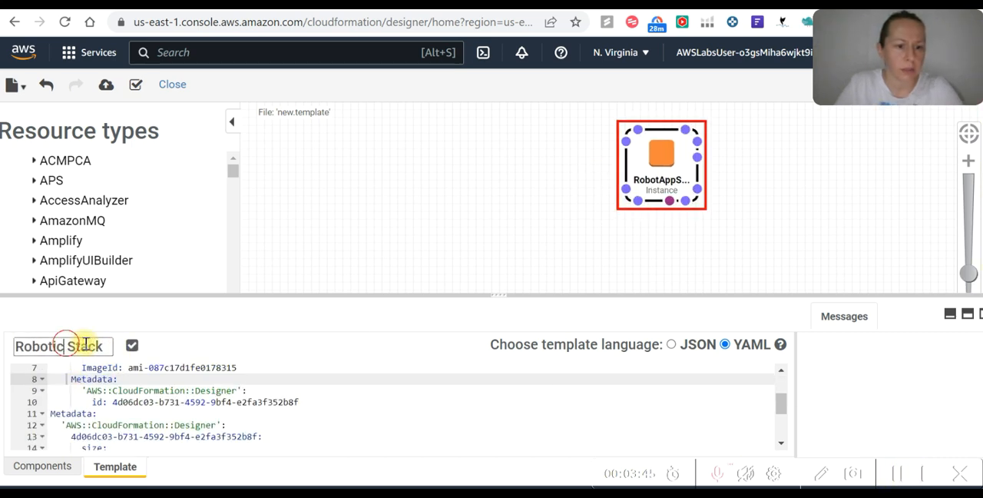
pyautogui.press('Delete')
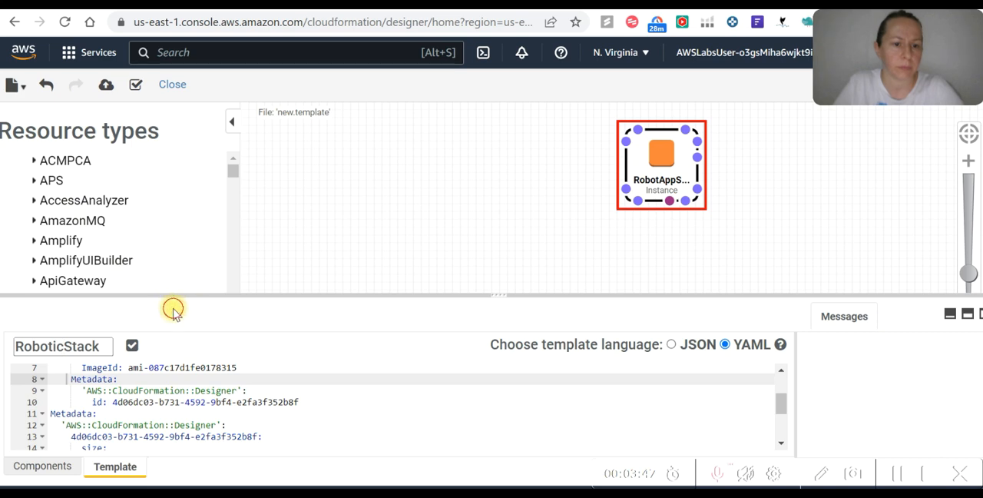
pyautogui.click(132, 347)
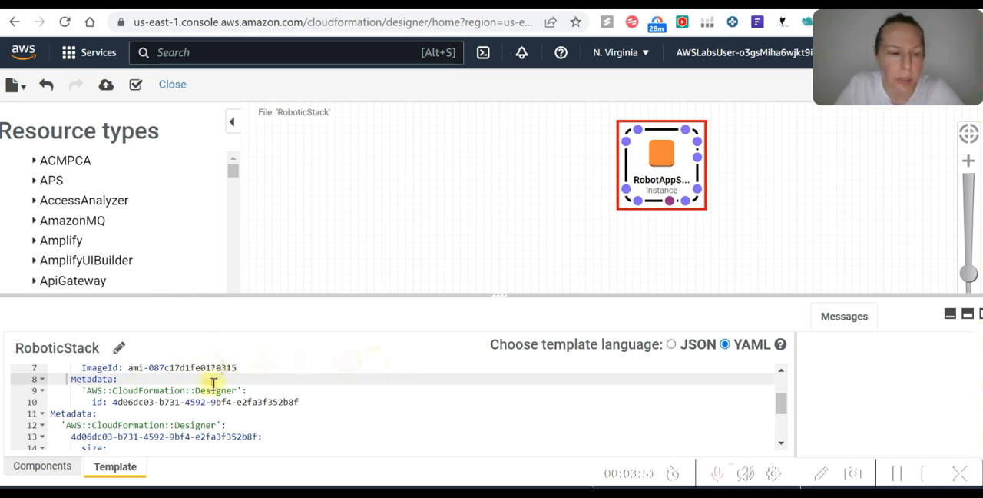
# Delete everything below the AWSTemplateFormatVersion line in the RoboticStack template
pyautogui.scroll(2, 153, 429)
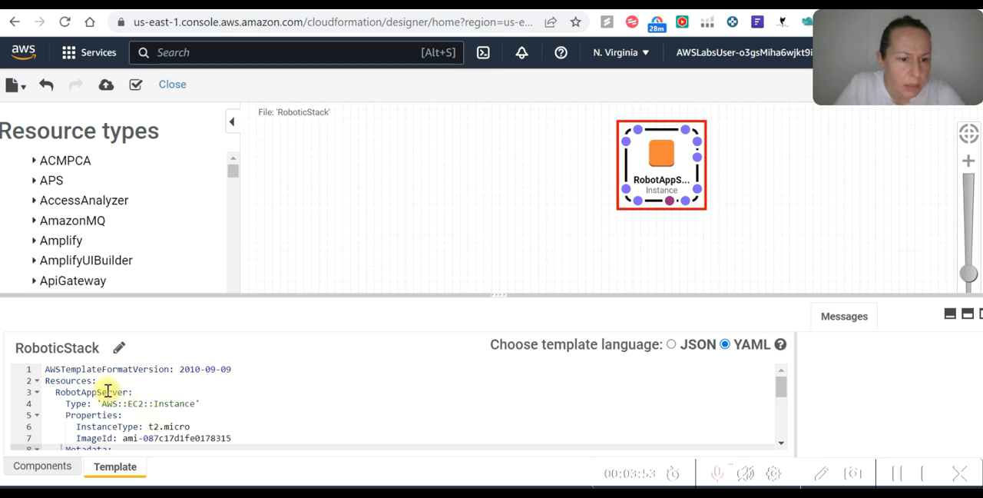
pyautogui.scroll(-5, 107, 392)
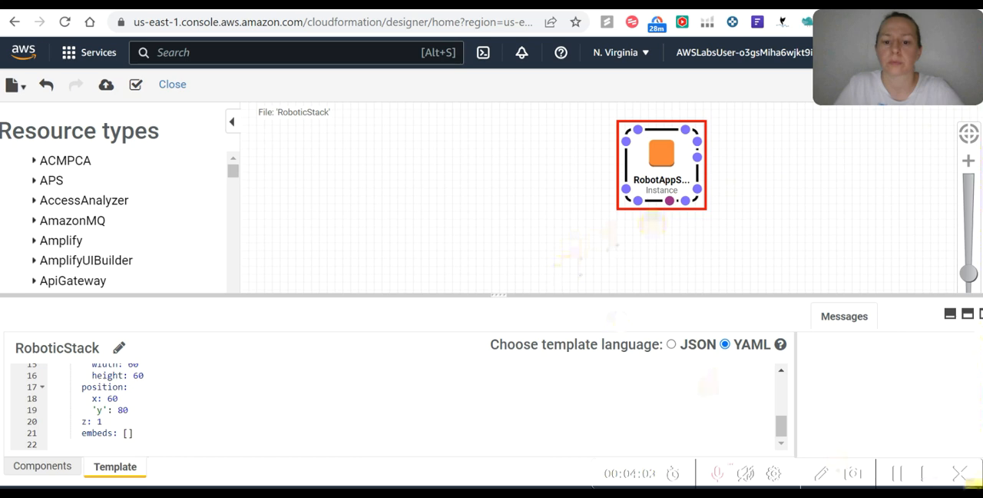
pyautogui.scroll(4, 157, 432)
pyautogui.scroll(-4, 154, 434)
pyautogui.moveTo(150, 442); pyautogui.dragTo(38, 382)
pyautogui.press('Delete')
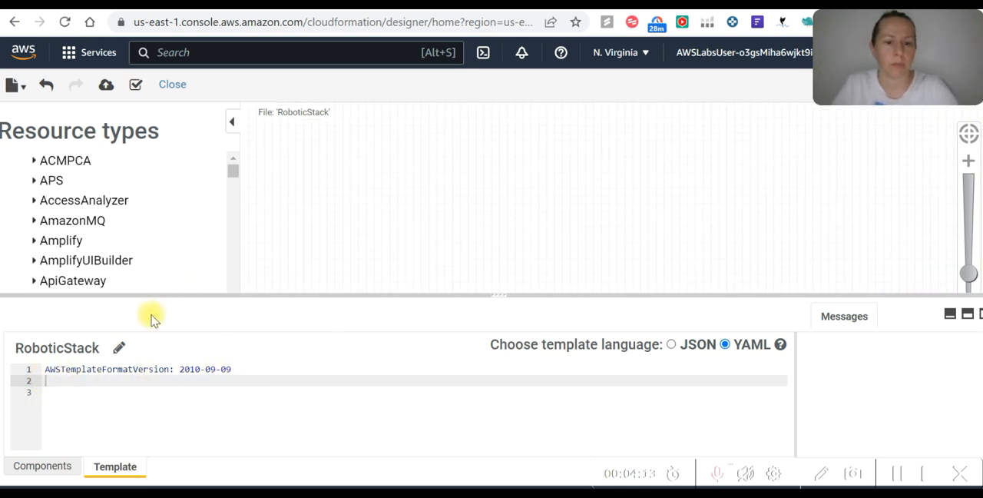
# Copy the Step 1 Resources block with RobotAppServer from sample_code (1).txt and paste it at line 2 of the template, adding a new line after it
pyautogui.hotkey('alt', 'Tab')
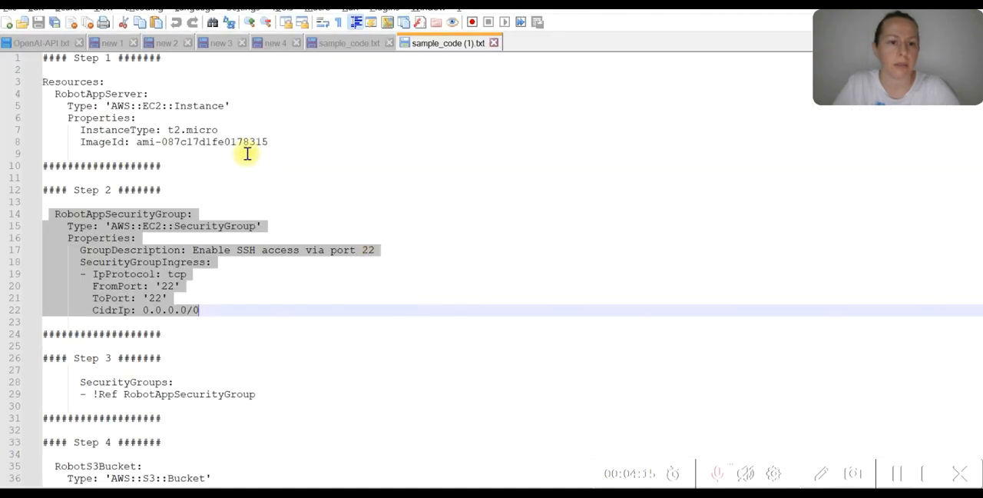
pyautogui.click(248, 141)
pyautogui.moveTo(281, 143); pyautogui.dragTo(33, 84)
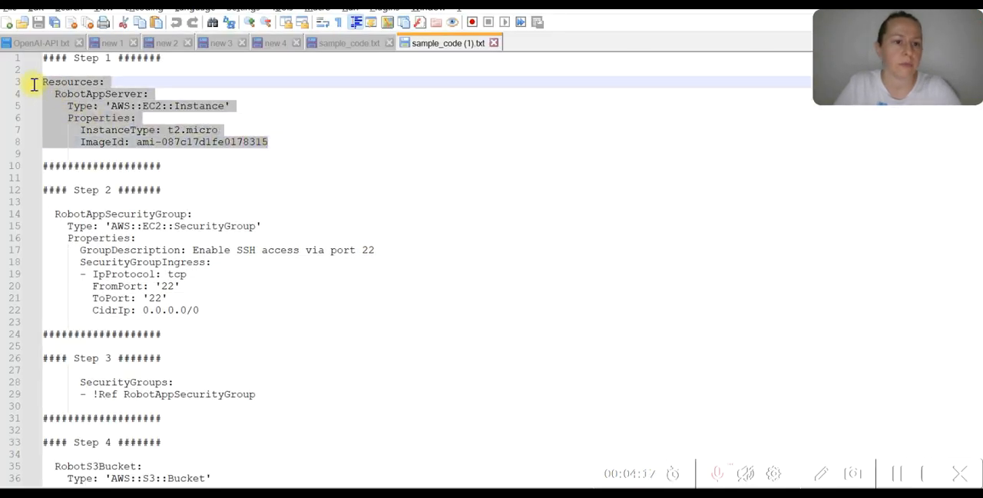
pyautogui.hotkey('ctrl', 'c')
pyautogui.hotkey('alt', 'Tab')
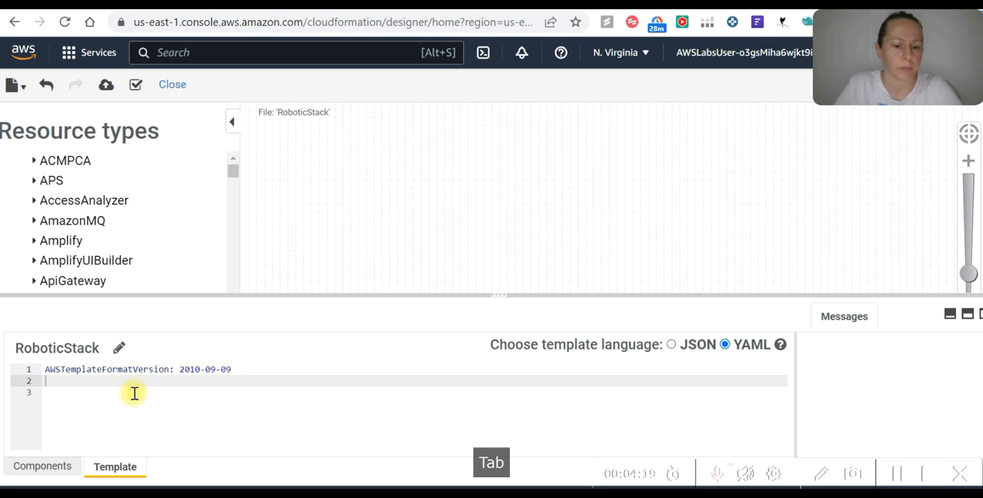
pyautogui.hotkey('ctrl', 'v')
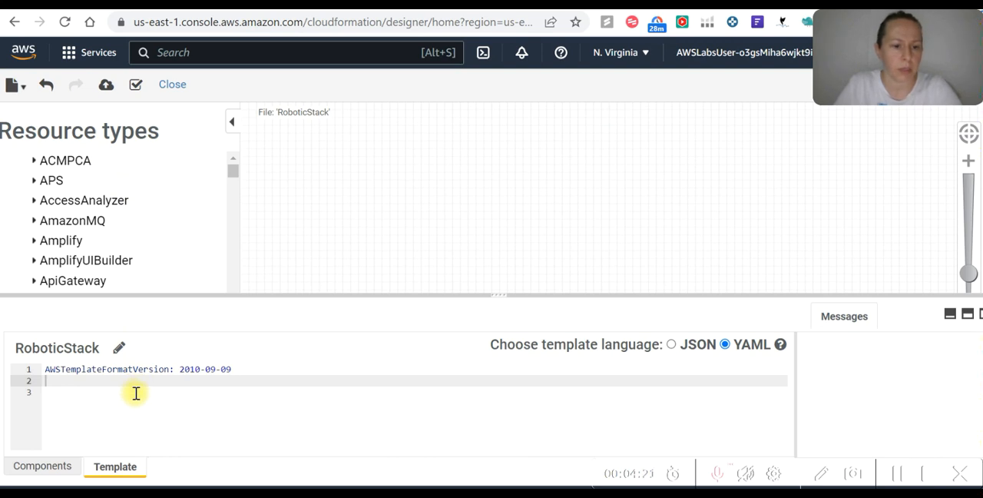
pyautogui.rightClick(130, 383)
pyautogui.click(193, 208)
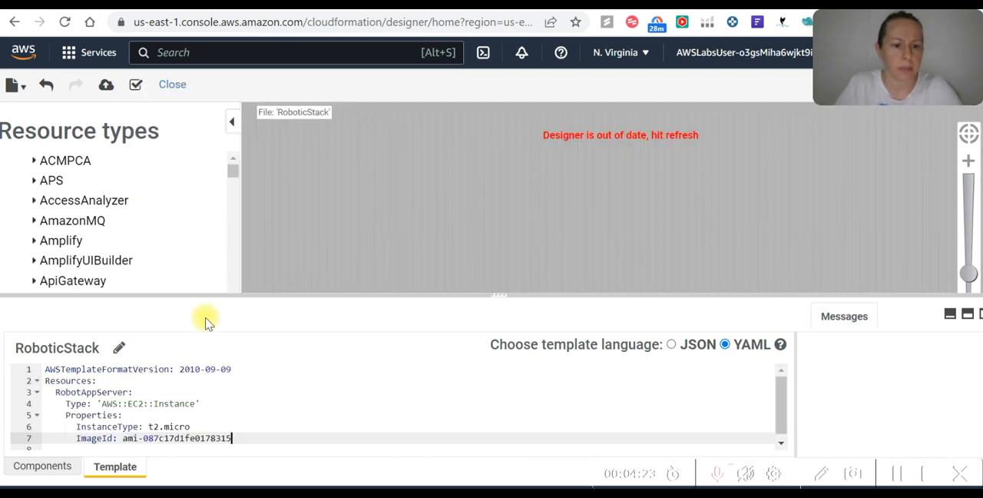
pyautogui.press('Return')
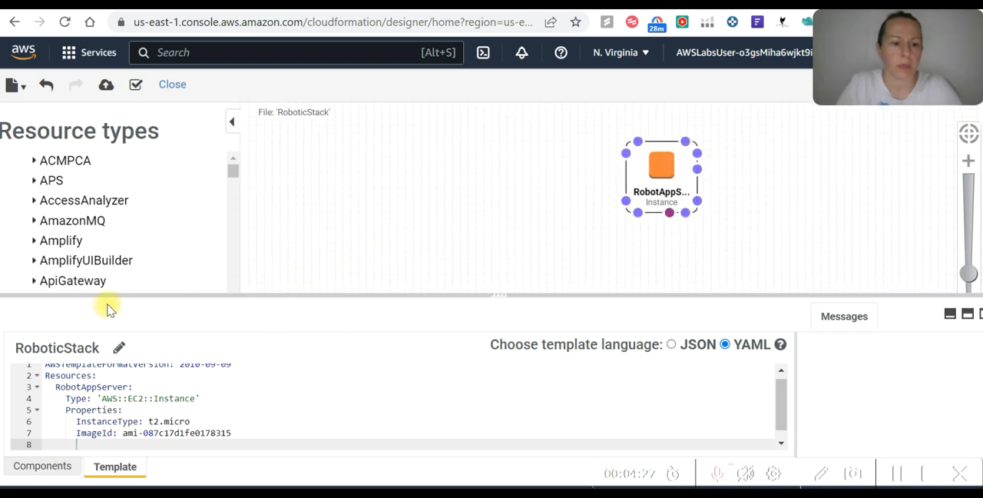
# Copy the Step 2 RobotAppSecurityGroup block from sample_code (1).txt and paste it below the ImageId line, adding a new line after it
pyautogui.hotkey('alt', 'Tab')
pyautogui.moveTo(54, 214)
pyautogui.mouseDown()
pyautogui.moveTo(246, 258)
pyautogui.moveTo(224, 310)
pyautogui.moveTo(53, 233)
pyautogui.moveTo(45, 216)
pyautogui.mouseUp()
pyautogui.click(210, 314)
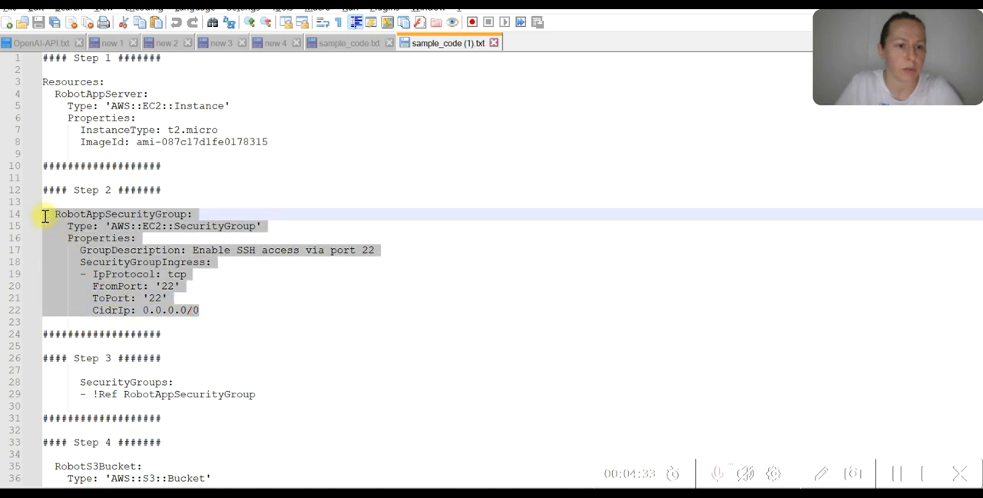
pyautogui.hotkey('ctrl', 'c')
pyautogui.hotkey('alt', 'Tab')
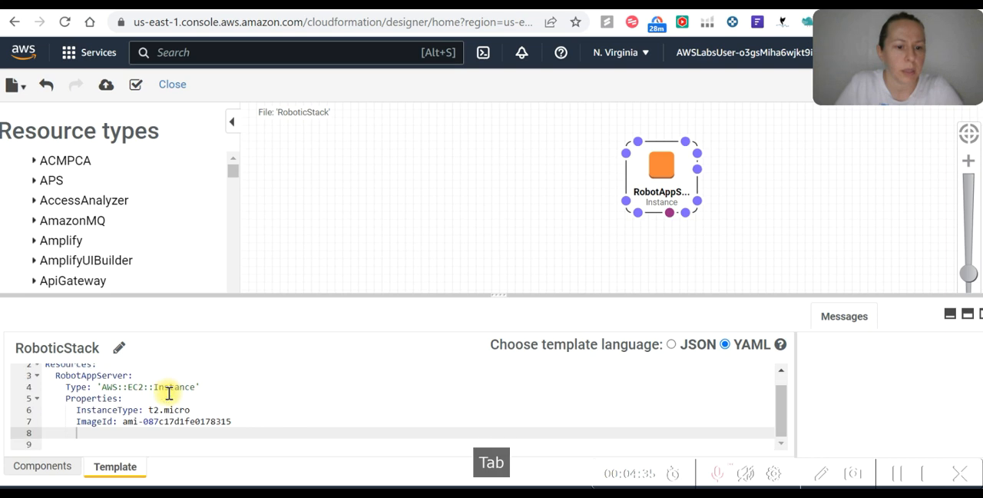
pyautogui.rightClick(83, 433)
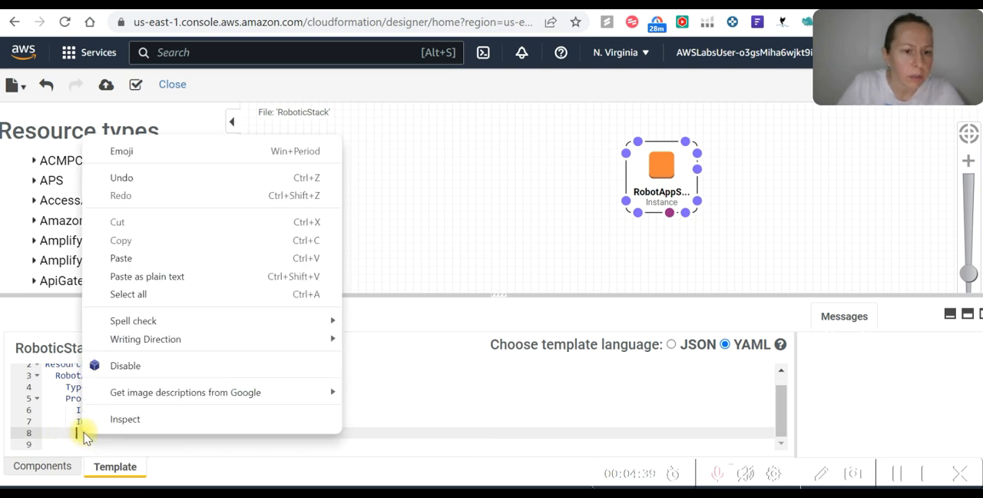
pyautogui.click(136, 257)
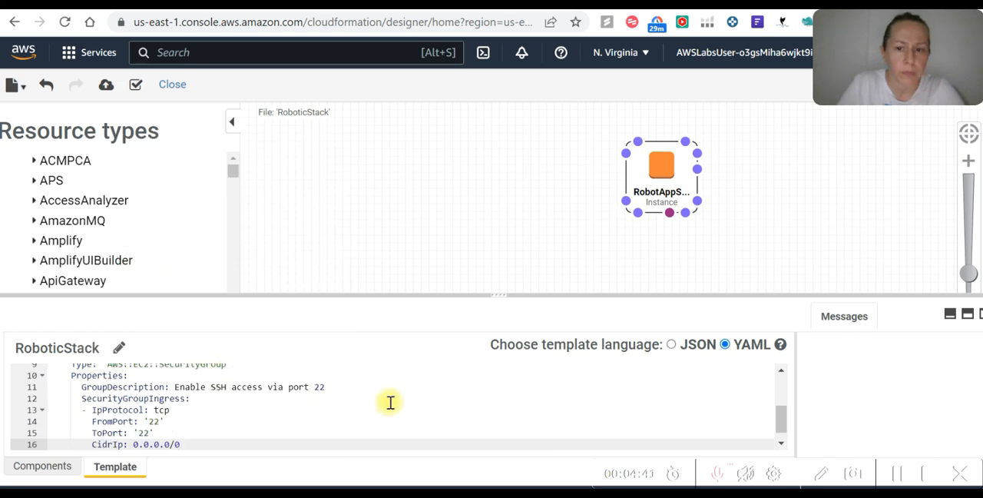
pyautogui.press('Return')
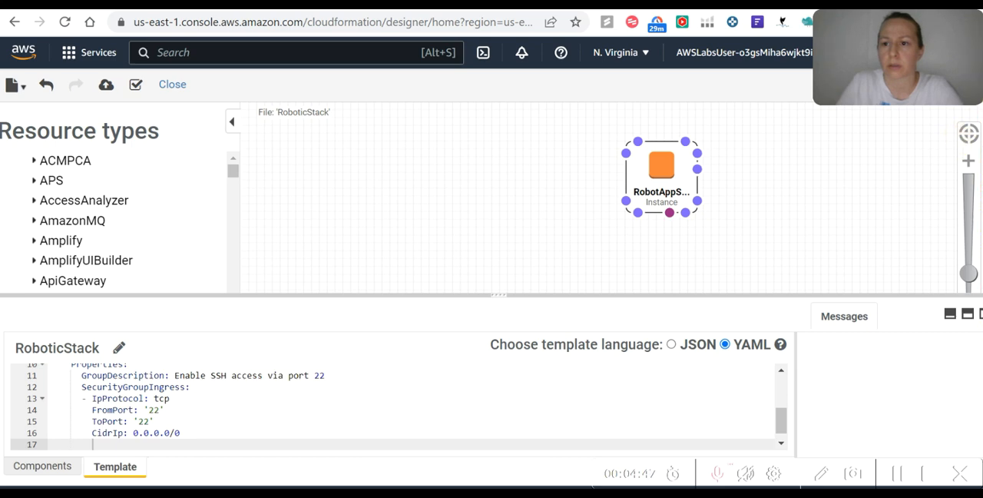
# Compare the indentation of the pasted RobotAppSecurityGroup block with Step 2 in sample_code (1).txt and with the RobotAppServer block
pyautogui.scroll(5, 80, 419)
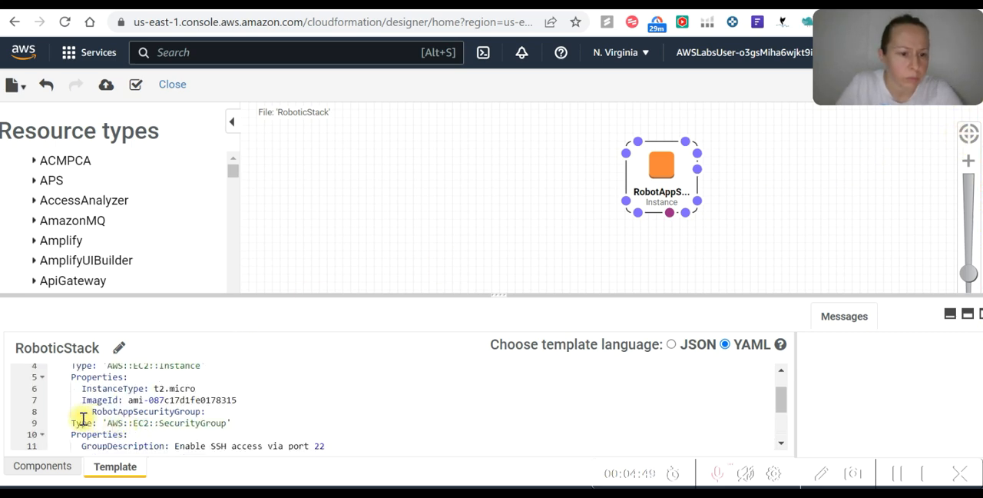
pyautogui.scroll(-2, 71, 413)
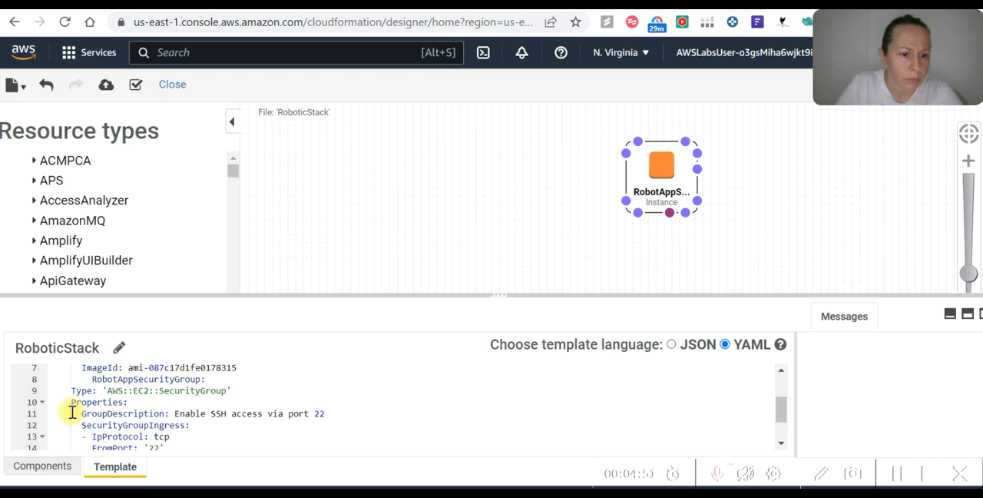
pyautogui.hotkey('alt', 'Tab')
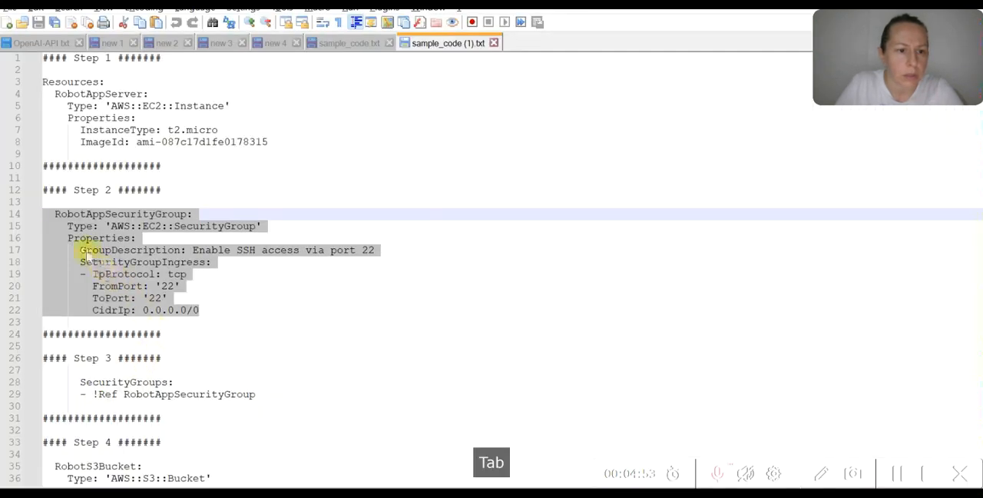
pyautogui.hotkey('alt', 'Tab')
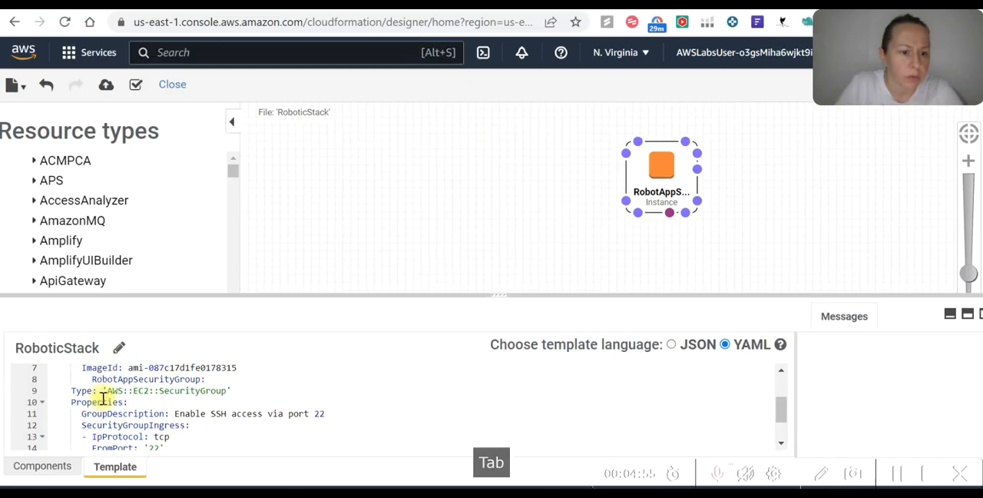
pyautogui.scroll(2, 87, 410)
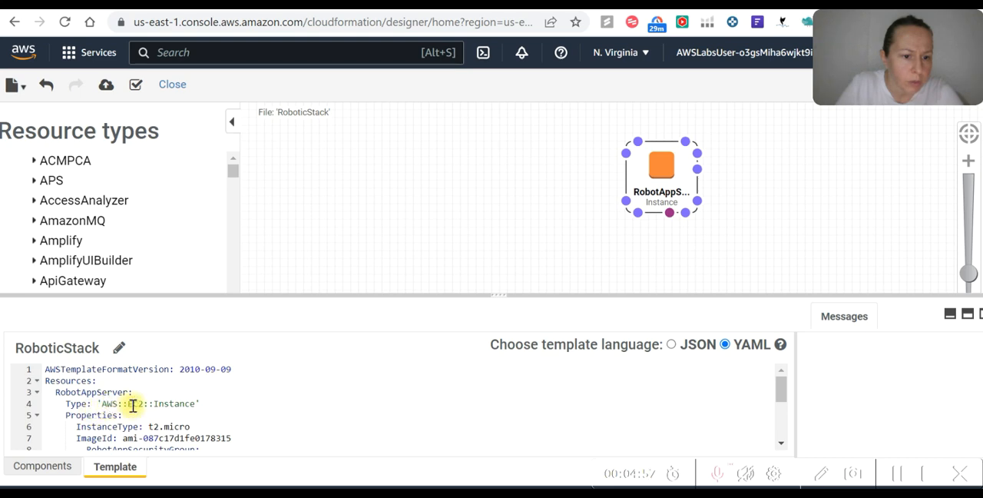
pyautogui.scroll(-2, 133, 405)
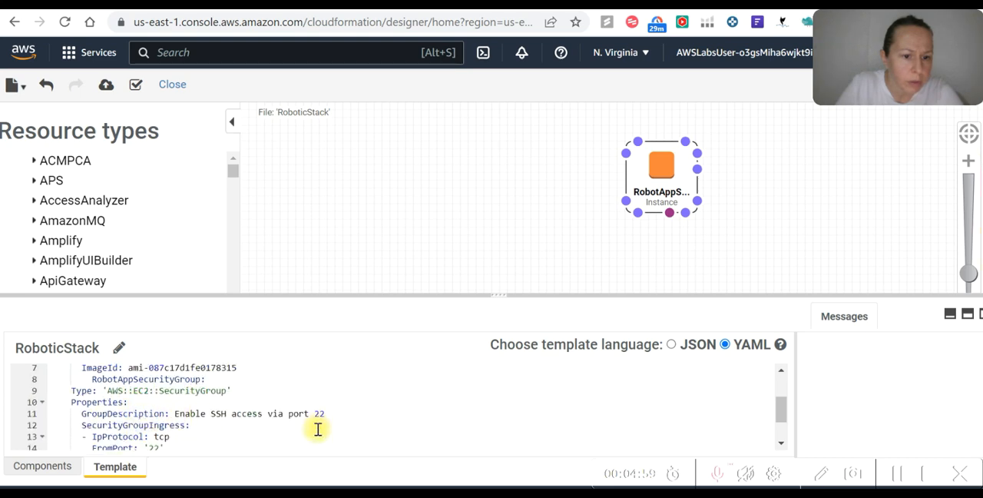
pyautogui.scroll(-2, 160, 430)
pyautogui.scroll(2, 161, 421)
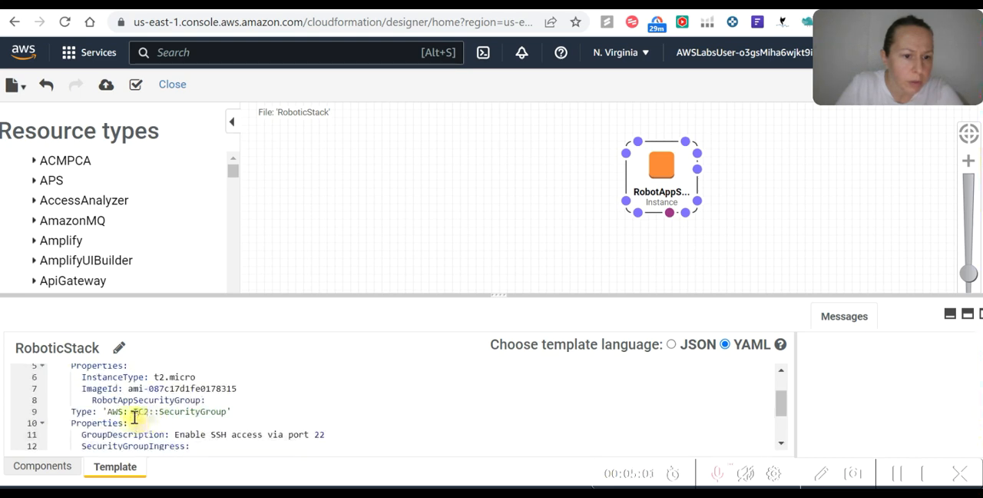
# Remove the leading spaces before RobotAppSecurityGroup on line 8 and refresh the Designer canvas
pyautogui.click(89, 399)
pyautogui.press('BackSpace')
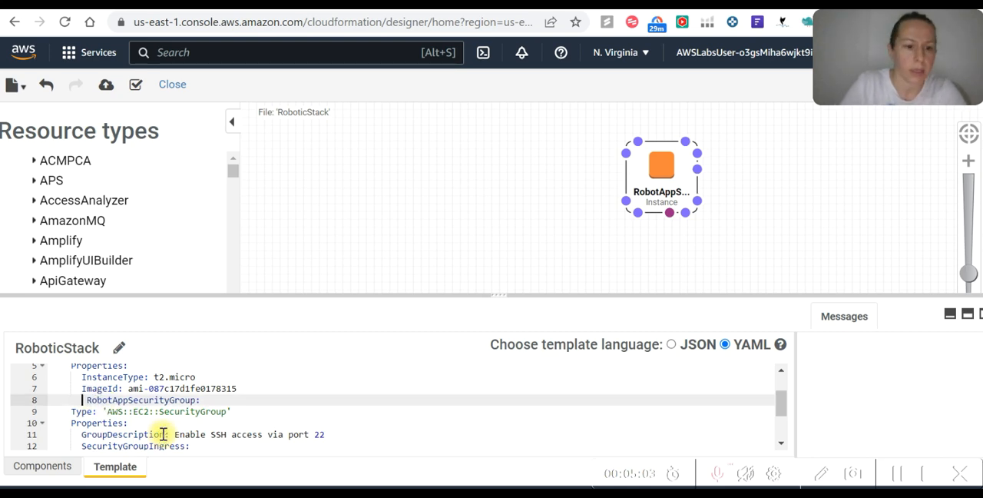
pyautogui.press('BackSpace')
pyautogui.press('BackSpace')
pyautogui.press('BackSpace')
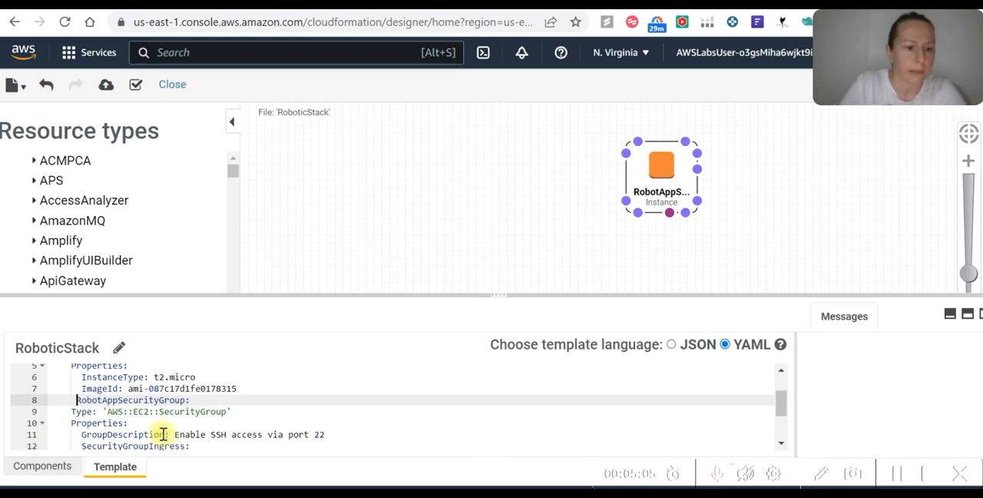
pyautogui.press('BackSpace')
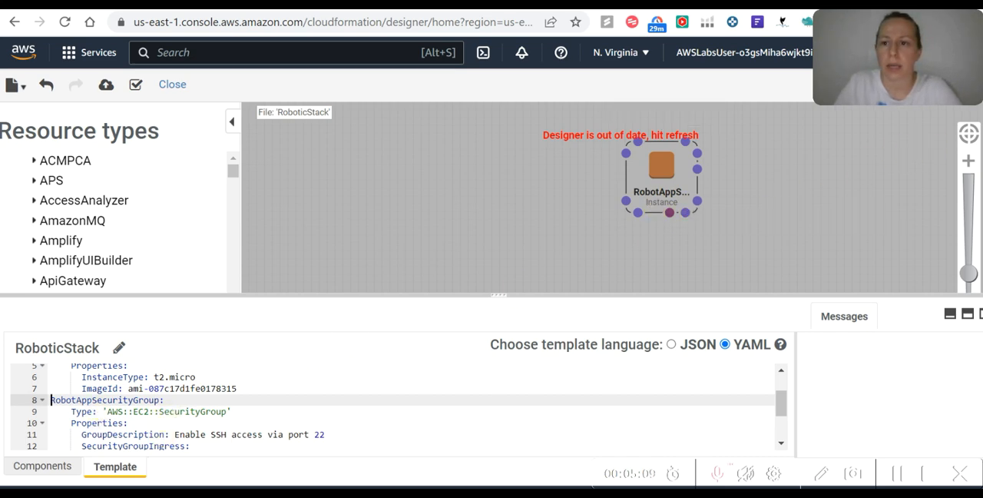
pyautogui.click(957, 86)
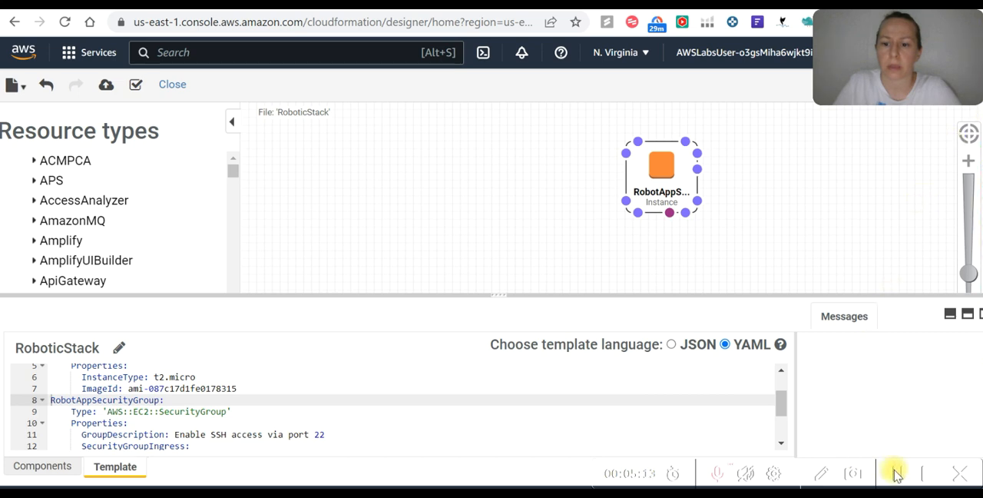
# Delete the whole RobotAppSecurityGroup block from line 8 onward, keeping only the RobotAppServer resource
pyautogui.scroll(-3, 273, 415)
pyautogui.scroll(3, 273, 415)
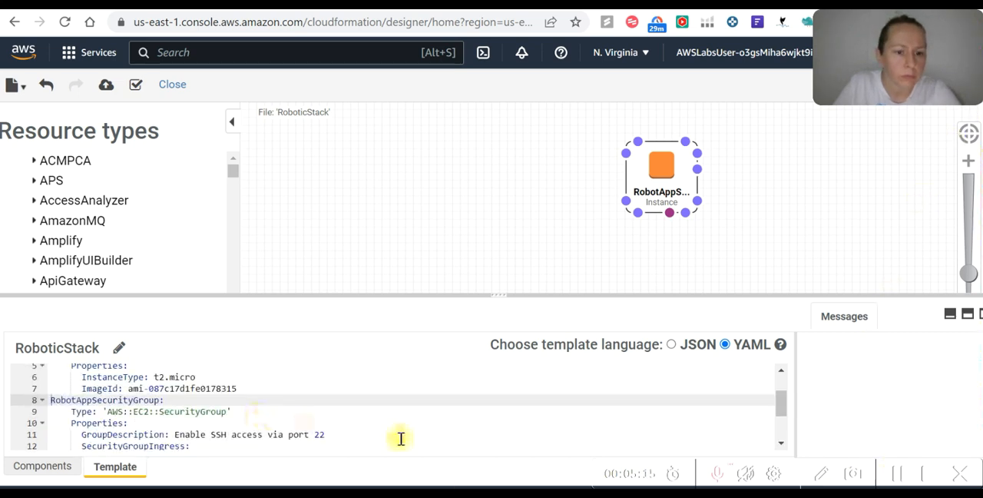
pyautogui.click(901, 474)
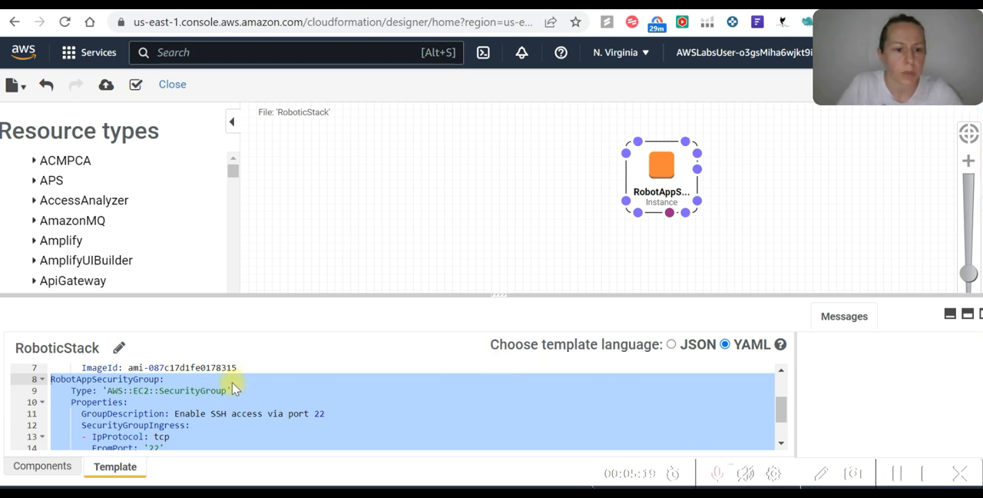
pyautogui.press('Delete')
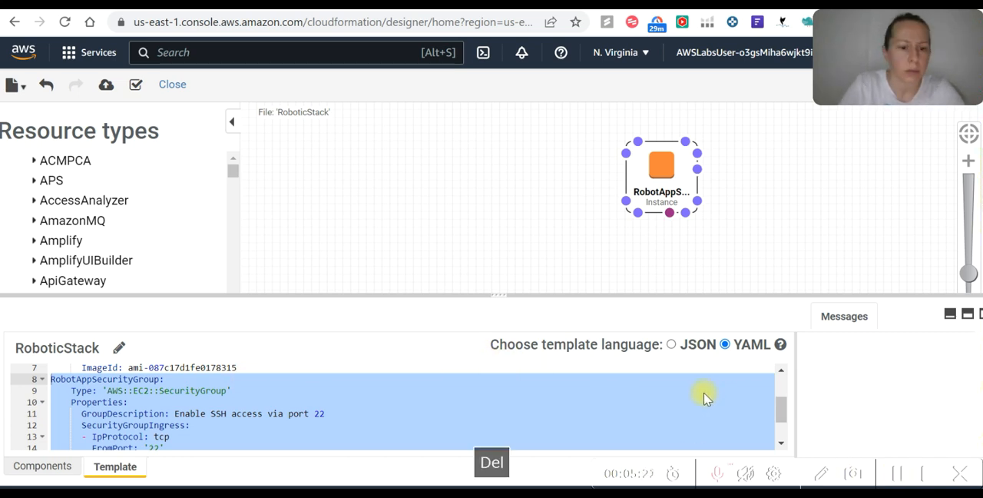
pyautogui.click(208, 428)
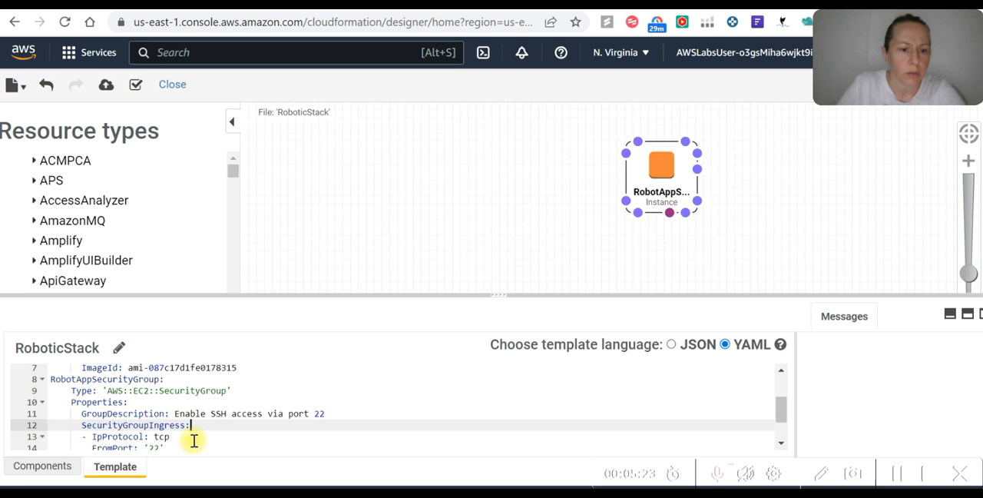
pyautogui.moveTo(50, 379); pyautogui.dragTo(165, 434)
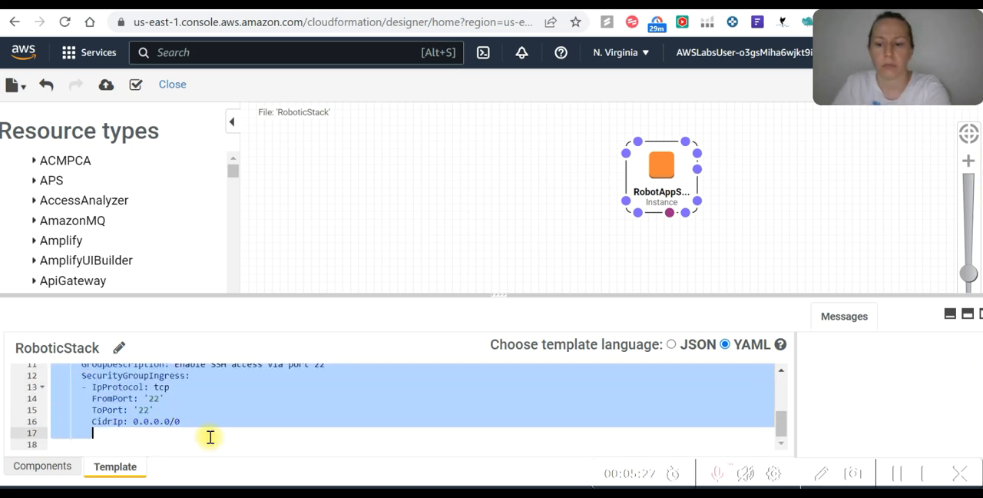
pyautogui.press('Delete')
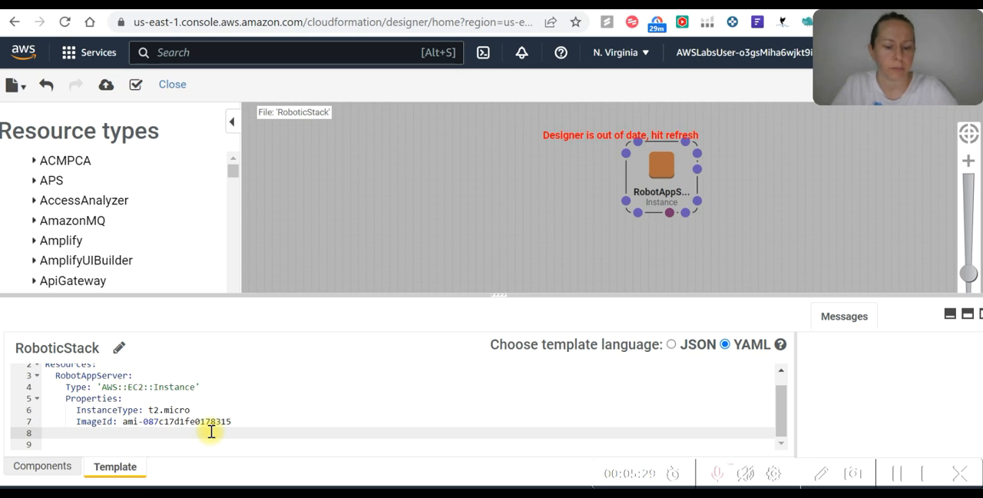
# Paste the RobotAppSecurityGroup block at line 8, below the ImageId line, add a new line after it and refresh the Designer canvas
pyautogui.hotkey('ctrl', 'v')
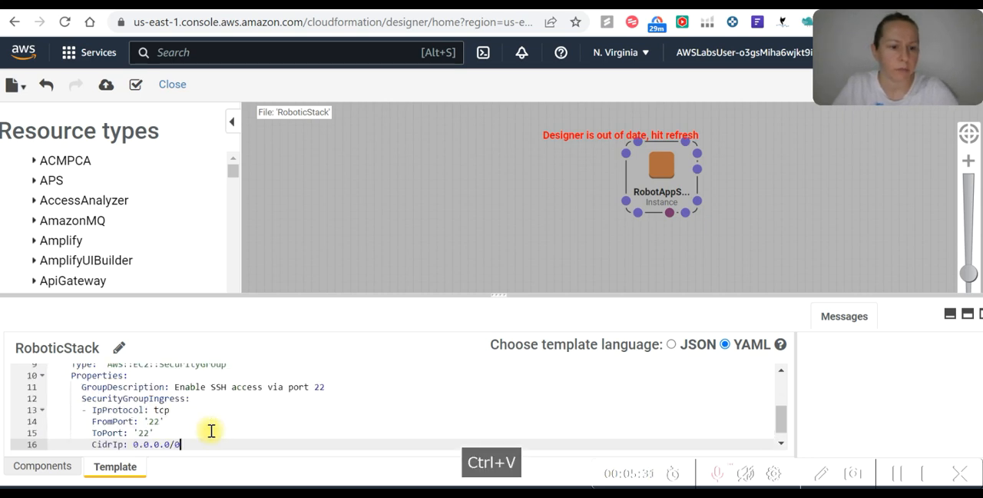
pyautogui.press('Return')
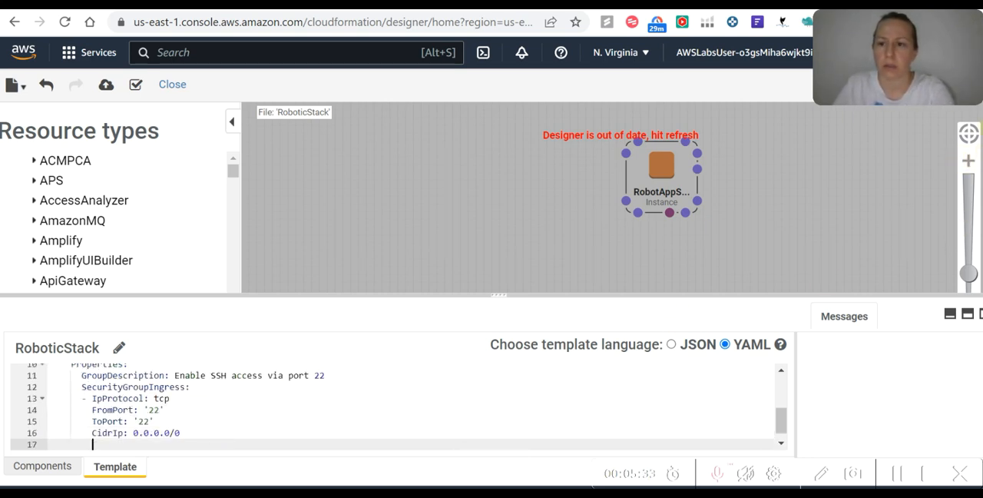
pyautogui.click(969, 85)
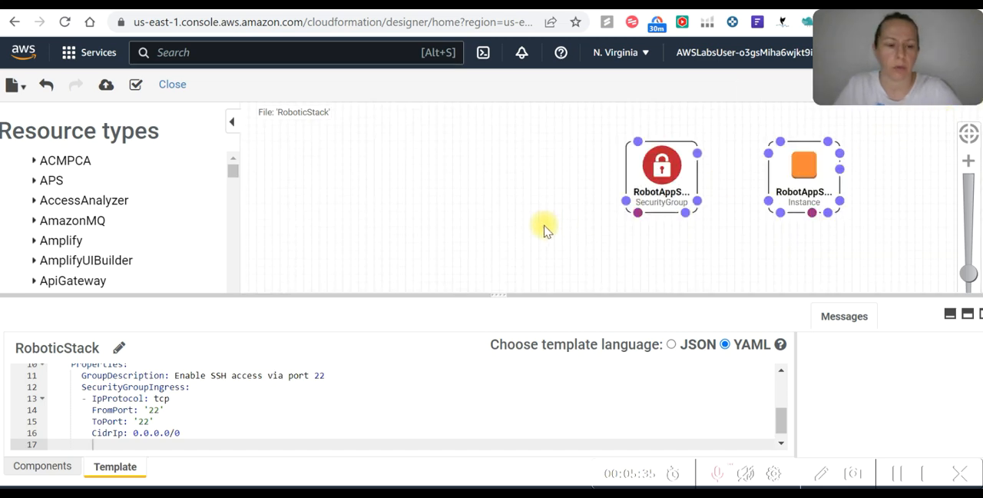
# Insert an empty line below ImageId in the template and copy the Step 3 SecurityGroups lines from sample_code (1).txt
pyautogui.scroll(3, 93, 411)
pyautogui.scroll(-3, 70, 415)
pyautogui.scroll(2, 65, 415)
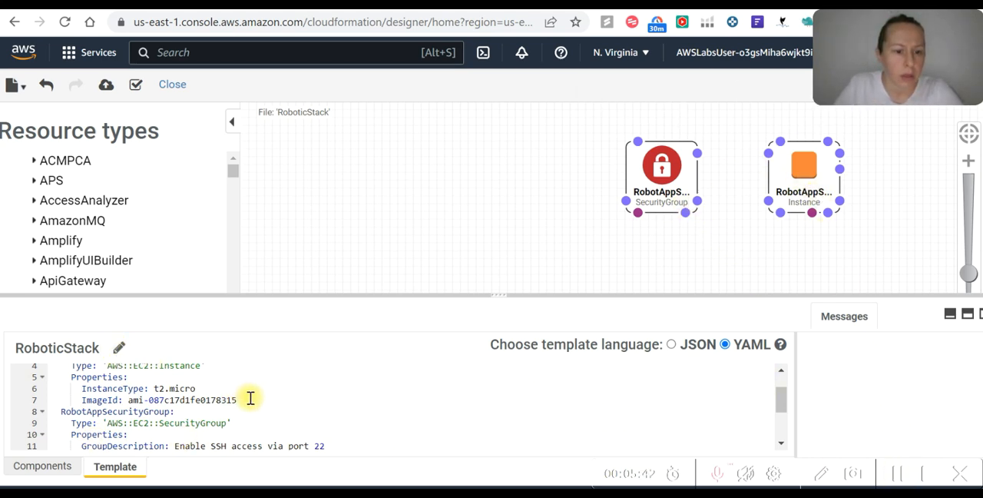
pyautogui.click(284, 399)
pyautogui.press('Return')
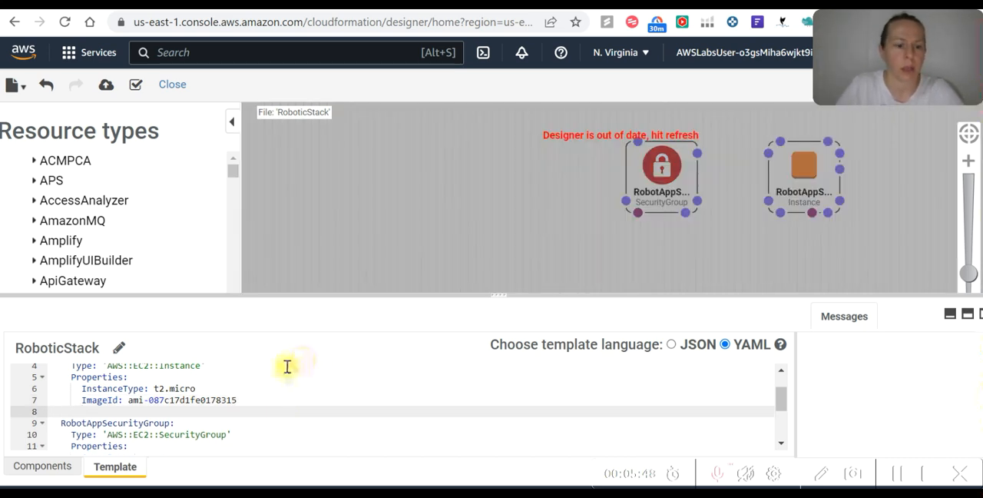
pyautogui.hotkey('alt', 'Tab')
pyautogui.press('Tab')
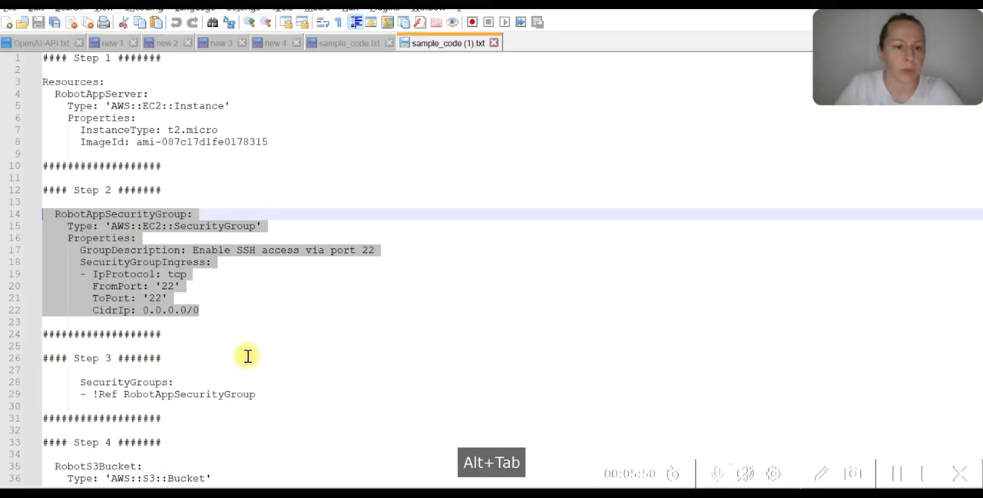
pyautogui.click(77, 309)
pyautogui.click(260, 330)
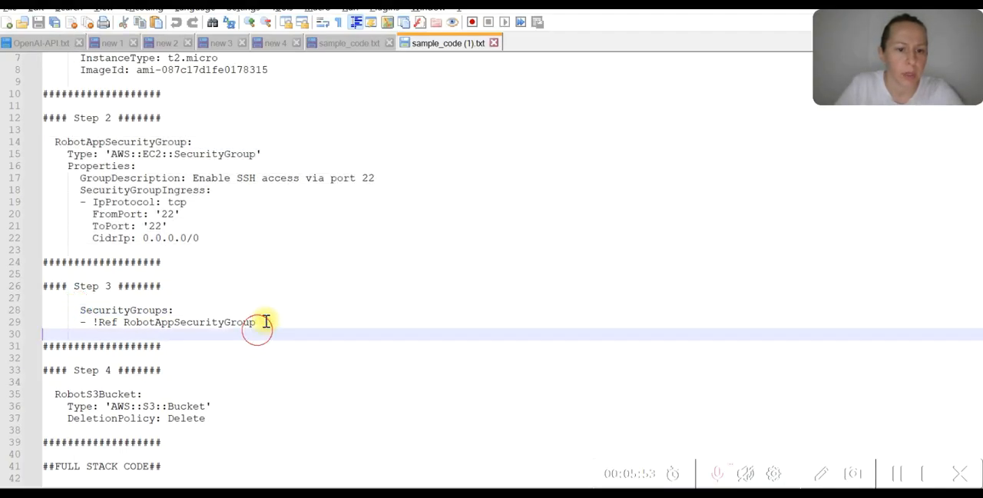
pyautogui.moveTo(263, 324); pyautogui.dragTo(30, 315)
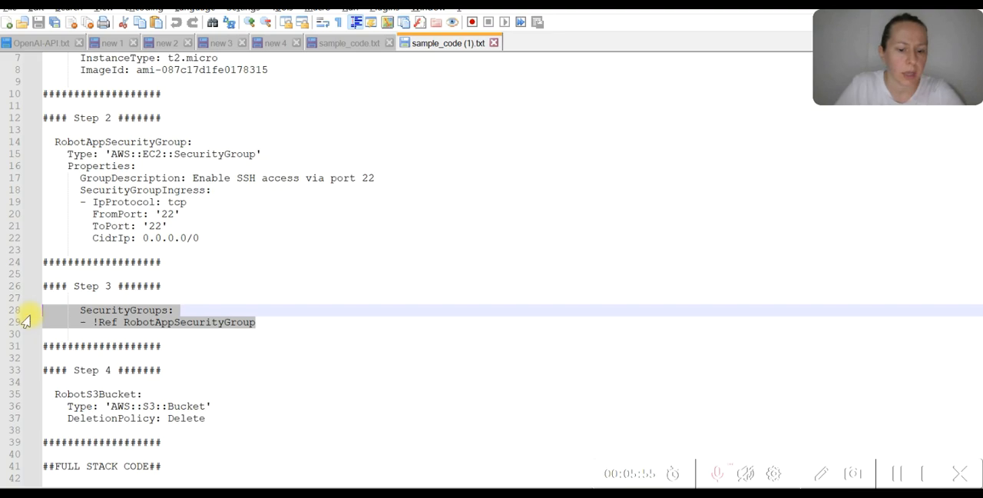
pyautogui.hotkey('ctrl', 'c')
# Paste the SecurityGroups property with !Ref RobotAppSecurityGroup on the empty line below ImageId and refresh the Designer canvas
pyautogui.hotkey('alt', 'Tab')
pyautogui.click(131, 407)
pyautogui.hotkey('ctrl', 'v')
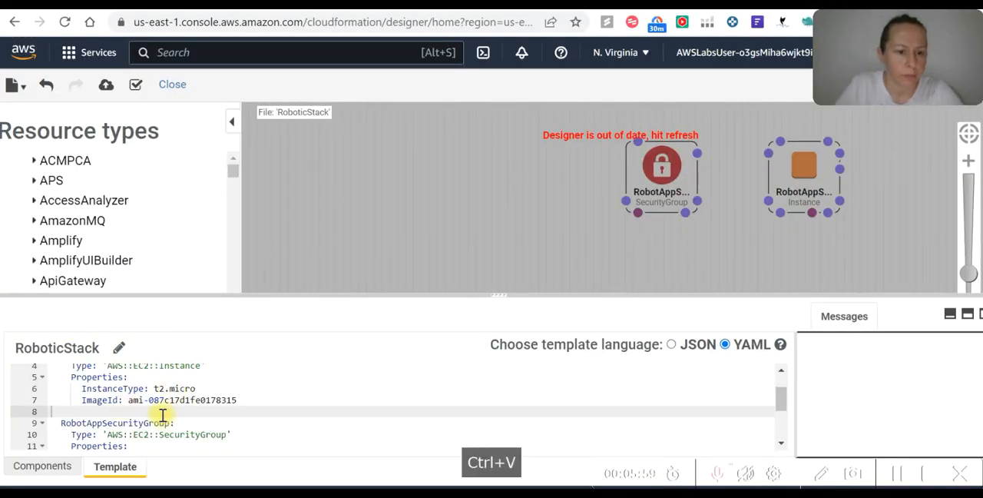
pyautogui.rightClick(64, 413)
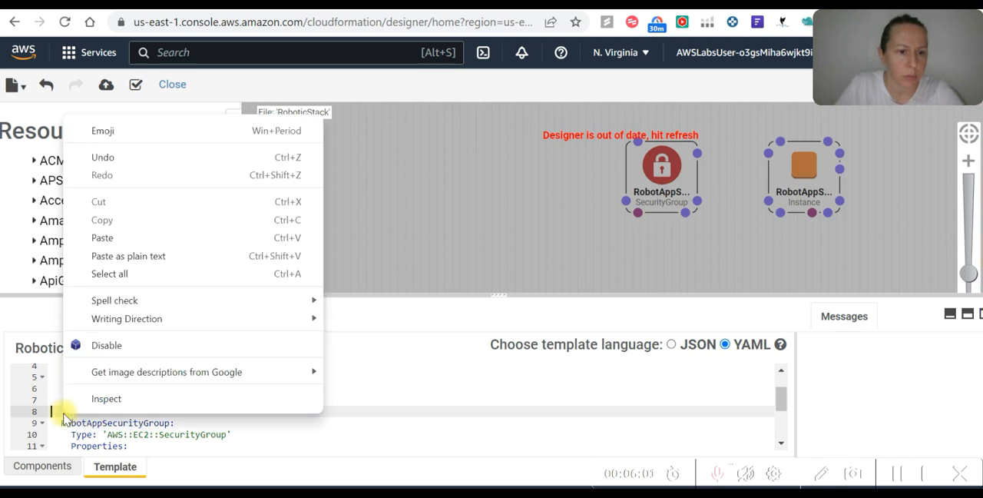
pyautogui.click(115, 233)
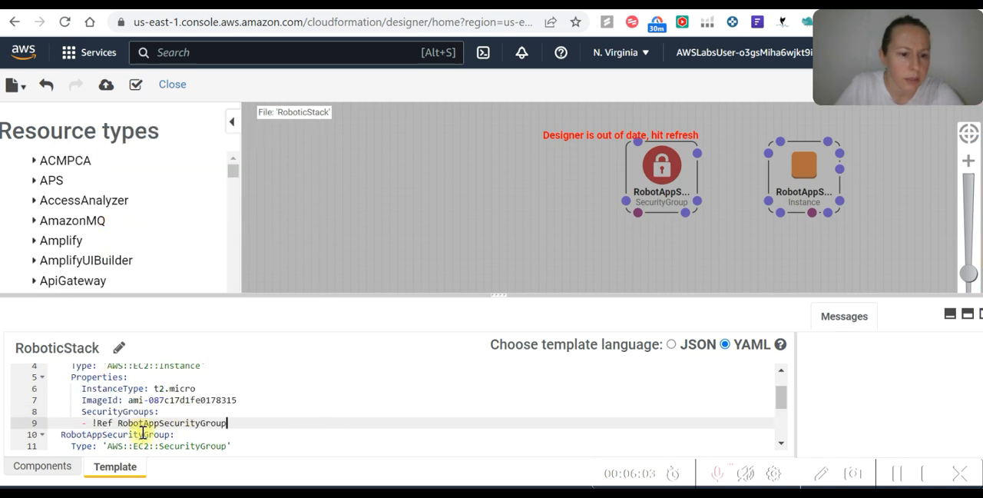
pyautogui.click(81, 412)
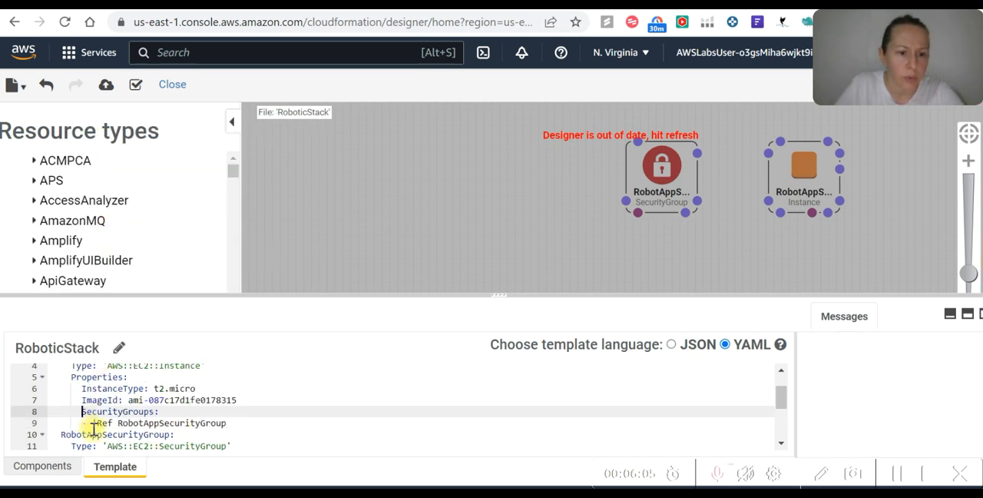
pyautogui.click(968, 134)
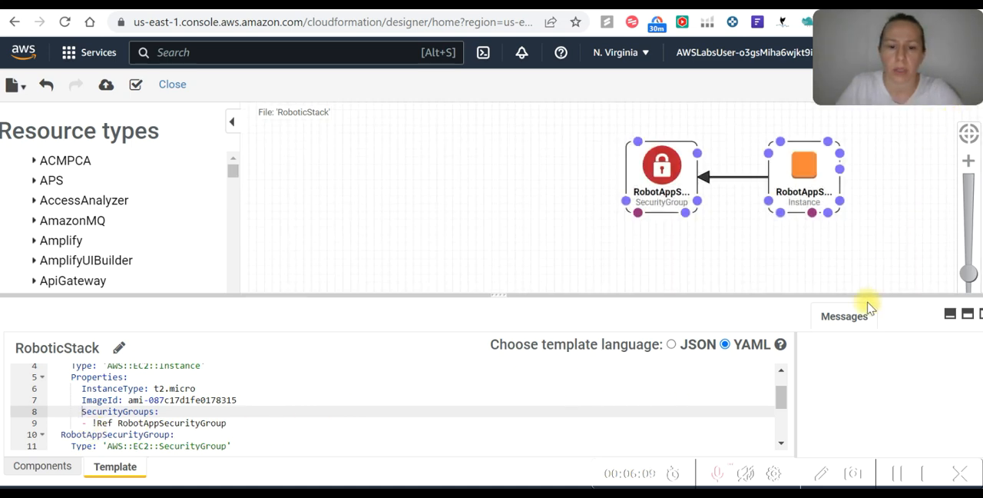
# Copy the Step 4 RobotS3Bucket block from sample_code (1).txt
pyautogui.scroll(-3, 284, 385)
pyautogui.hotkey('alt', 'Tab')
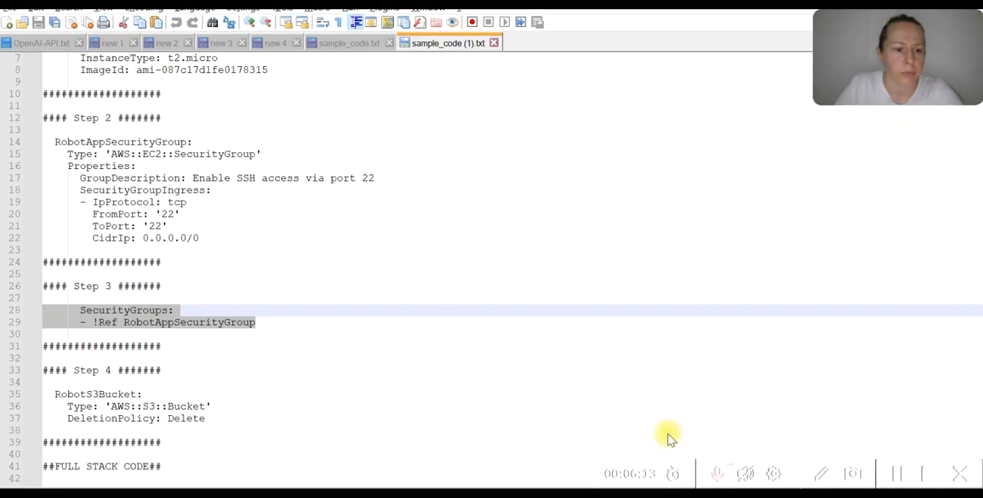
pyautogui.scroll(-4, 226, 318)
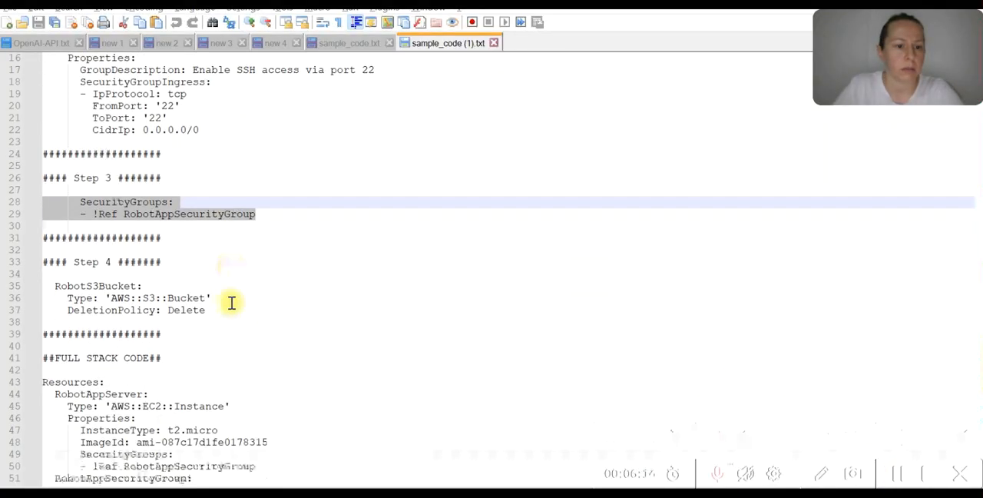
pyautogui.moveTo(54, 249)
pyautogui.mouseDown()
pyautogui.moveTo(210, 265)
pyautogui.moveTo(39, 252)
pyautogui.mouseUp()
pyautogui.click(219, 278)
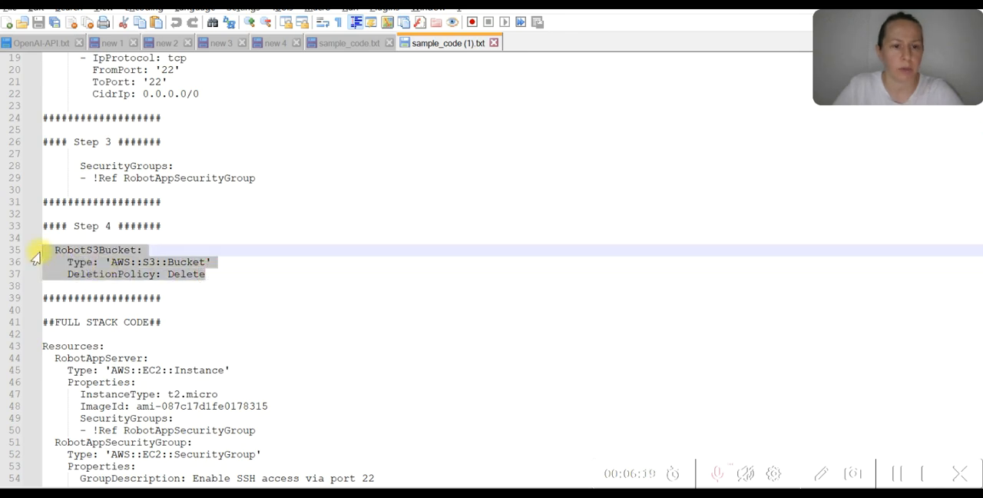
pyautogui.hotkey('ctrl', 'c')
# Paste the RobotS3Bucket block at line 19, below the CidrIp line of the template, and refresh the Designer canvas to review the diagram
pyautogui.hotkey('alt', 'Tab')
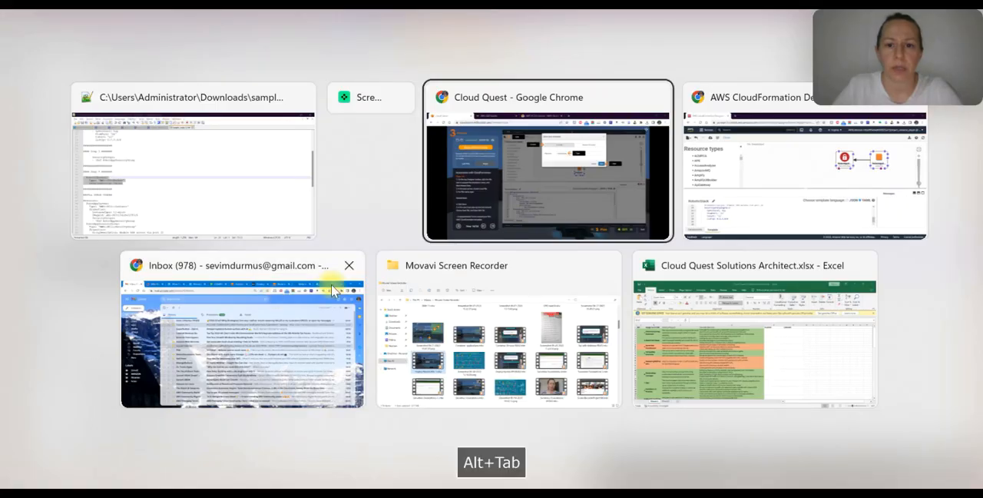
pyautogui.hotkey('alt', 'Tab')
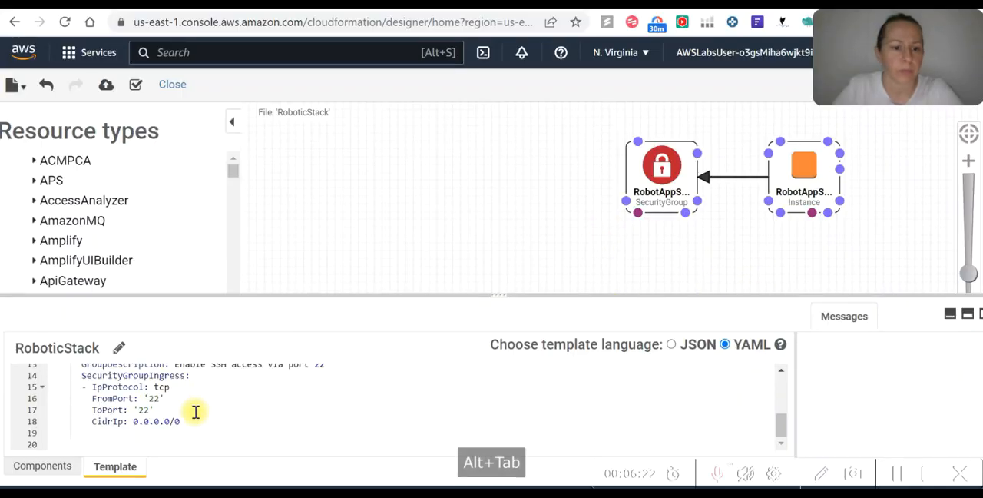
pyautogui.click(88, 432)
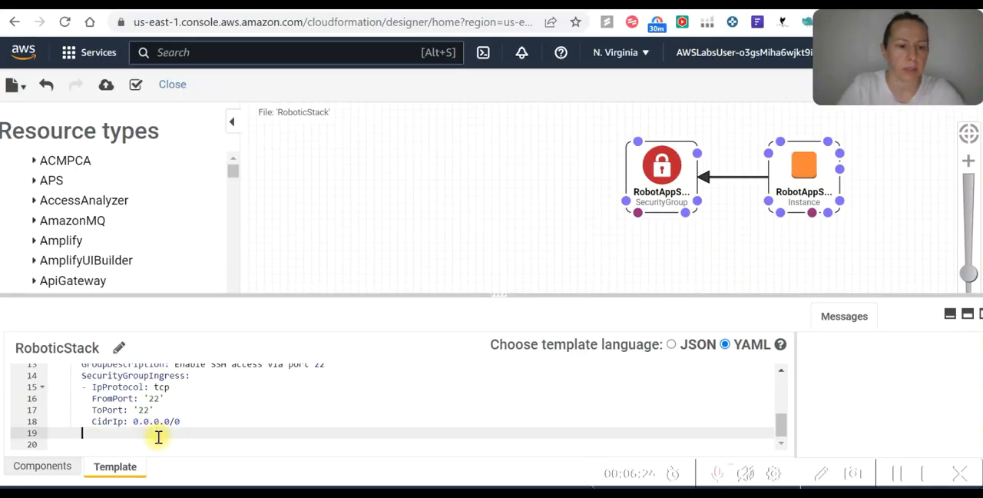
pyautogui.press('BackSpace')
pyautogui.hotkey('ctrl', 'v')
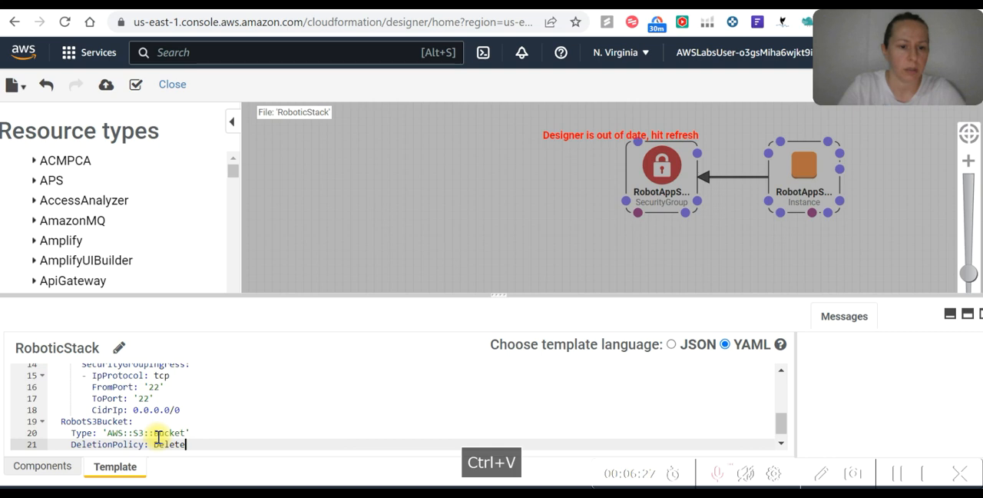
pyautogui.press('Return')
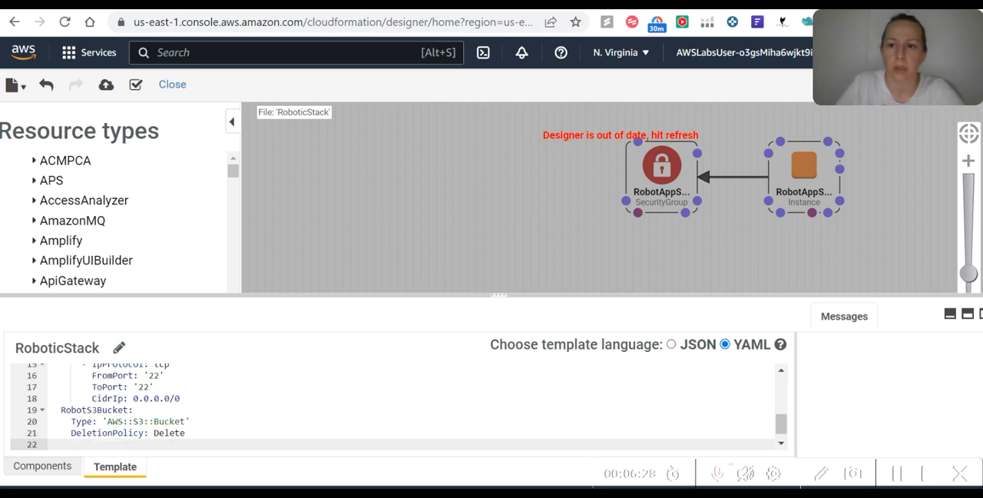
pyautogui.click(931, 85)
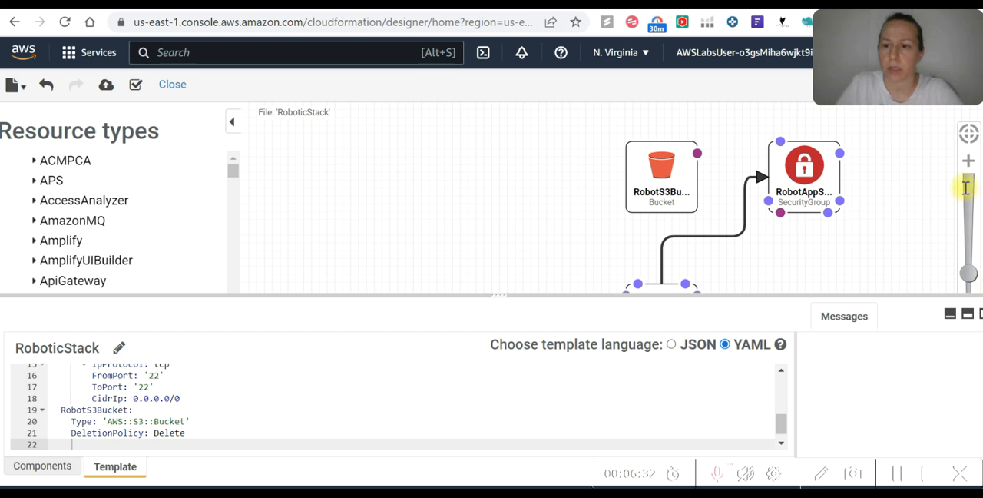
pyautogui.scroll(-3, 960, 200)
pyautogui.moveTo(895, 228); pyautogui.dragTo(598, 204)
pyautogui.scroll(4, 597, 205)
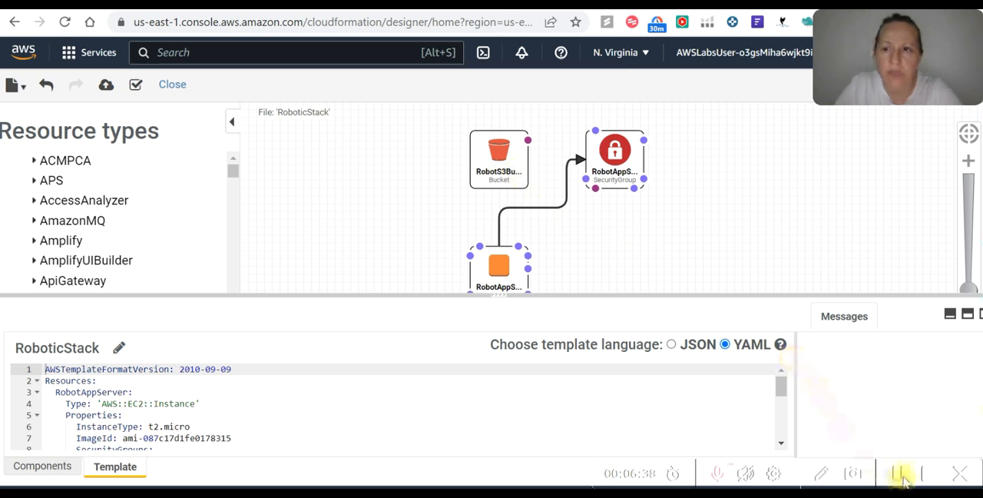
# Save the template as a local file named RoboticStack, checking the lab's Step 14 instructions
pyautogui.click(21, 87)
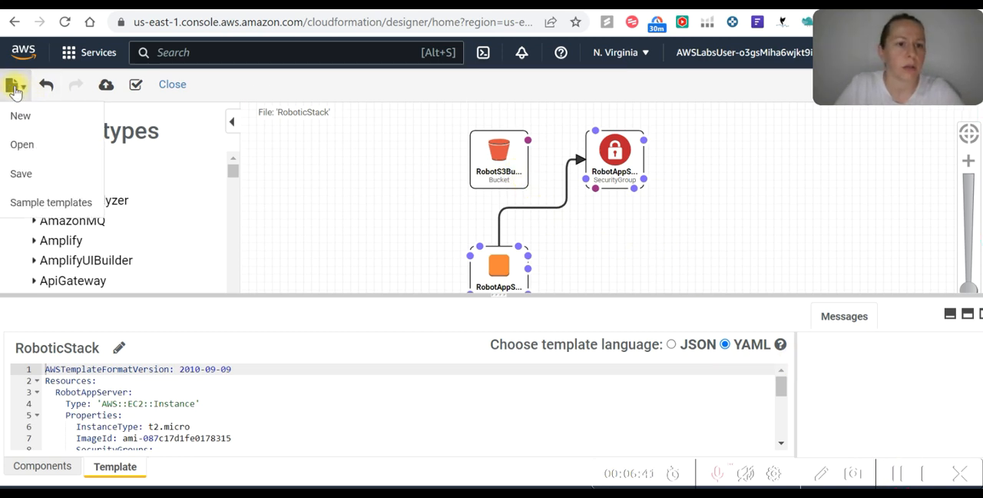
pyautogui.click(21, 173)
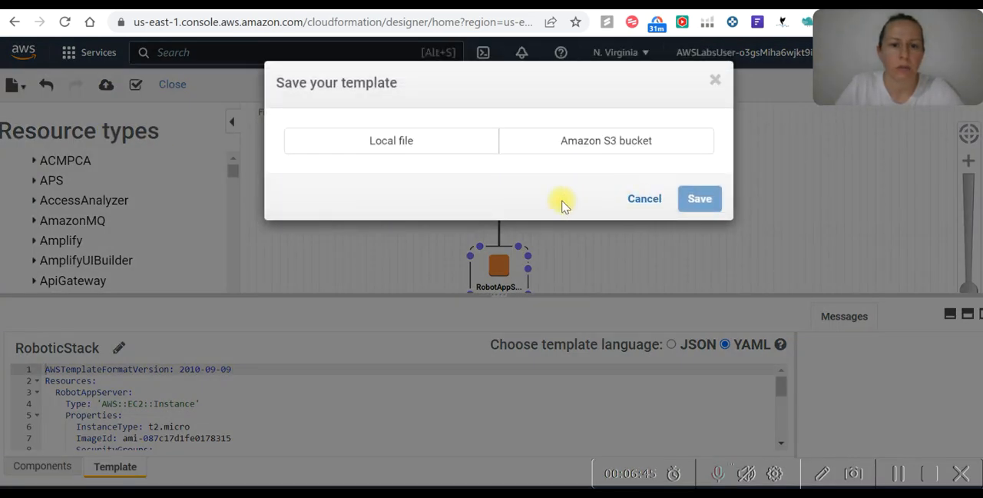
pyautogui.hotkey('ctrl', 'Tab')
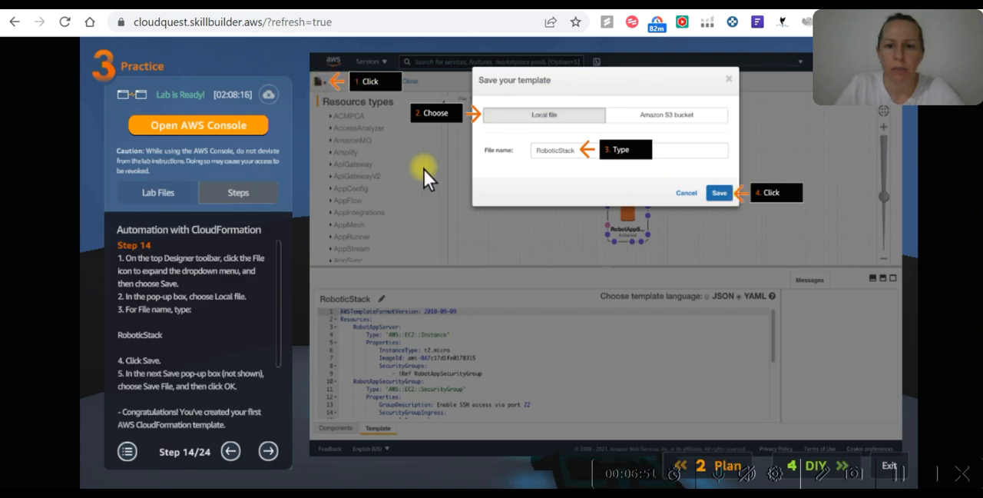
pyautogui.hotkey('alt', 'Tab')
pyautogui.hotkey('alt', 'Tab')
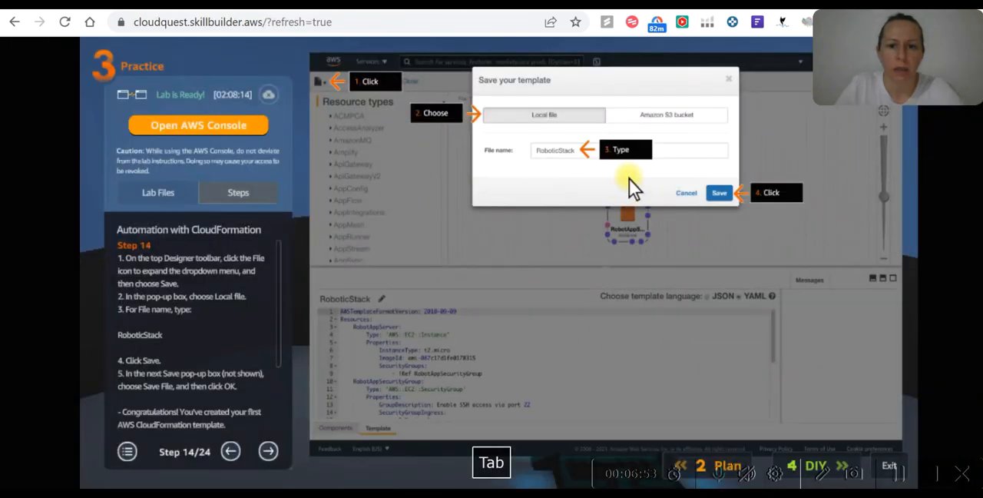
pyautogui.hotkey('alt', 'Tab')
pyautogui.click(435, 138)
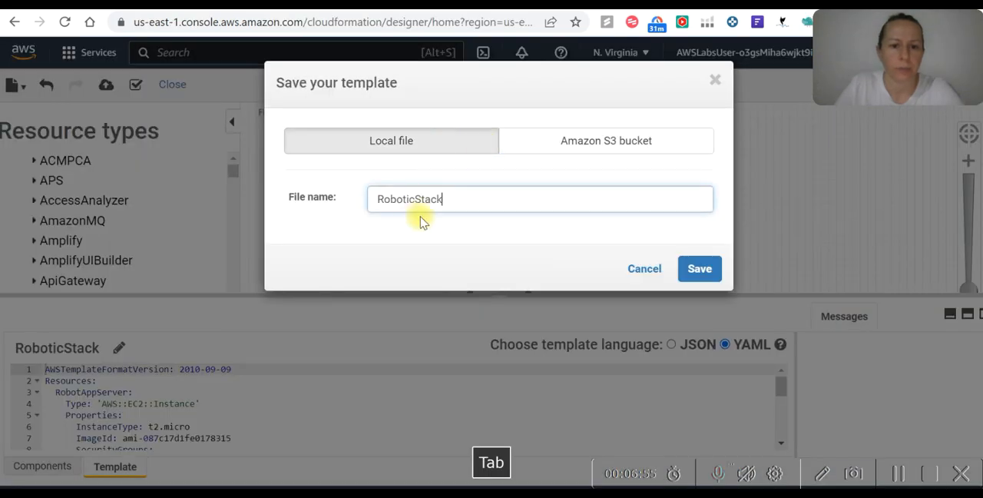
pyautogui.click(698, 270)
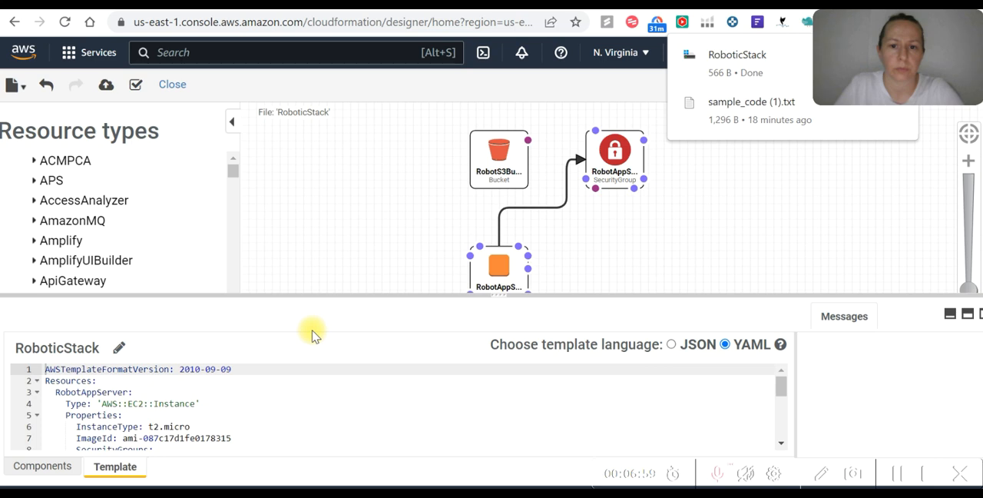
# Start creating a stack from the Designer template and copy its Amazon S3 template URL
pyautogui.press('Tab')
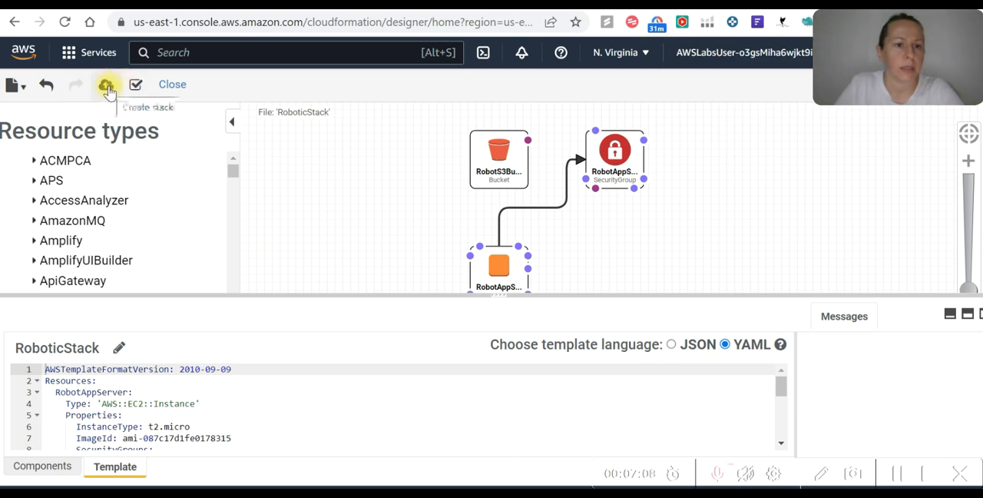
pyautogui.click(107, 87)
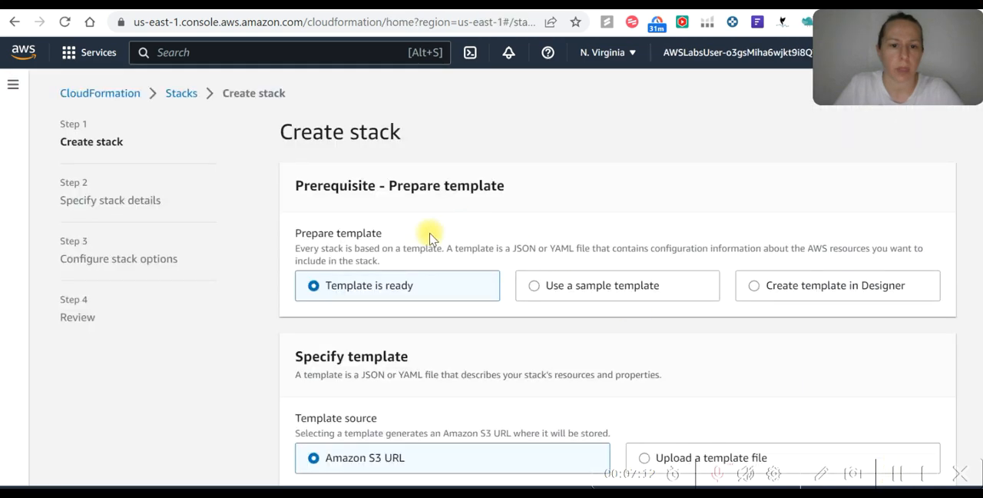
pyautogui.scroll(-1, 377, 238)
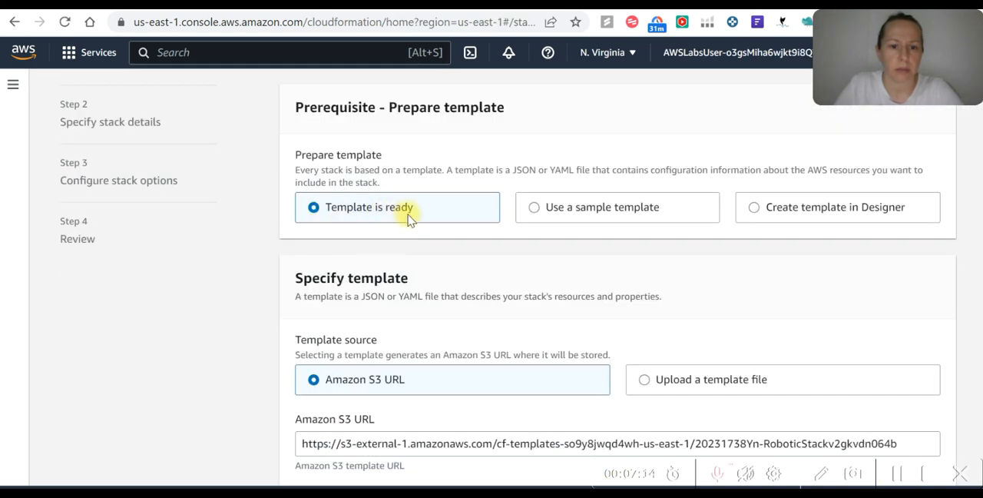
pyautogui.scroll(-1, 410, 219)
pyautogui.scroll(-1, 405, 304)
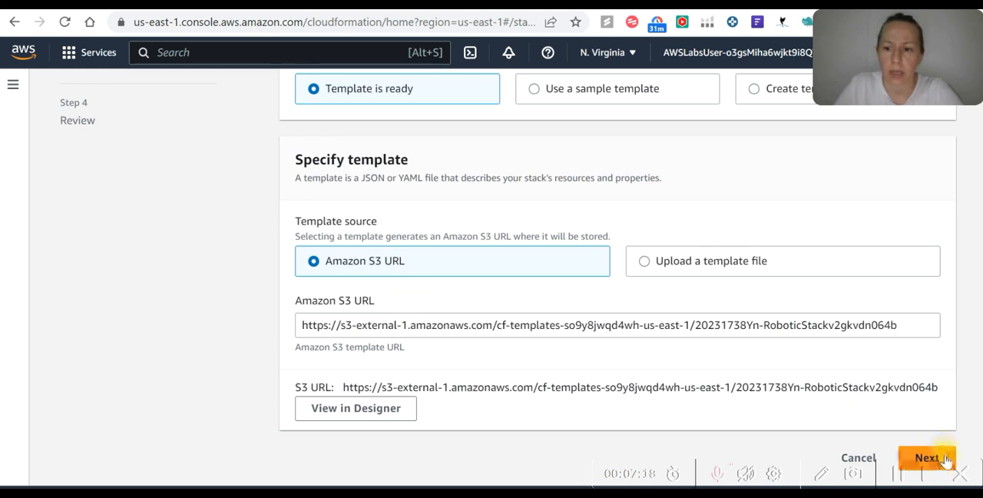
pyautogui.click(913, 322)
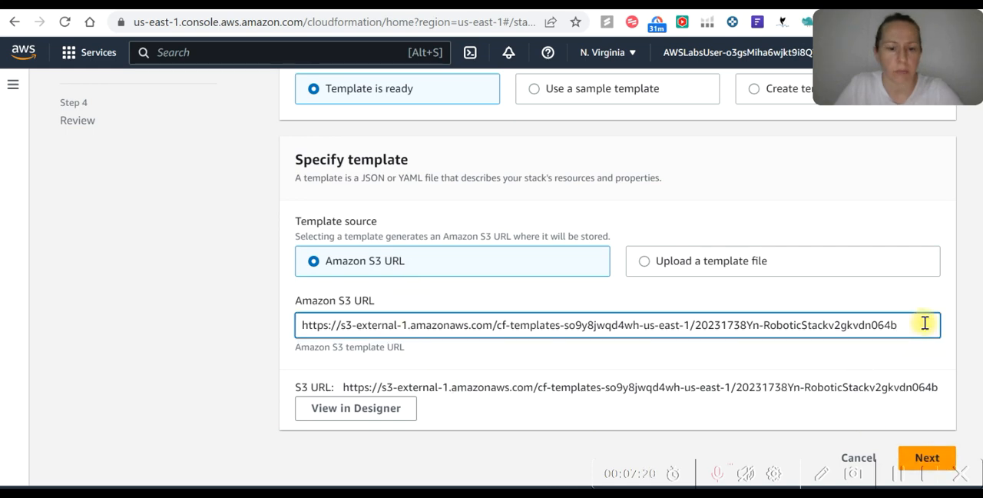
pyautogui.hotkey('ctrl', 'a')
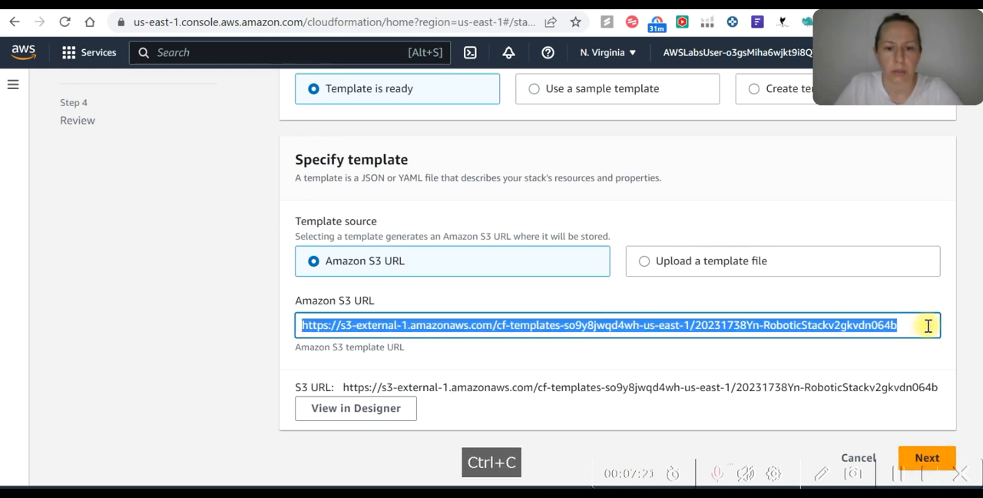
# Accept the template's Amazon S3 URL and name the stack RoboticStack
pyautogui.click(930, 457)
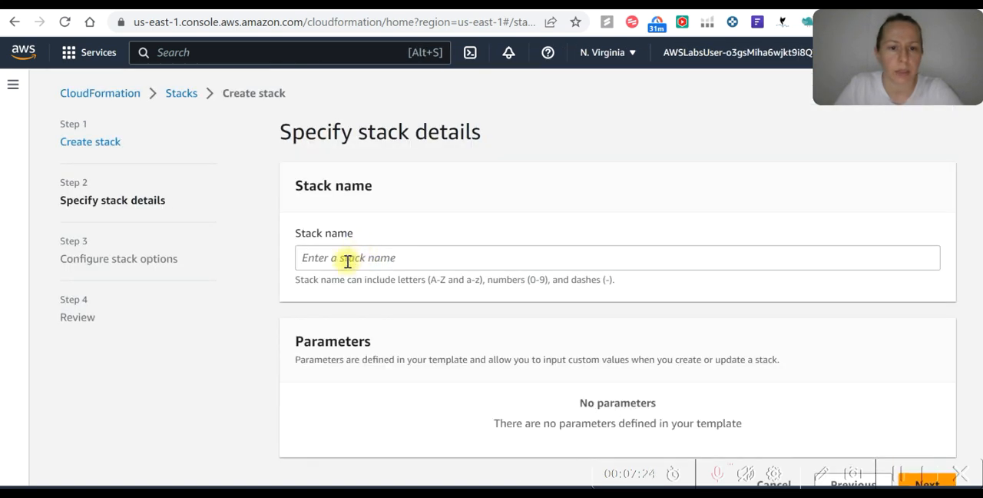
pyautogui.click(342, 255)
pyautogui.write('Ro')
pyautogui.write('botic')
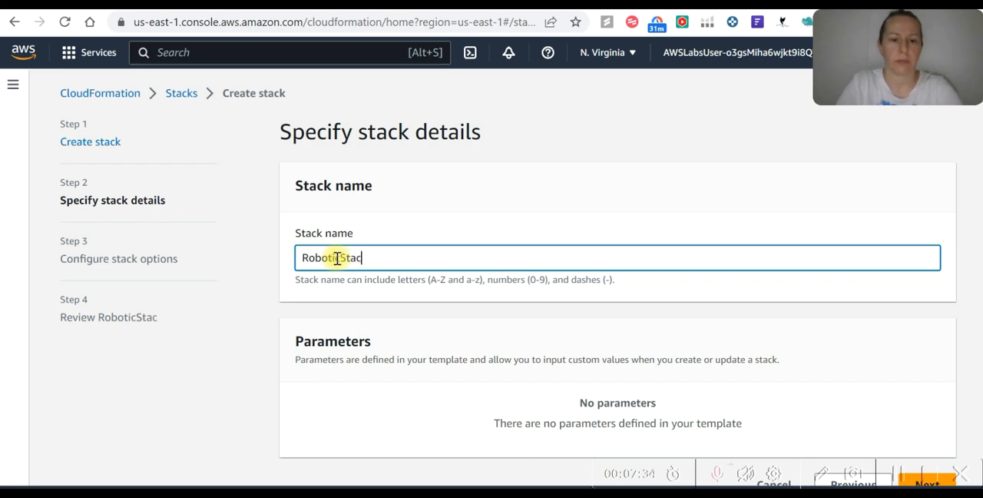
pyautogui.click(944, 483)
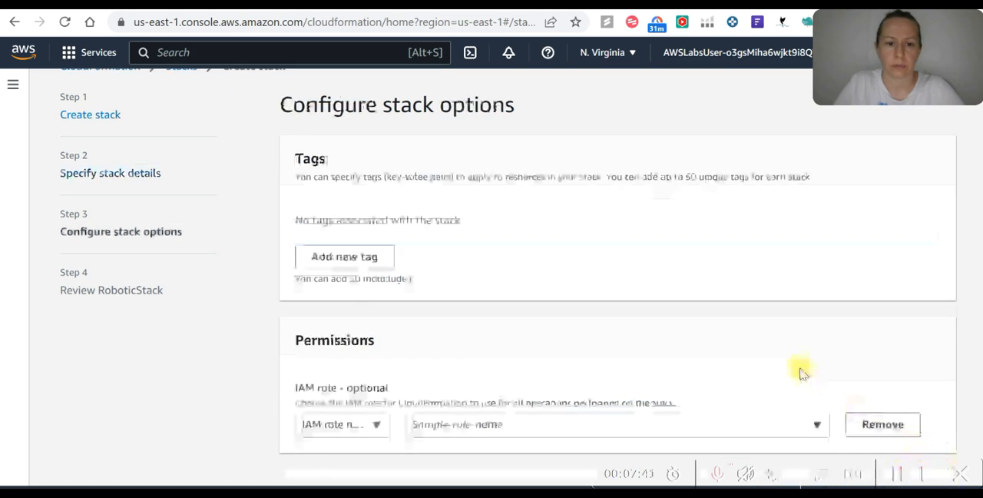
# Keep the default stack options, review the RoboticStack configuration and submit it for creation
pyautogui.press('Tab')
pyautogui.scroll(-9, 923, 369)
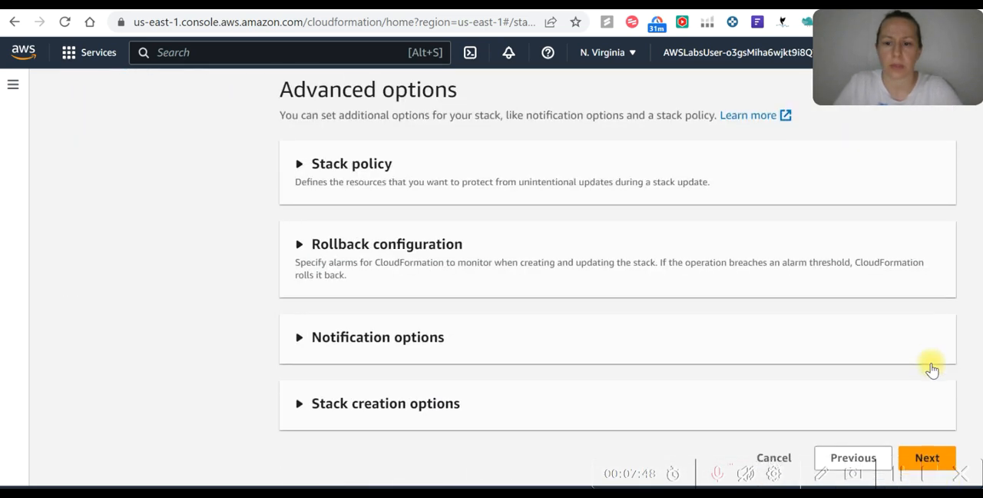
pyautogui.click(929, 458)
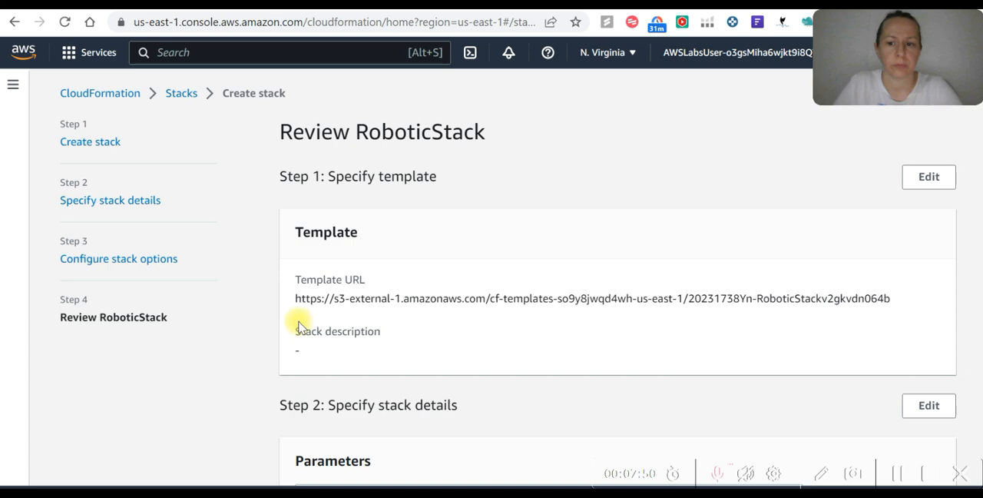
pyautogui.press('Tab')
pyautogui.scroll(-10, 929, 337)
pyautogui.scroll(-5, 921, 368)
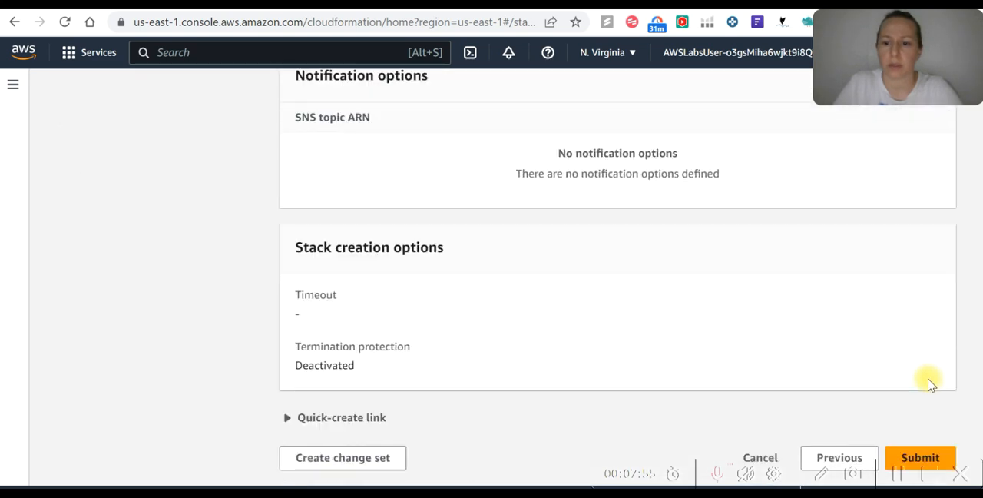
pyautogui.press('Tab')
pyautogui.click(935, 456)
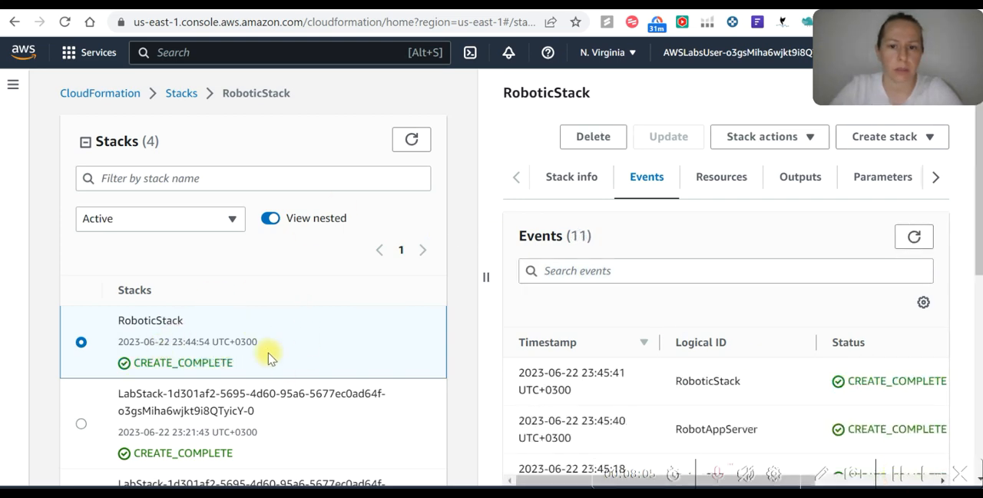
# Examine the creation events of RoboticStack and refresh the event list
pyautogui.scroll(-5, 783, 276)
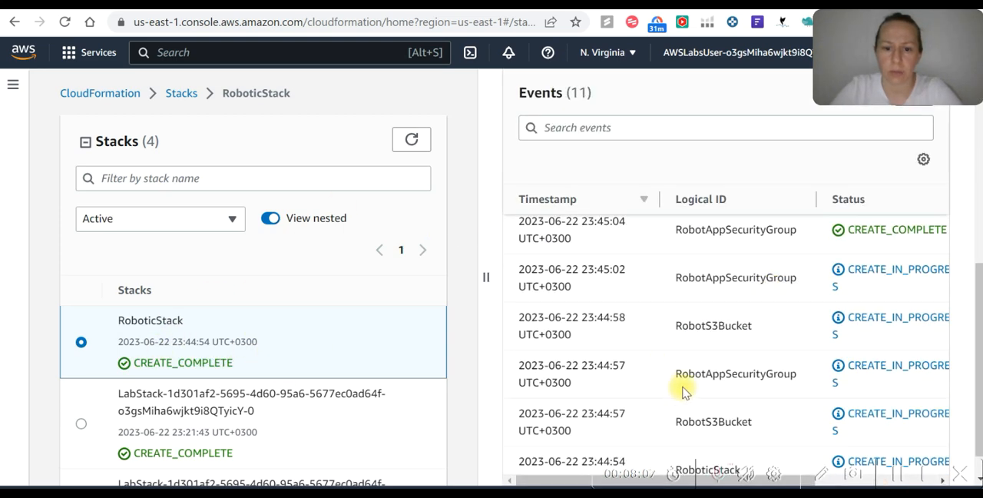
pyautogui.scroll(5, 768, 306)
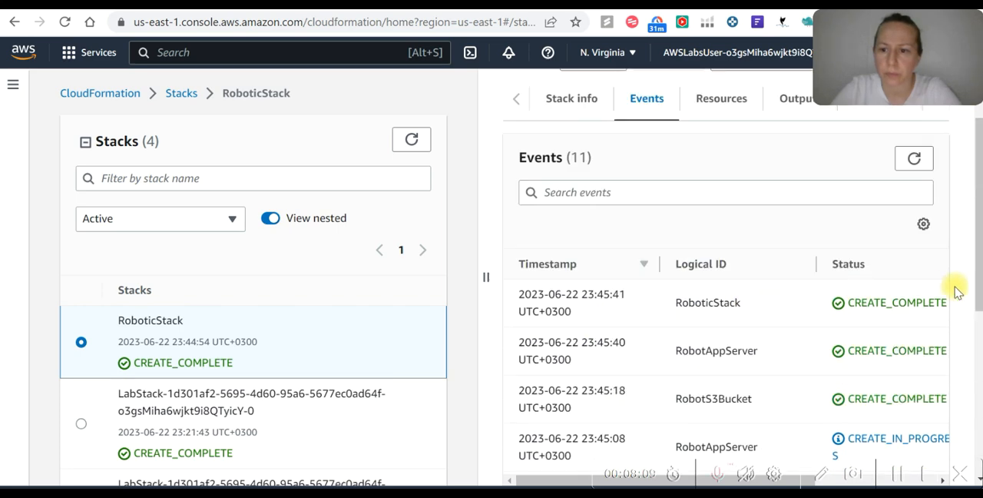
pyautogui.scroll(2, 849, 241)
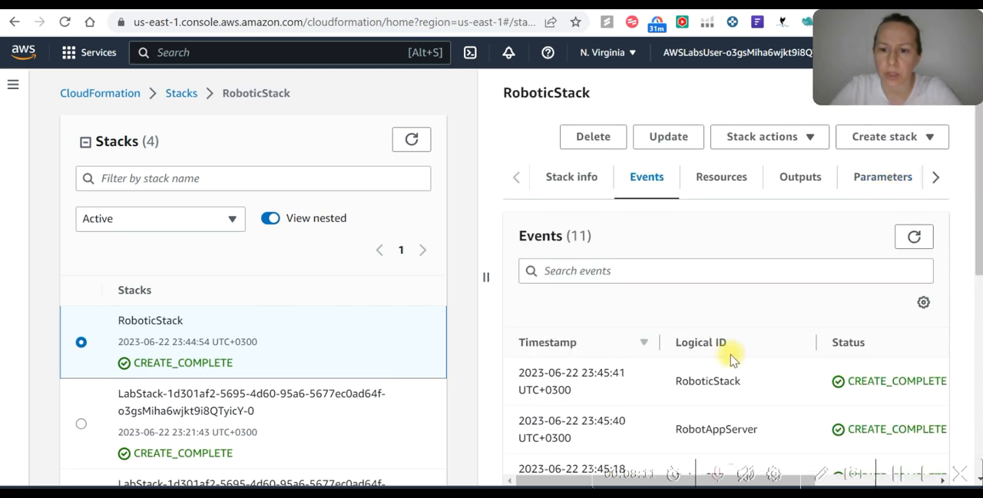
pyautogui.scroll(-1, 572, 391)
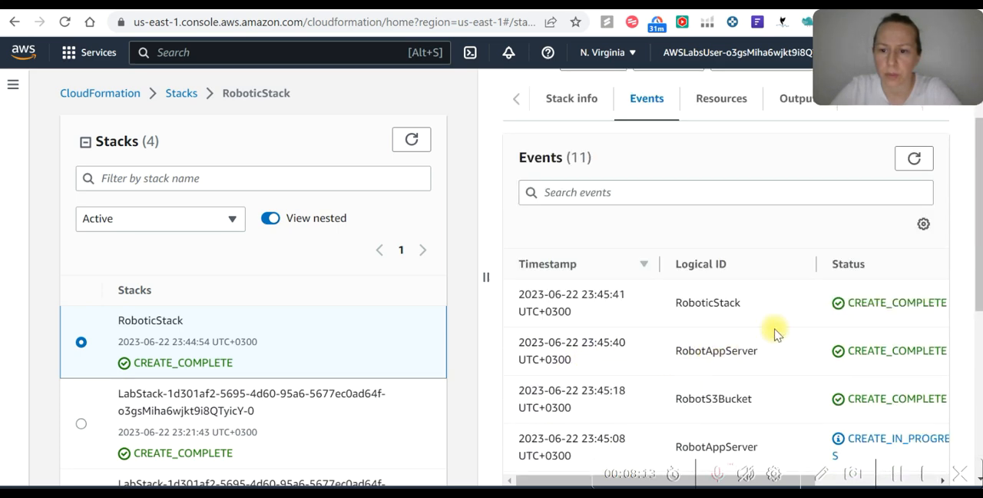
pyautogui.click(915, 159)
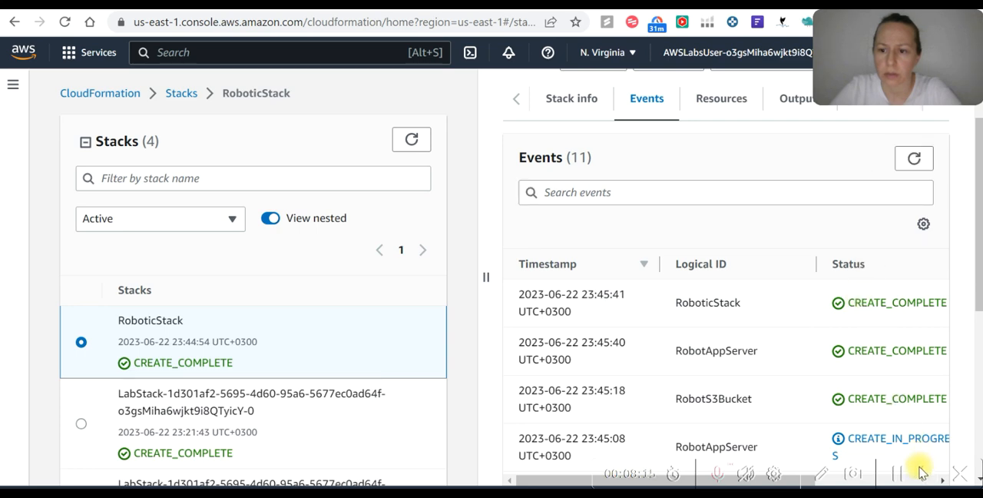
# Inspect the resources created by RoboticStack, including its S3 bucket, and view the account's list of buckets
pyautogui.click(735, 105)
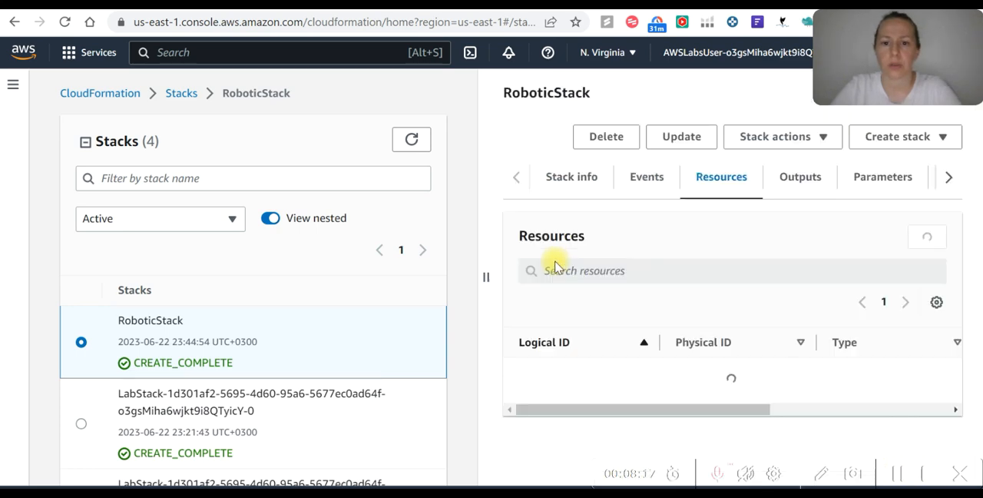
pyautogui.scroll(-1, 674, 302)
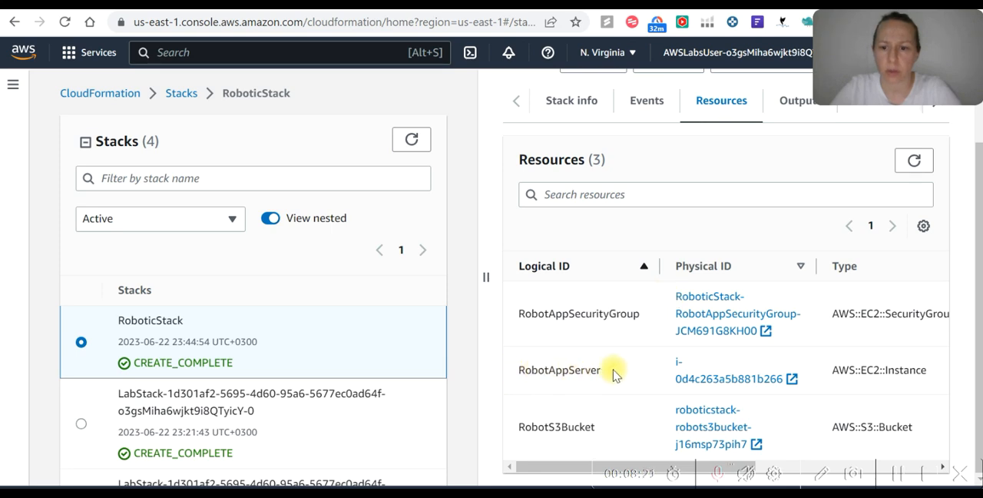
pyautogui.click(772, 380)
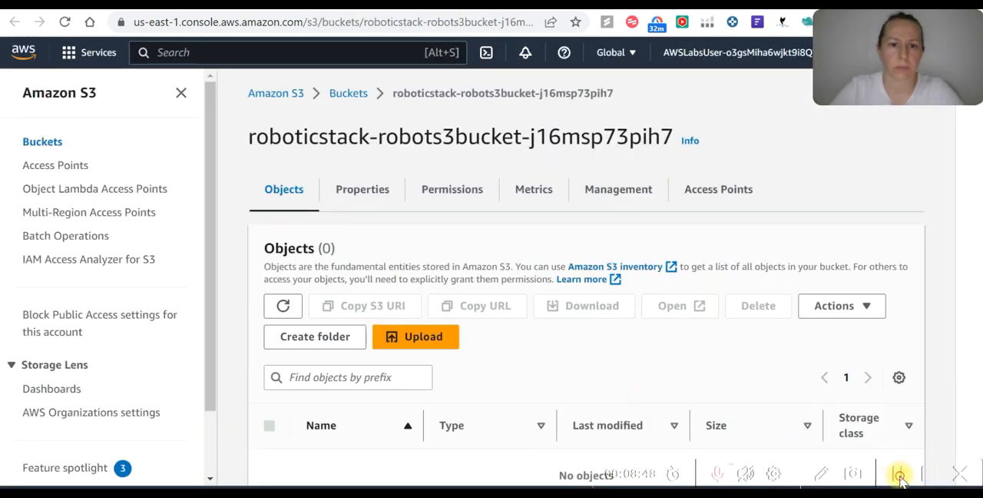
pyautogui.click(348, 93)
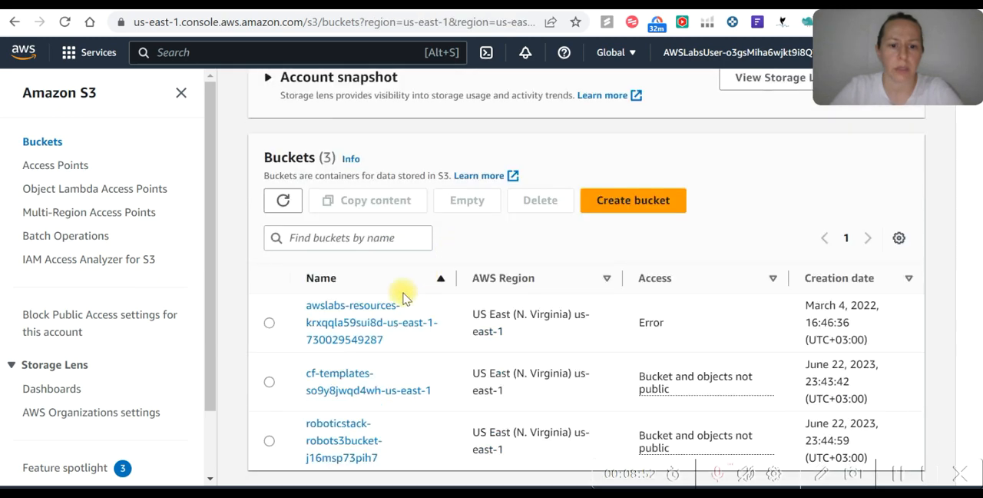
pyautogui.scroll(-2, 487, 324)
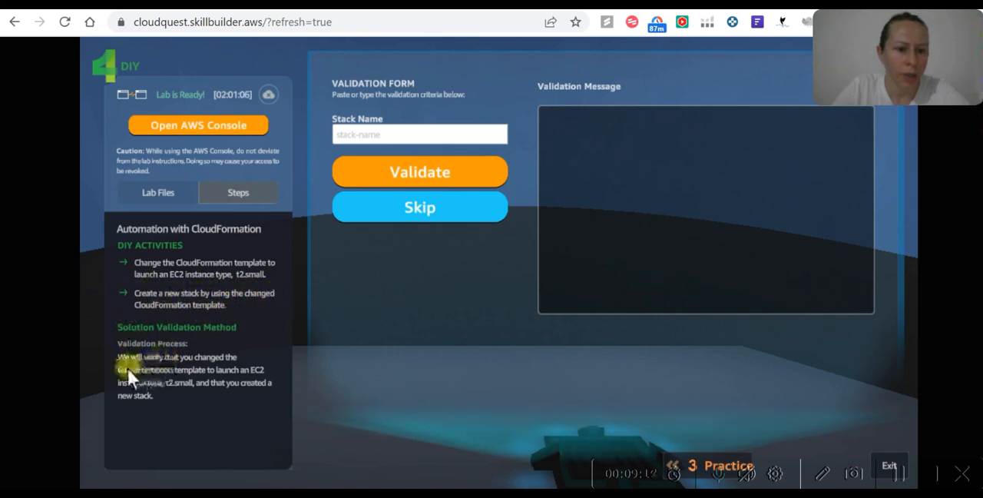
# Read the DIY activities and validation method in the Cloud Quest lab, and return to the CloudFormation console
pyautogui.press('Tab')
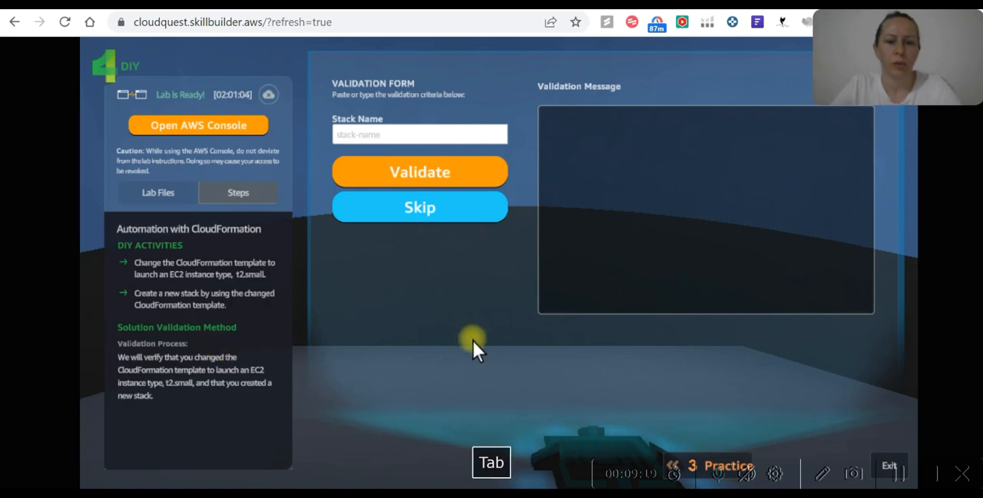
pyautogui.hotkey('alt', 'Tab')
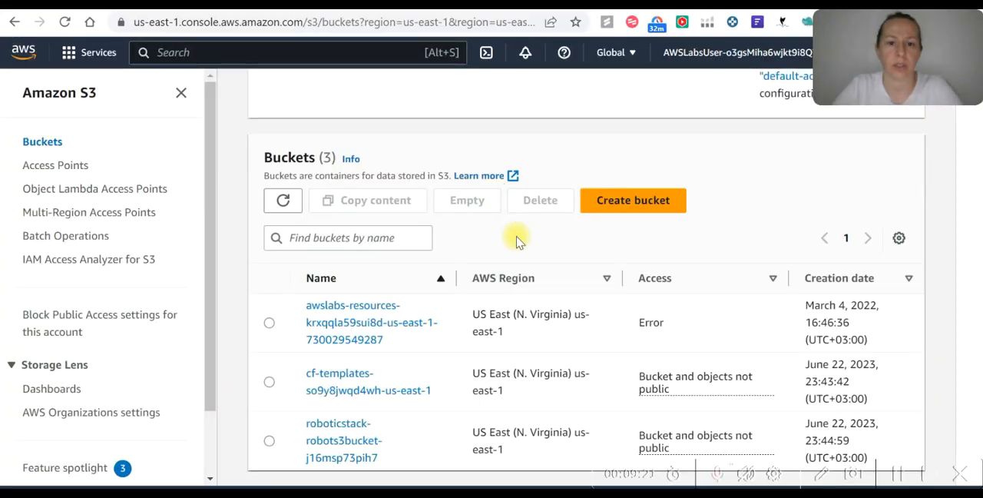
pyautogui.scroll(2, 193, 157)
pyautogui.hotkey('alt', 'Tab')
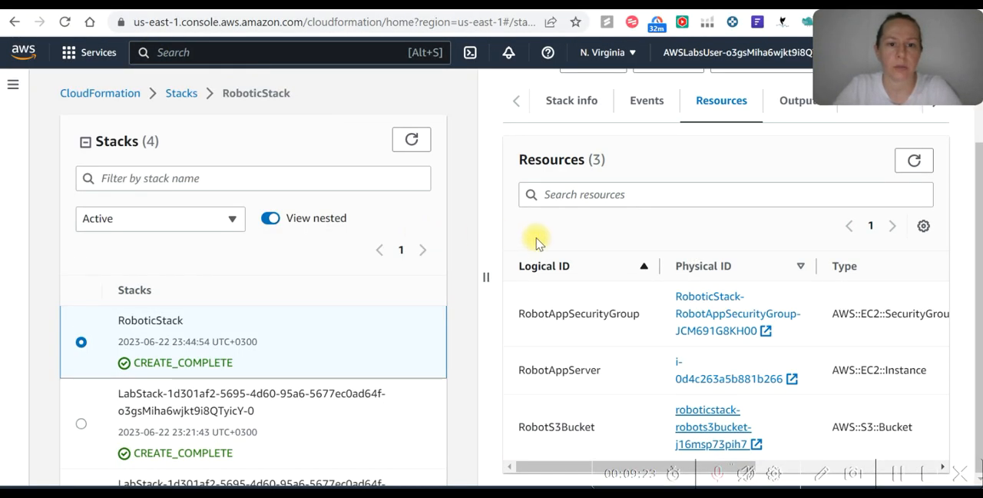
# Look through the CloudFormation home page and its navigation, and open the list of stacks
pyautogui.click(130, 93)
pyautogui.scroll(-2, 566, 294)
pyautogui.scroll(-1, 566, 293)
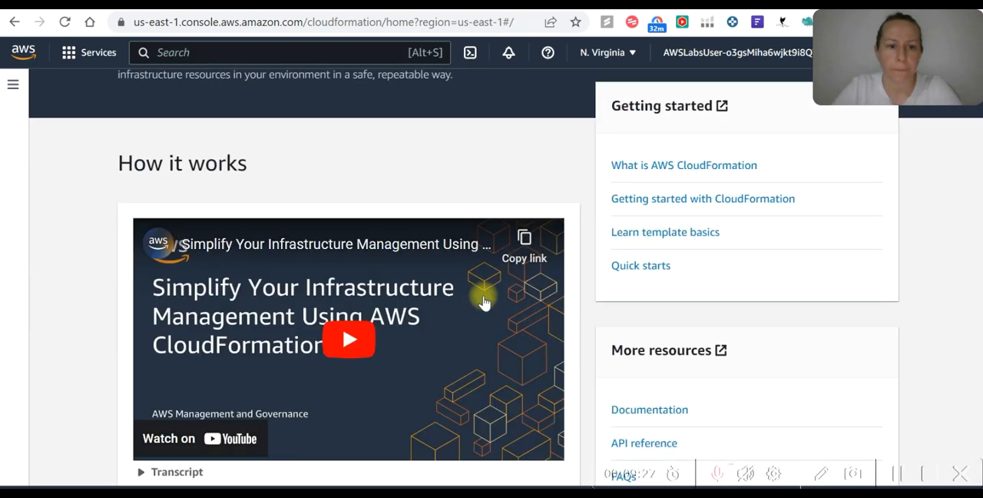
pyautogui.scroll(4, 483, 292)
pyautogui.click(13, 84)
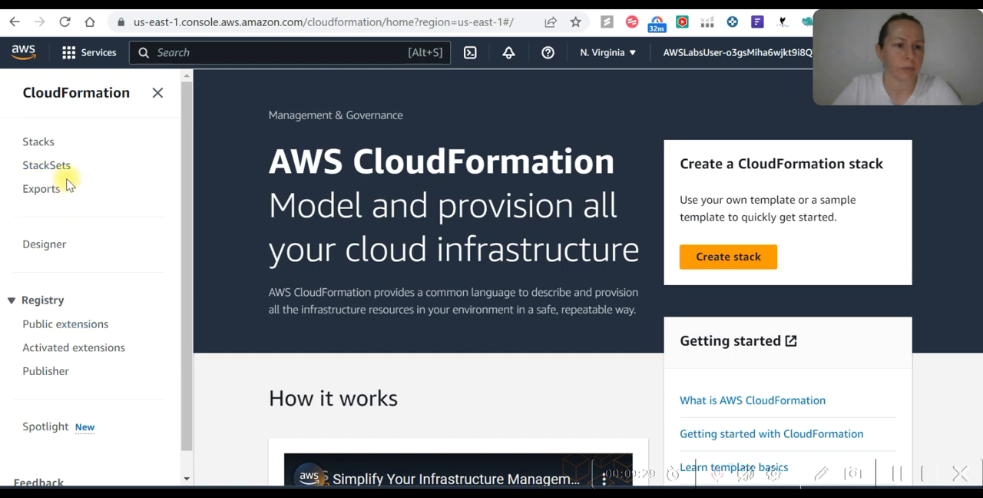
pyautogui.scroll(-4, 681, 269)
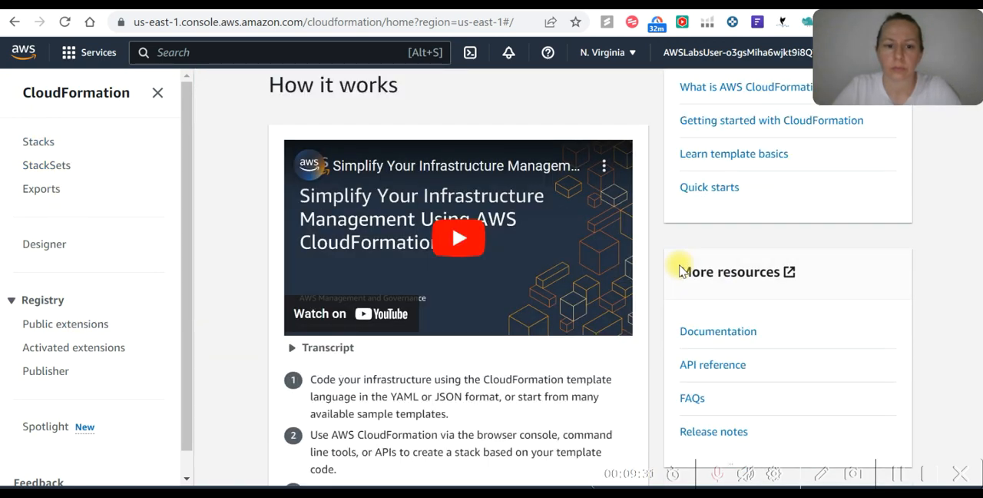
pyautogui.scroll(-1, 680, 269)
pyautogui.scroll(5, 653, 263)
pyautogui.click(35, 145)
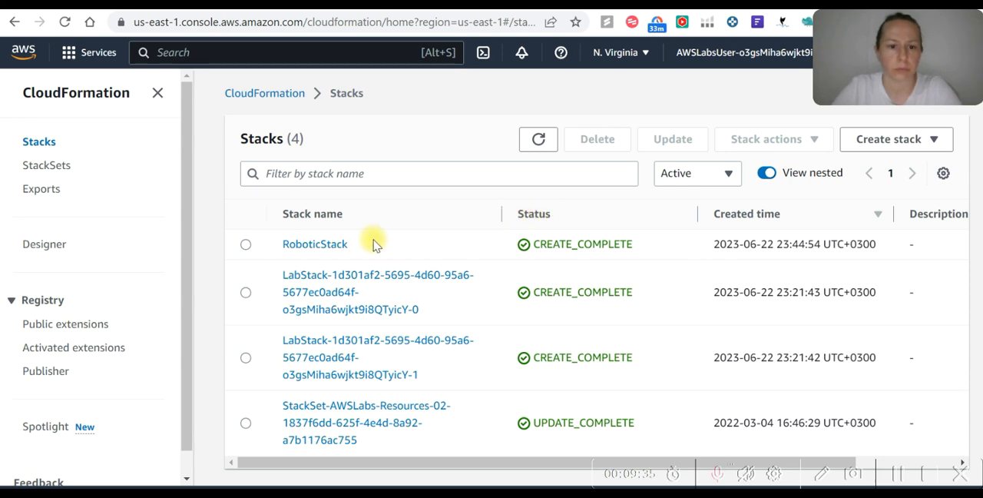
pyautogui.click(938, 140)
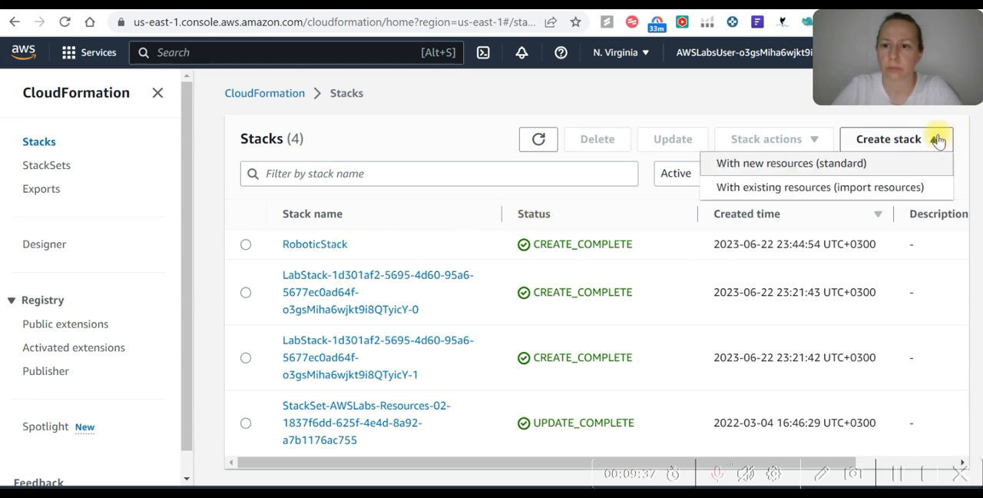
pyautogui.click(725, 98)
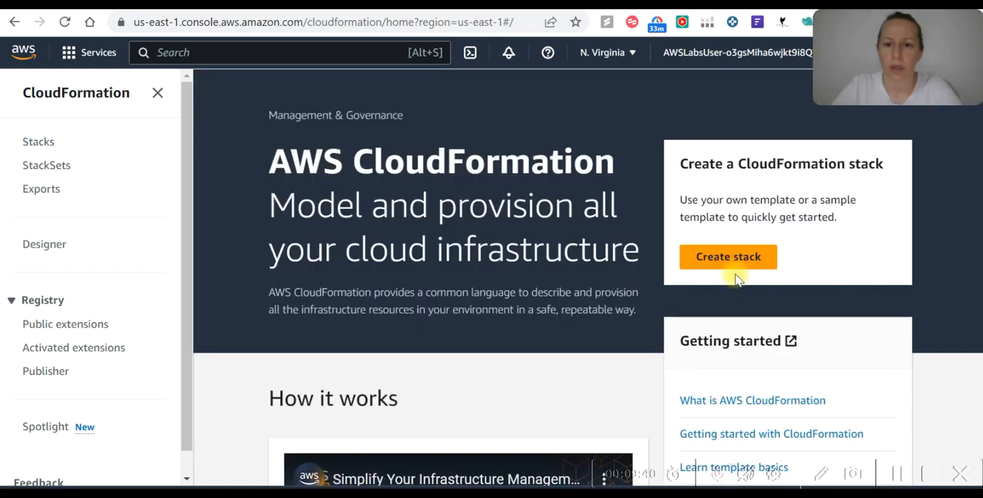
pyautogui.click(745, 256)
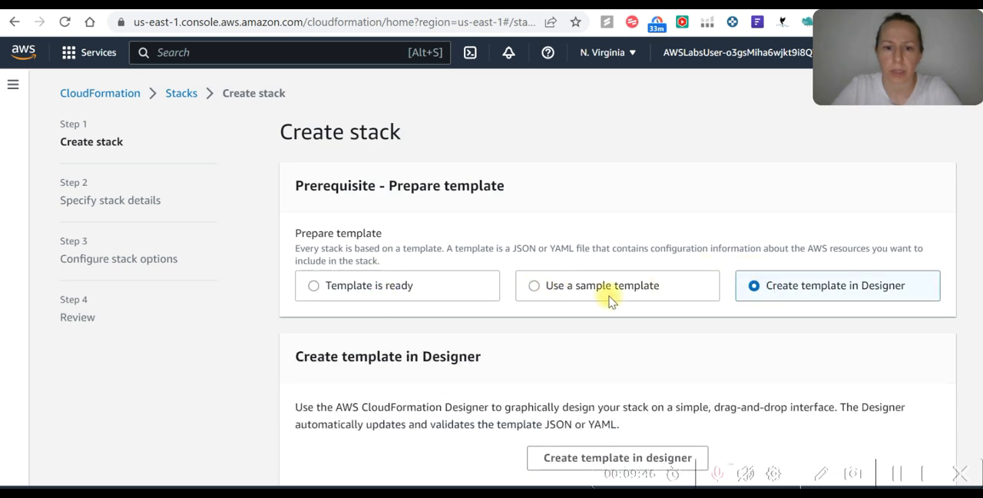
pyautogui.scroll(-2, 647, 285)
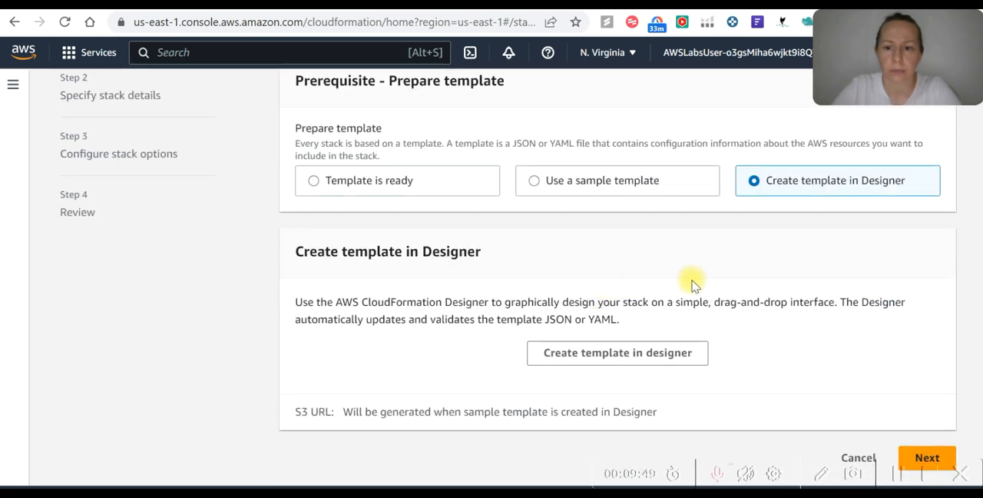
pyautogui.click(640, 352)
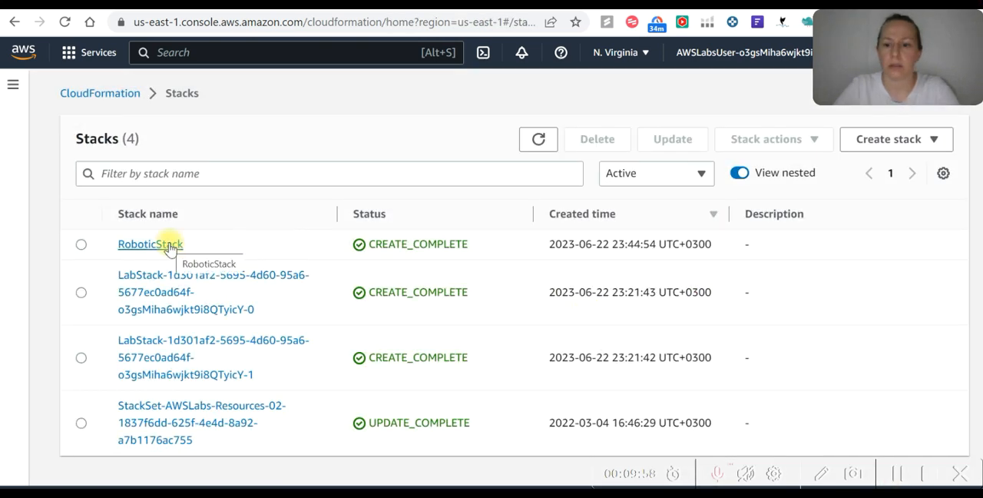
# Open RoboticStack and start updating it with the option to edit its template in Designer
pyautogui.click(176, 244)
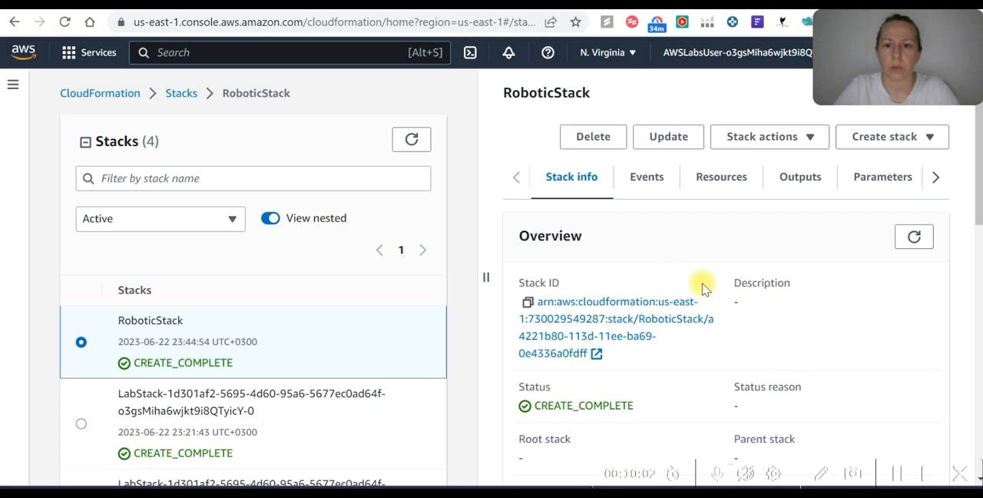
pyautogui.click(676, 138)
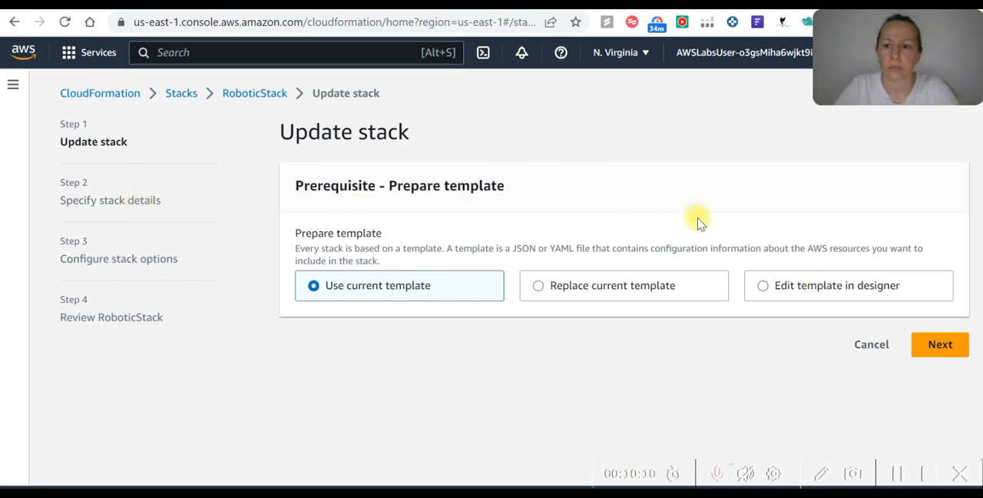
pyautogui.click(763, 292)
pyautogui.scroll(-1, 727, 310)
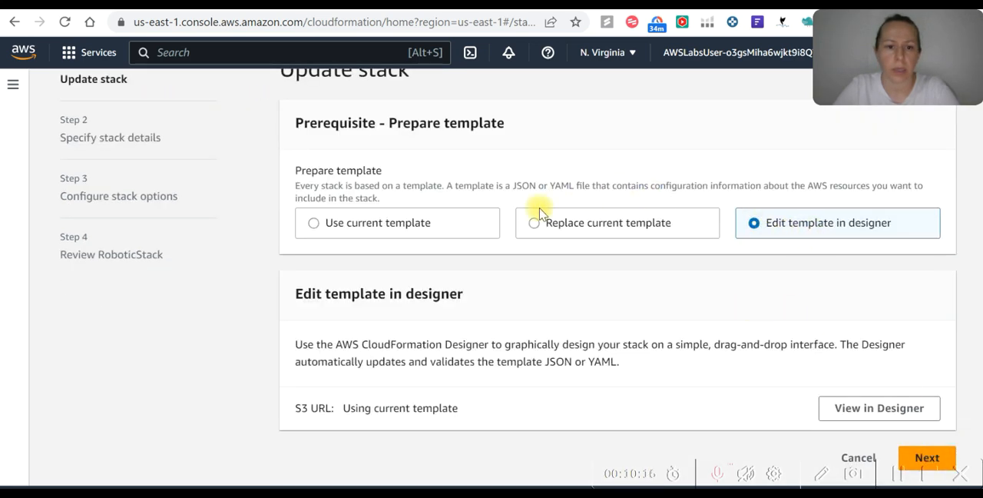
# Try to take the RoboticStack update through to its change set preview without editing the template, and return to the stack list
pyautogui.click(930, 458)
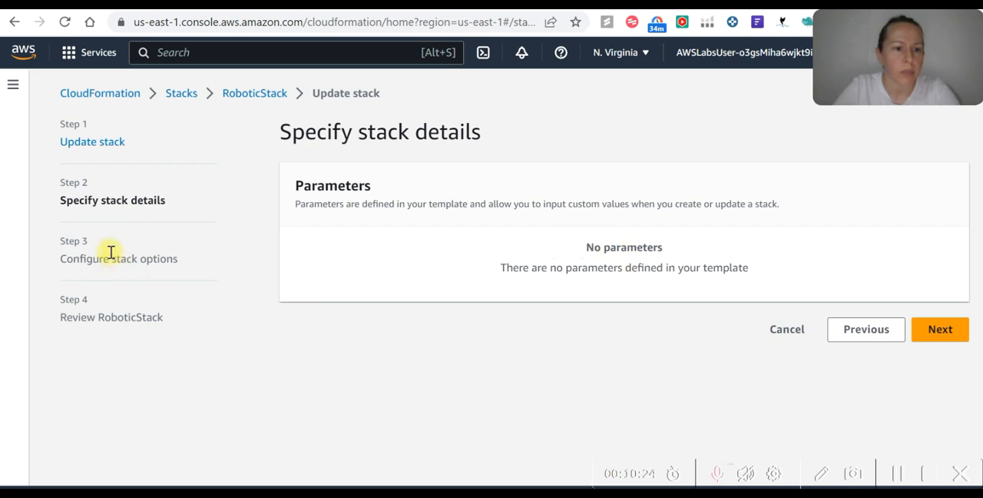
pyautogui.click(949, 327)
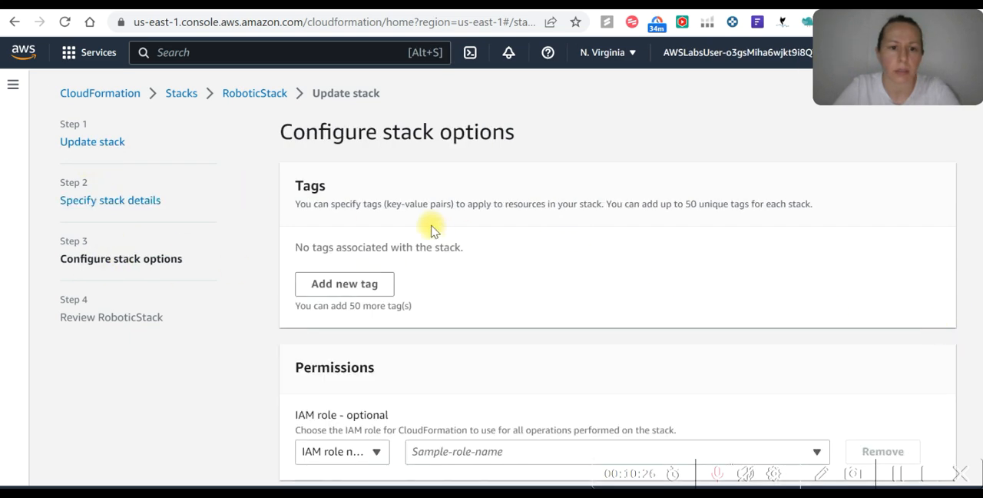
pyautogui.scroll(-10, 434, 230)
pyautogui.scroll(-3, 448, 238)
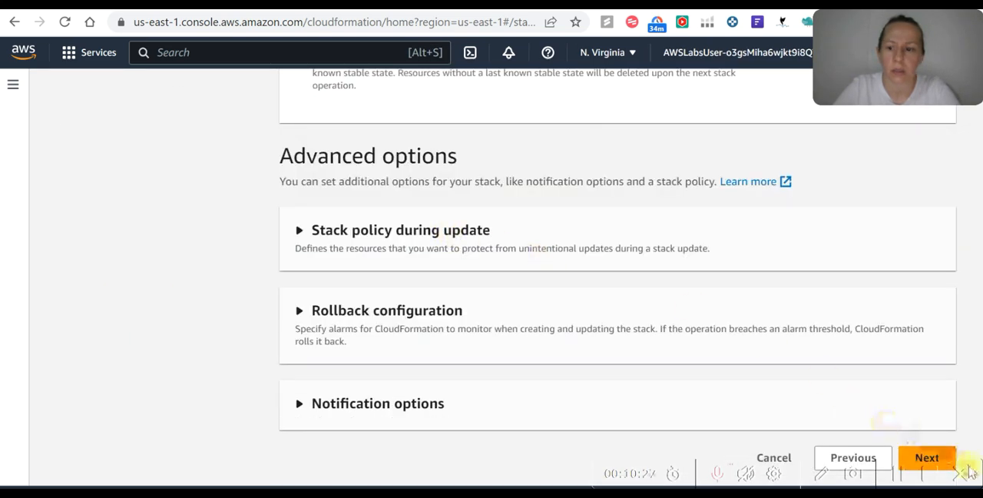
pyautogui.click(927, 458)
pyautogui.scroll(-12, 439, 278)
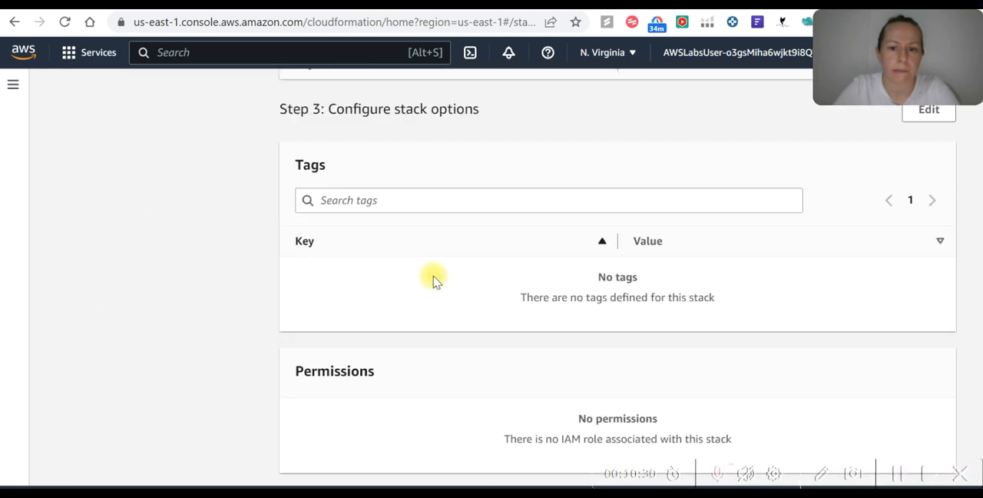
pyautogui.scroll(-10, 436, 277)
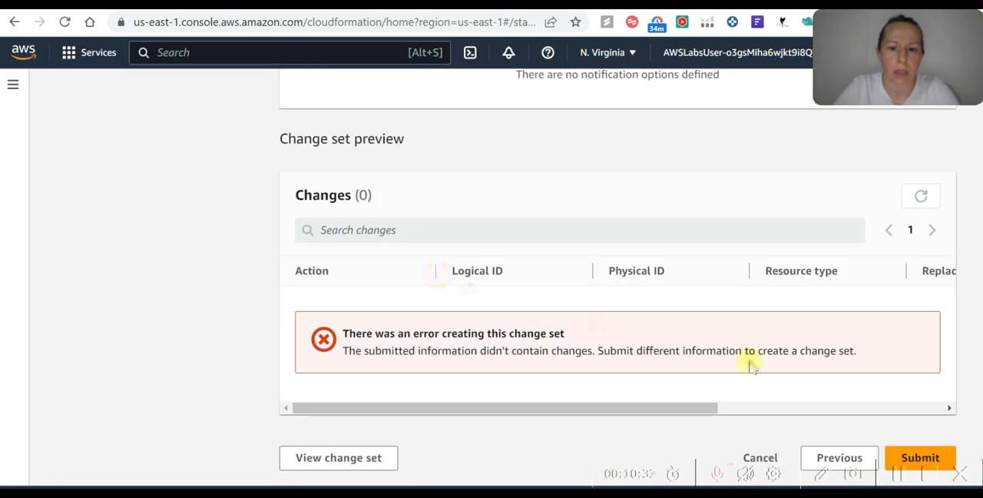
pyautogui.scroll(10, 253, 176)
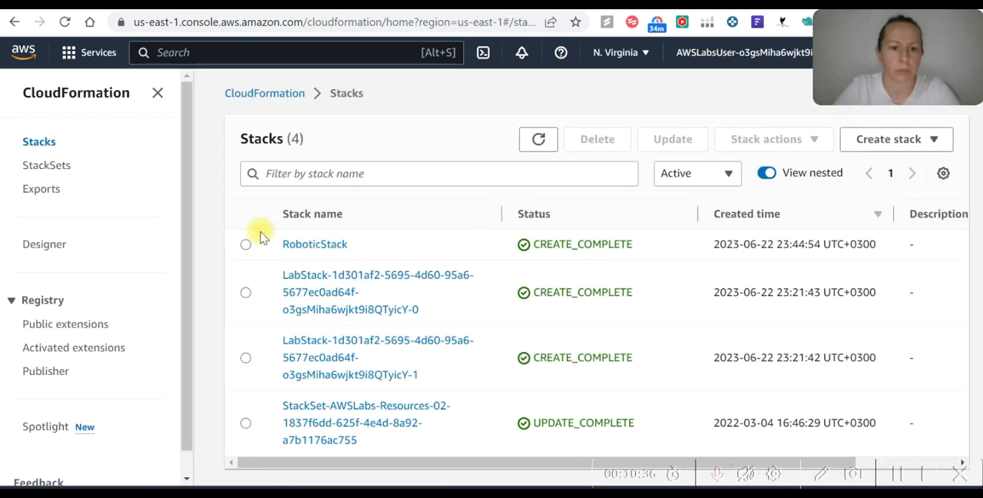
# Start a new update of RoboticStack with the option to edit its template in Designer, and open the template there
pyautogui.click(246, 244)
pyautogui.click(175, 253)
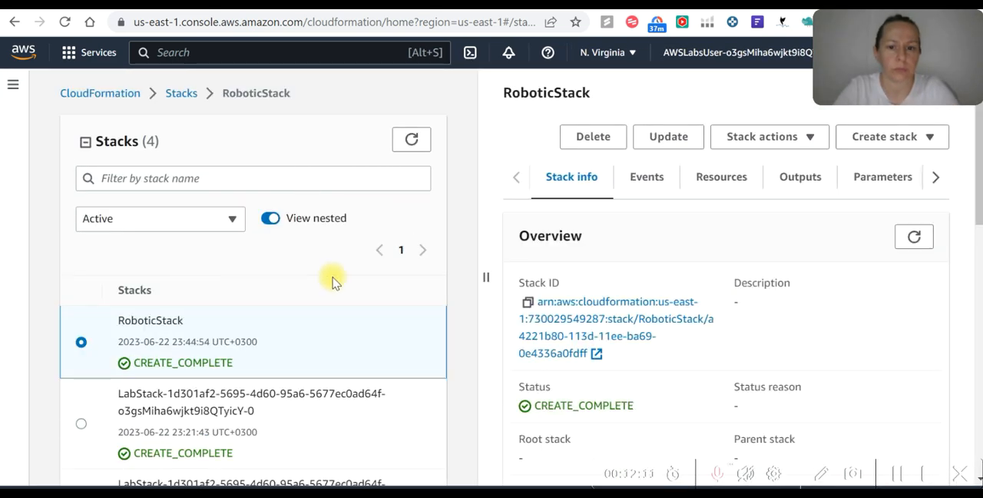
pyautogui.scroll(-3, 226, 307)
pyautogui.scroll(3, 225, 307)
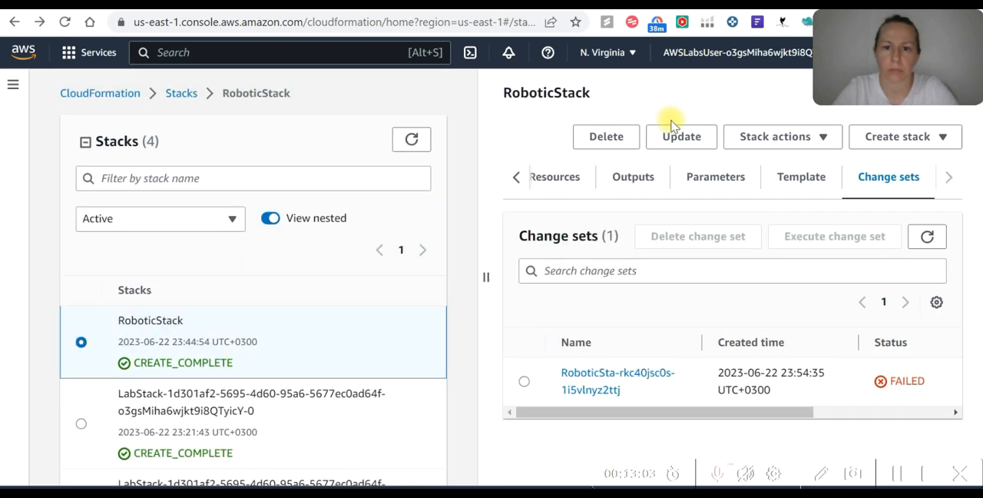
pyautogui.click(686, 137)
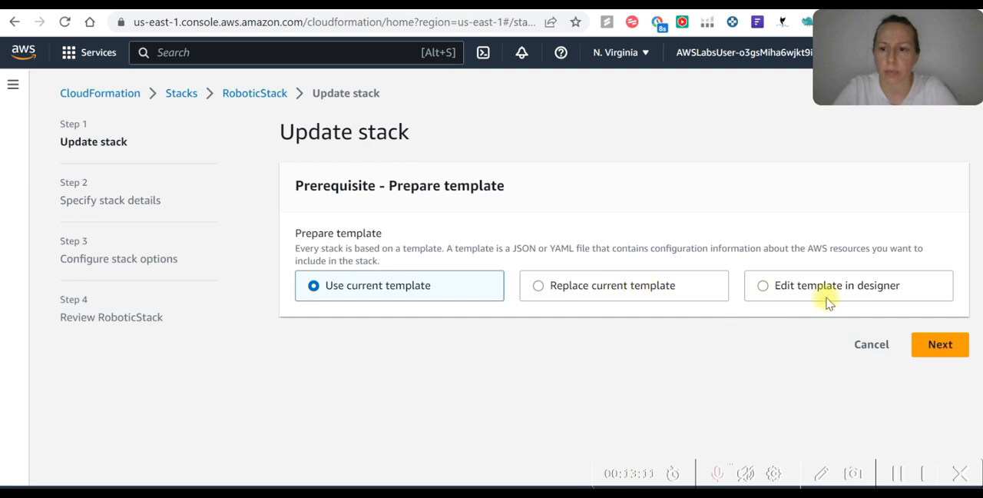
pyautogui.click(764, 287)
pyautogui.scroll(-1, 467, 347)
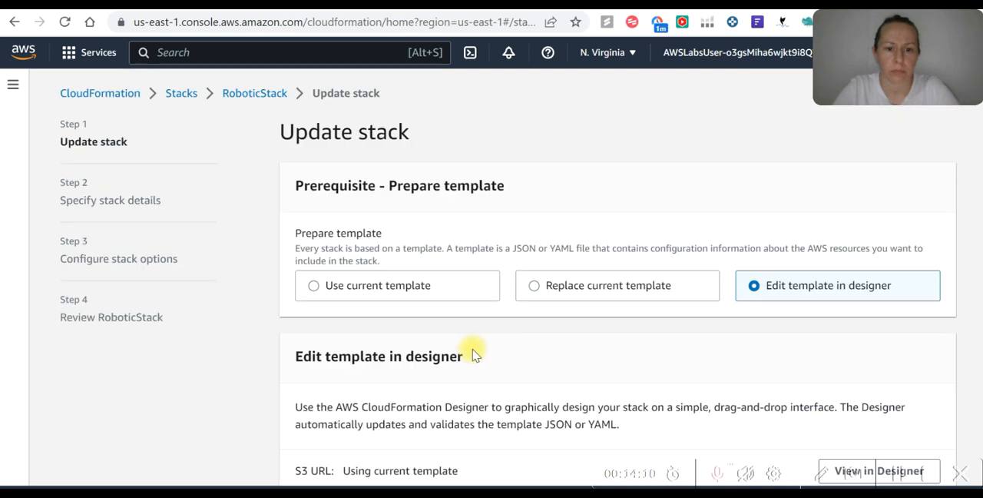
pyautogui.scroll(-1, 465, 355)
pyautogui.click(883, 408)
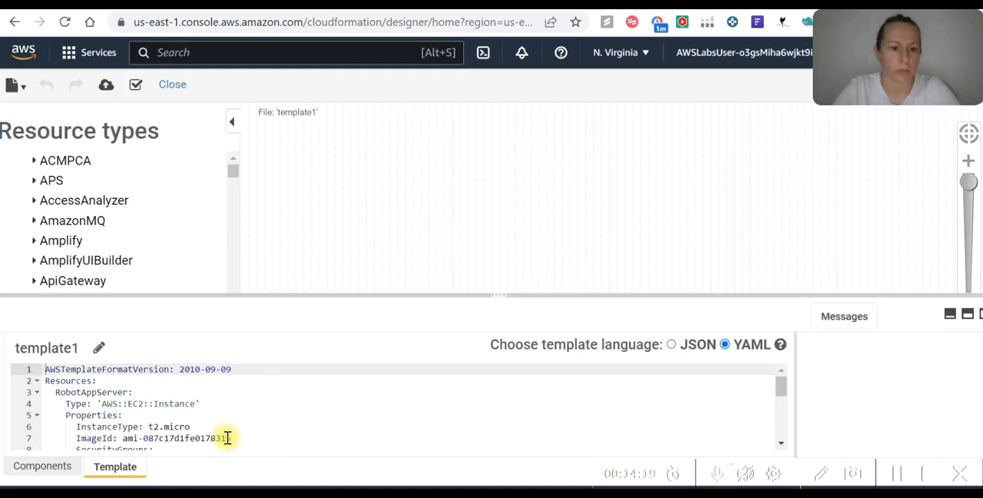
# Look up the t2.small instance type in the AWS::EC2::Instance documentation and return to the template in Designer
pyautogui.scroll(-2, 184, 385)
pyautogui.scroll(2, 185, 386)
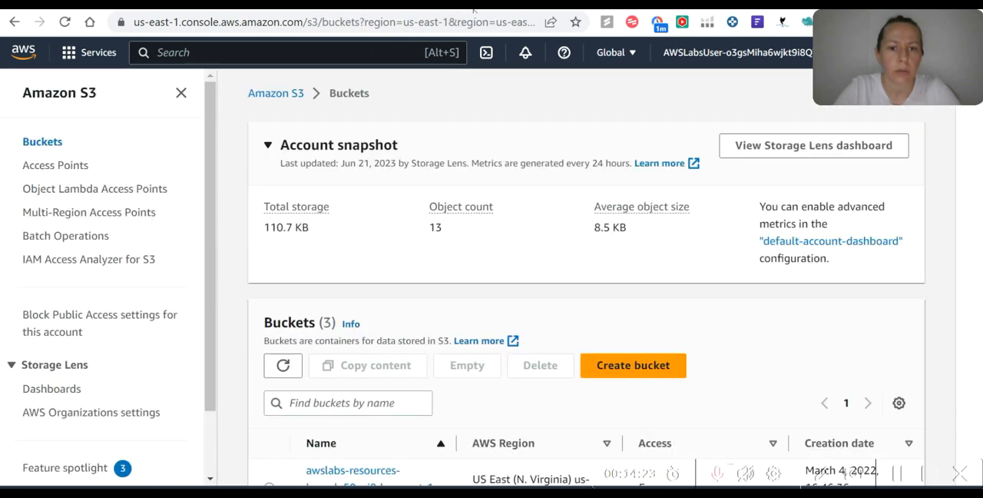
pyautogui.hotkey('ctrl', 'Tab')
pyautogui.hotkey('ctrl', 'Tab')
pyautogui.hotkey('ctrl', 'Tab')
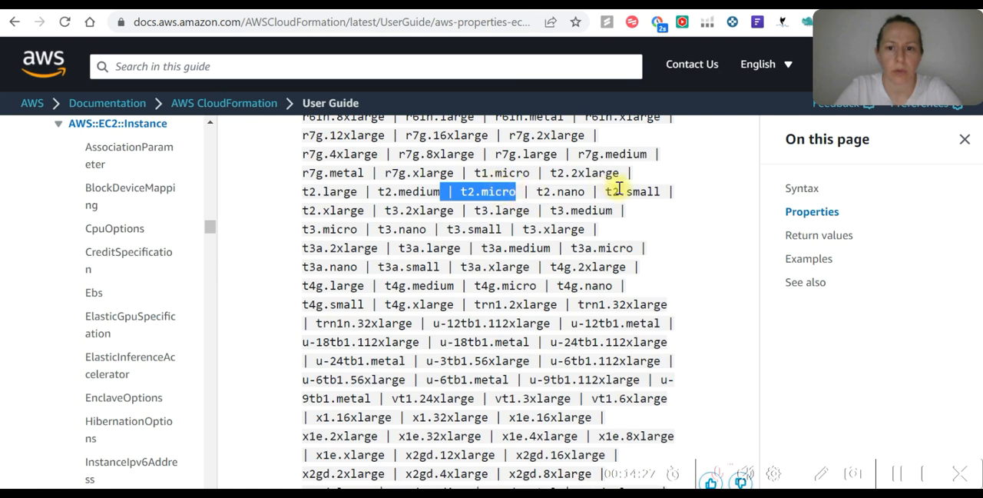
pyautogui.moveTo(658, 191); pyautogui.dragTo(628, 193)
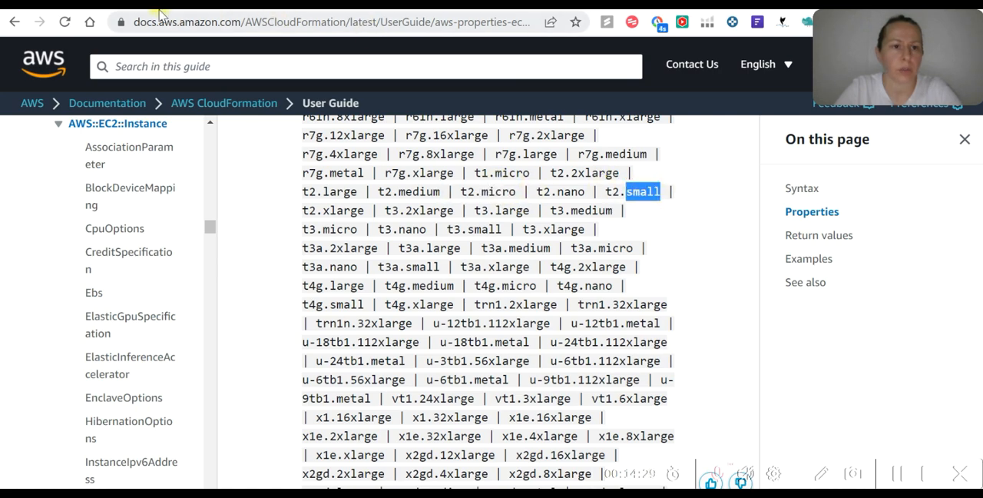
pyautogui.click(141, 8)
pyautogui.hotkey('ctrl', 'Tab')
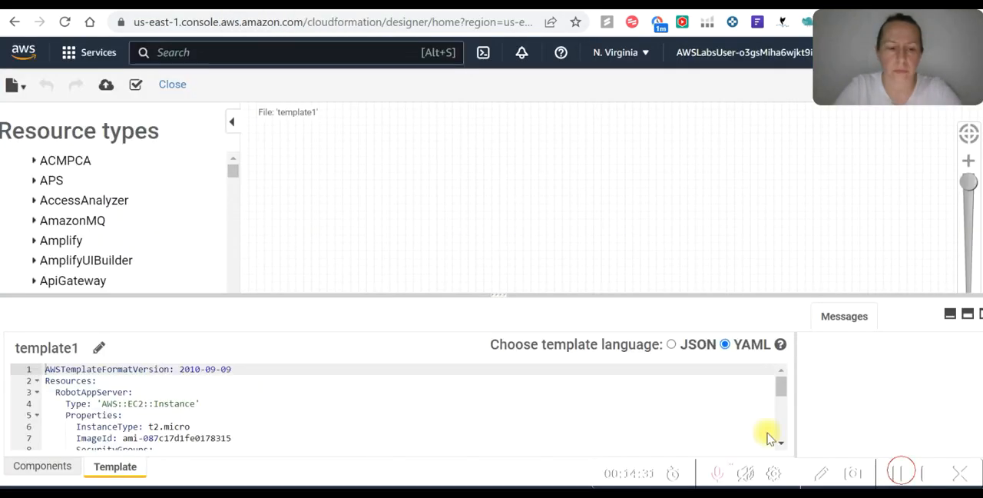
# Set the RobotAppServer's InstanceType to t2.small in the YAML template and refresh the Designer diagram
pyautogui.scroll(-1, 154, 277)
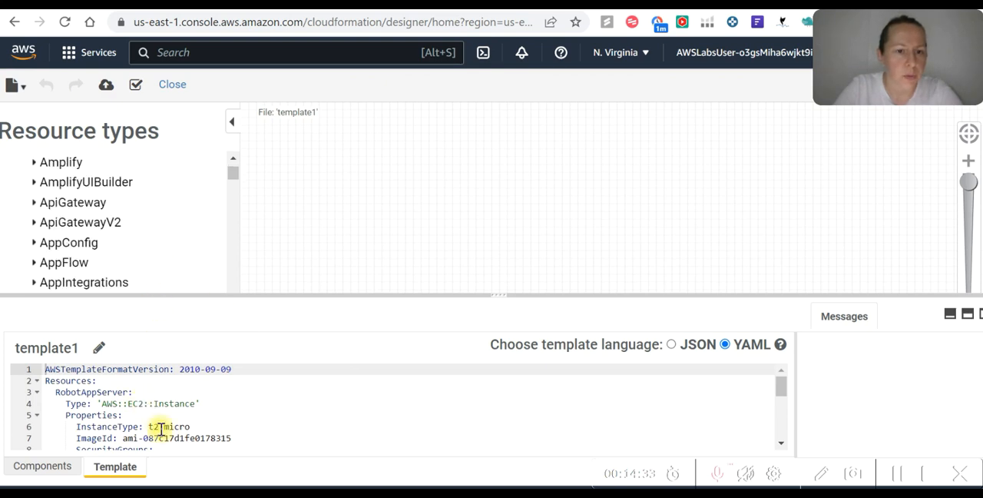
pyautogui.click(40, 466)
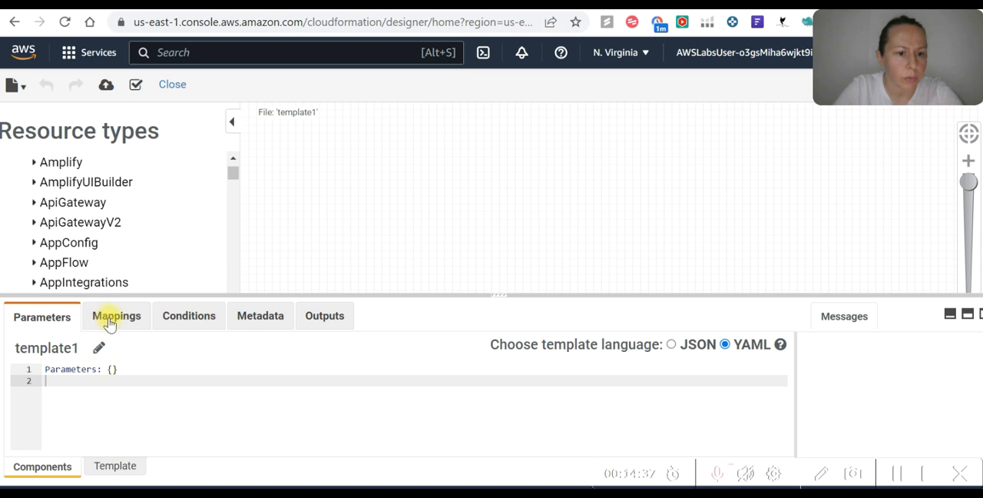
pyautogui.click(117, 467)
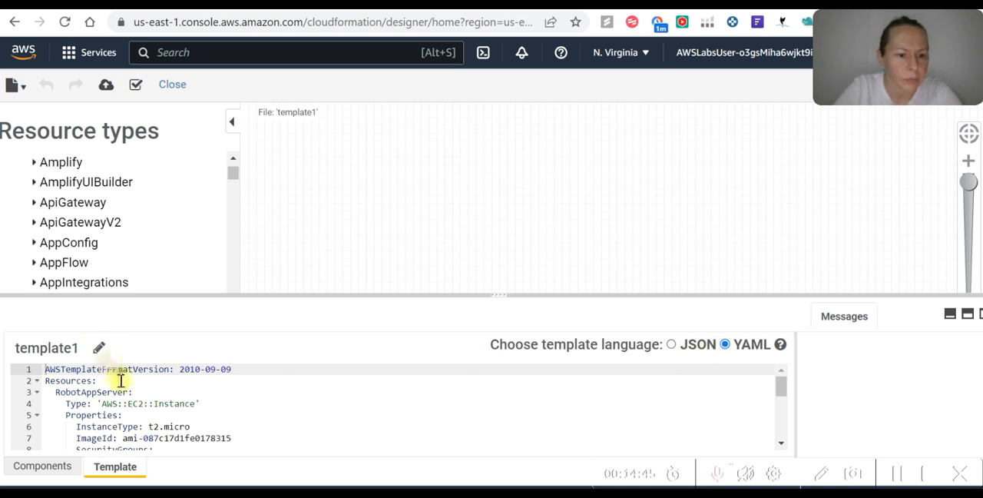
pyautogui.click(190, 426)
pyautogui.press('BackSpace')
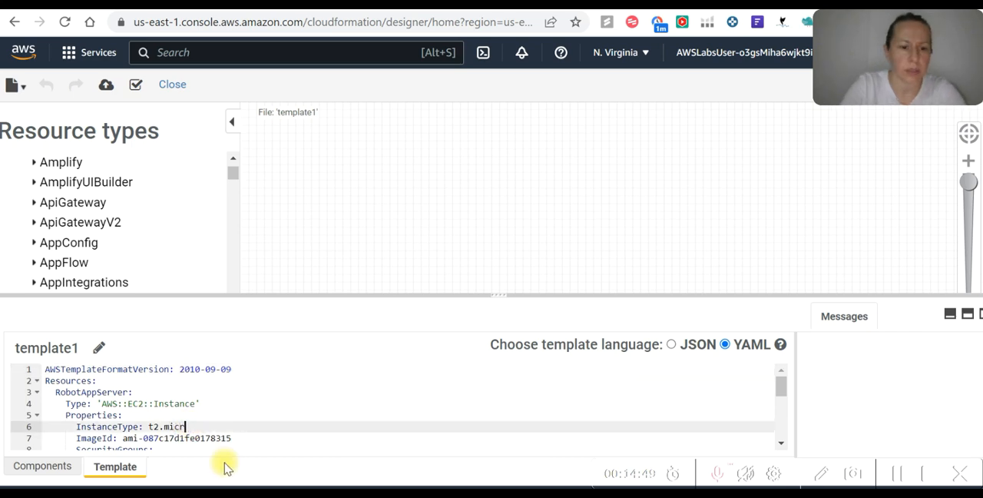
pyautogui.press('BackSpace')
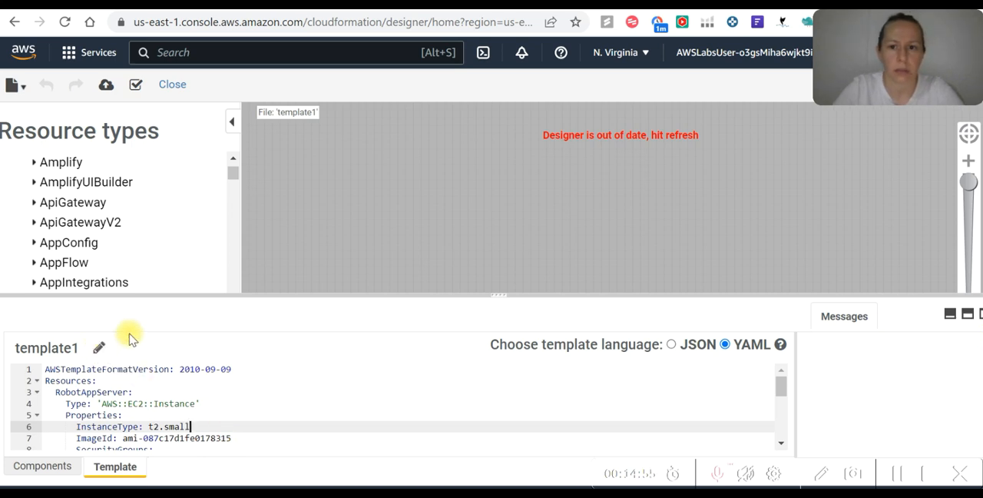
pyautogui.click(238, 434)
pyautogui.click(951, 86)
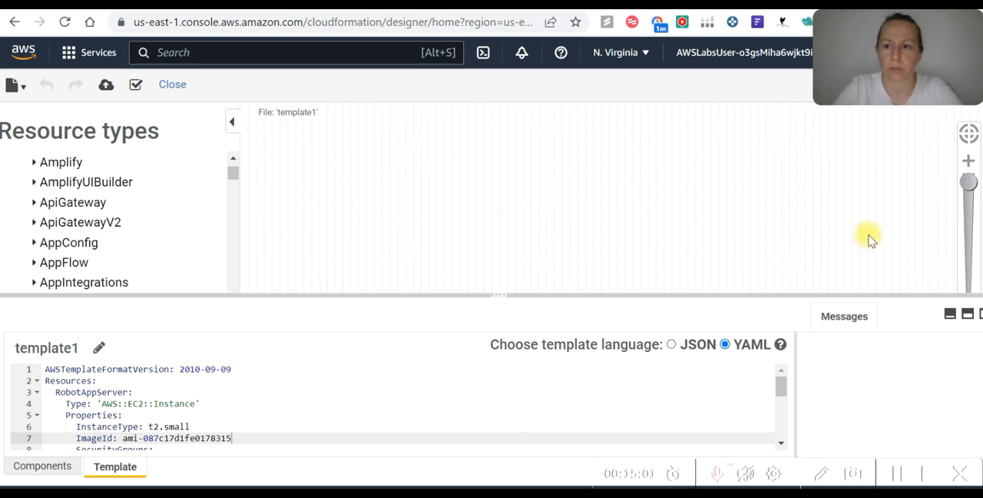
# Add a line break after the RobotS3Bucket's DeletionPolicy in the template and fit the resource diagram to the canvas
pyautogui.moveTo(969, 178); pyautogui.dragTo(969, 246)
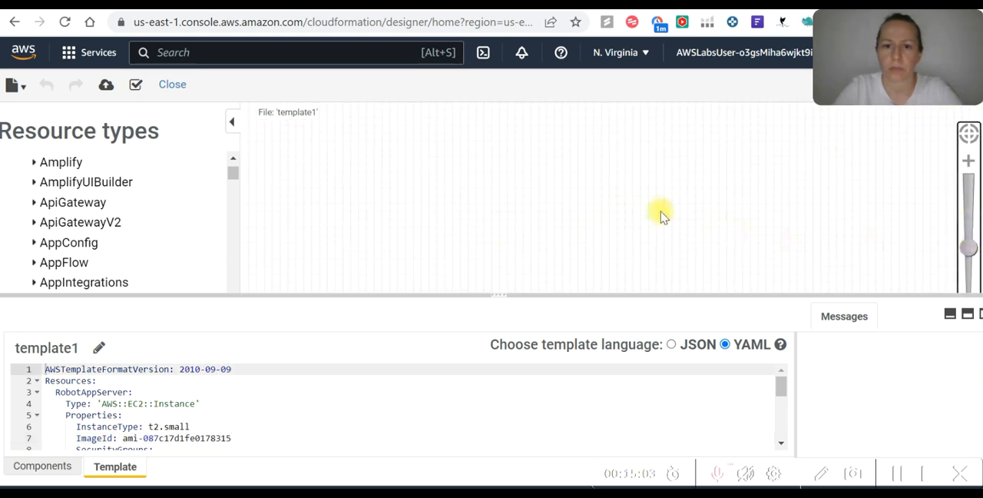
pyautogui.click(585, 232)
pyautogui.scroll(-3, 292, 399)
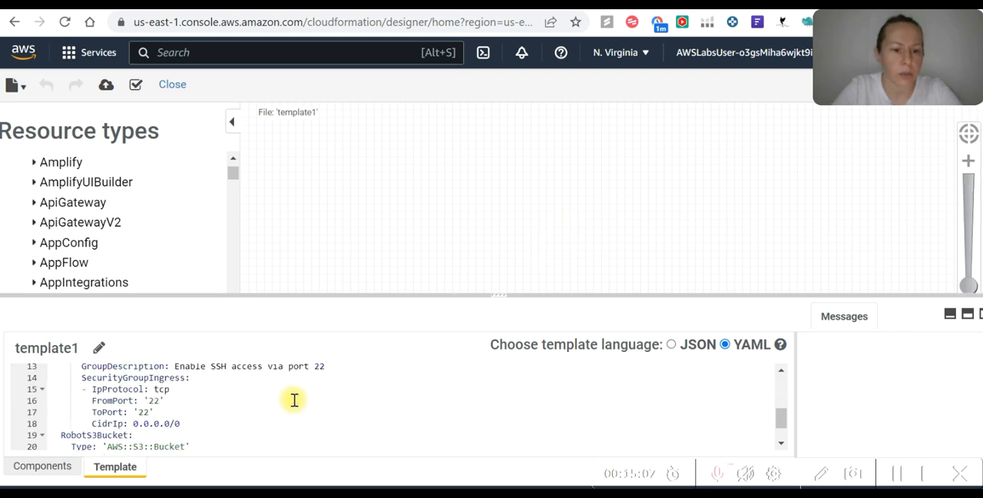
pyautogui.click(217, 421)
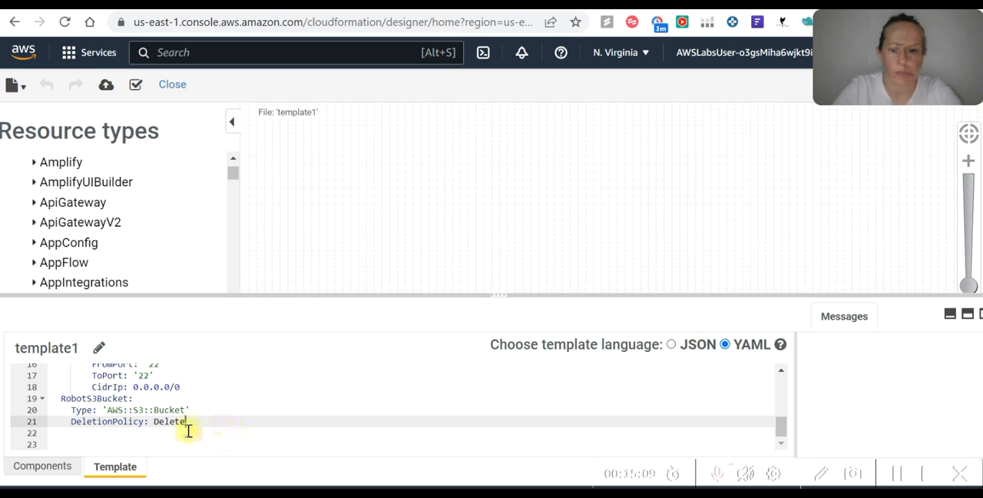
pyautogui.press('Return')
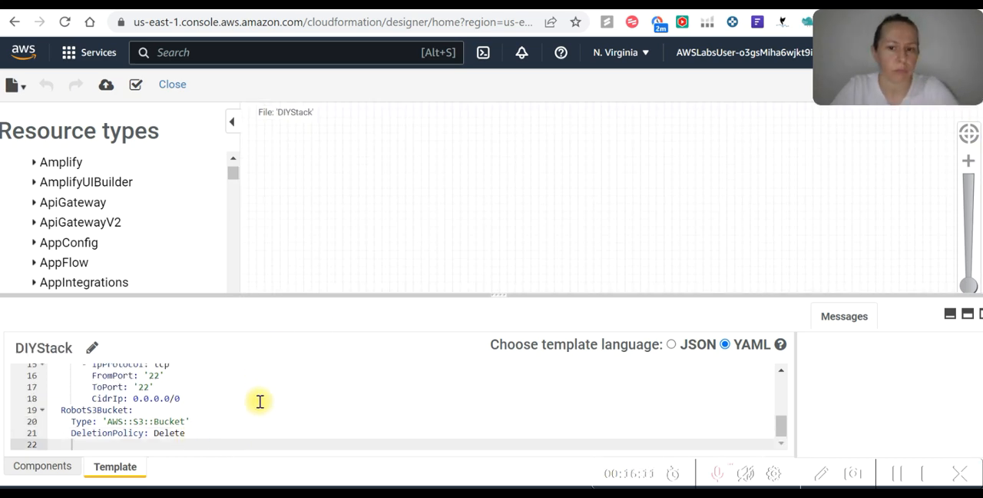
pyautogui.scroll(-1, 953, 223)
pyautogui.scroll(2, 952, 209)
pyautogui.click(969, 134)
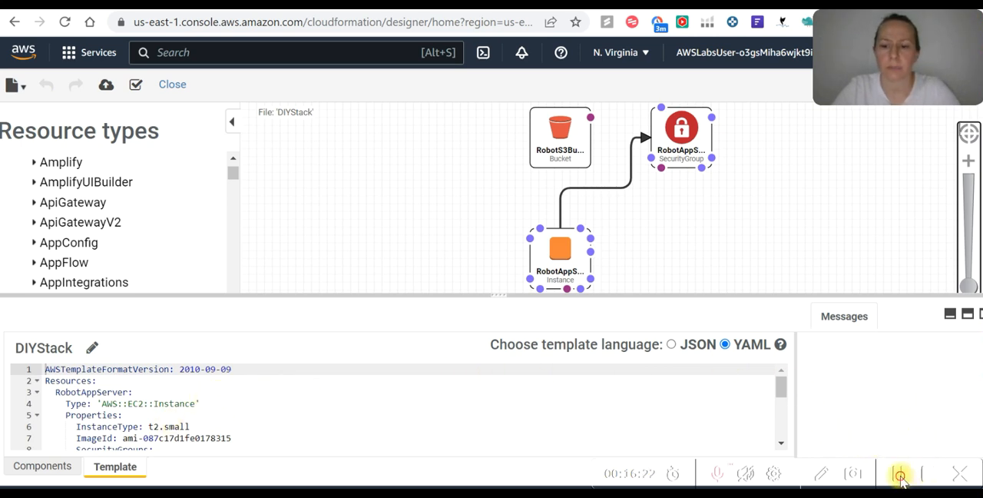
# Save the edited template as a local file named DIYStack
pyautogui.click(14, 86)
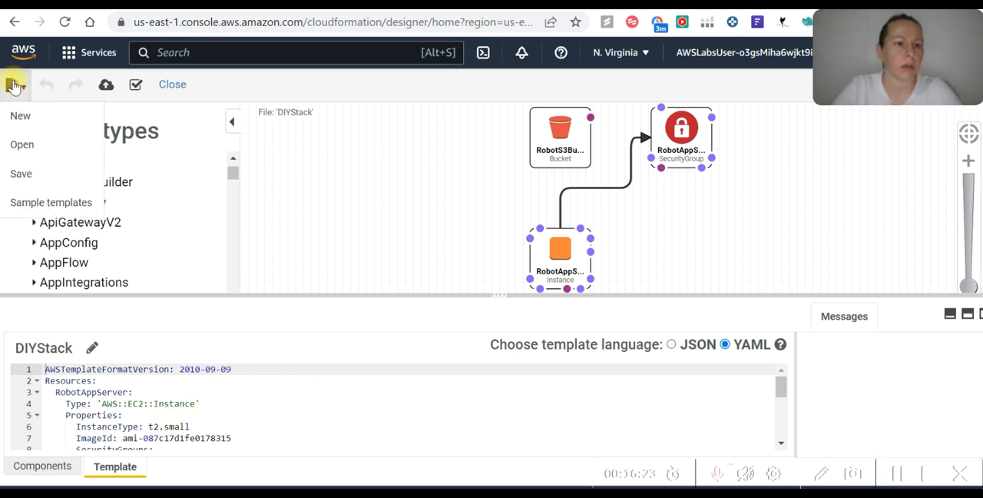
pyautogui.click(21, 172)
pyautogui.click(449, 148)
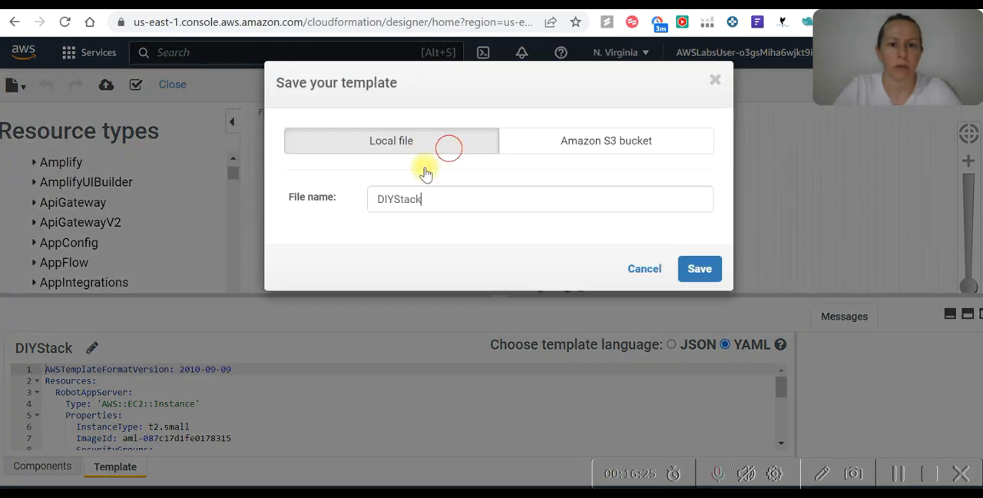
pyautogui.doubleClick(454, 202)
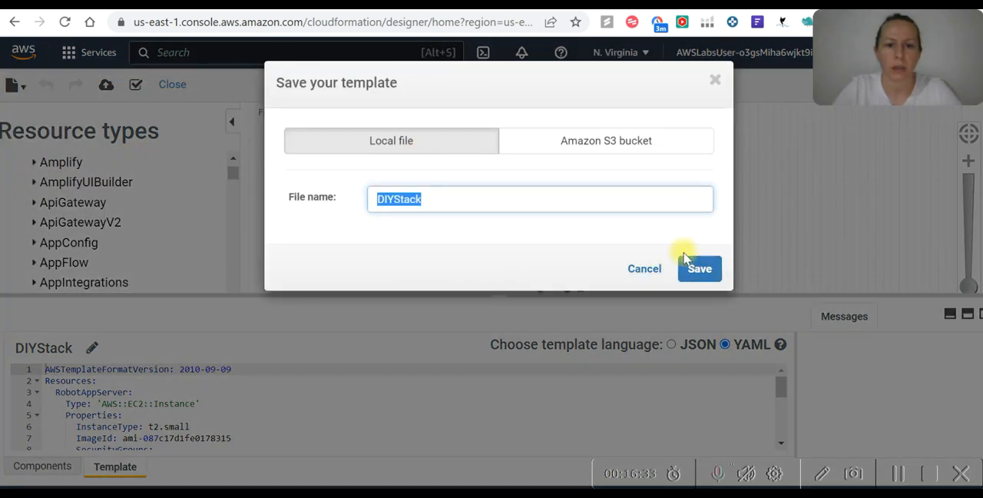
pyautogui.click(699, 267)
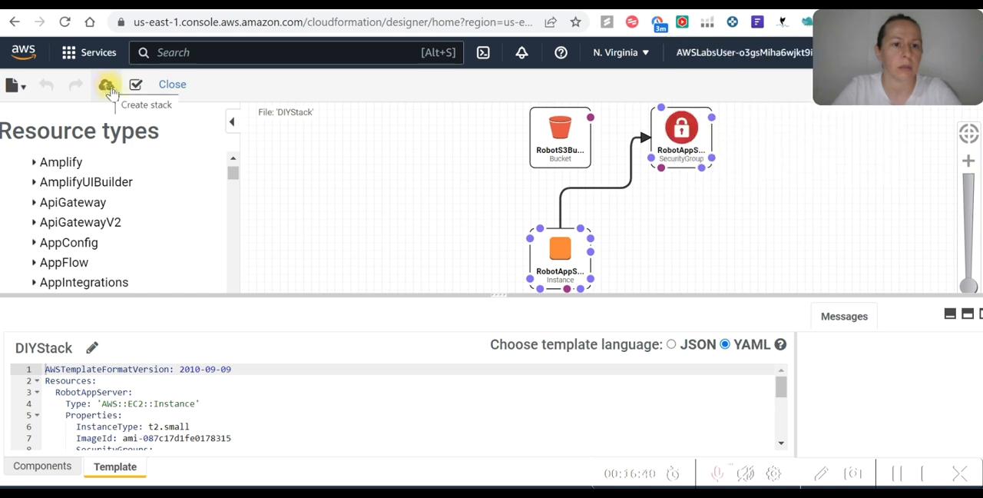
# Try to update RoboticStack from Designer by choosing its current template, keeping the default stack options and submitting
pyautogui.click(107, 85)
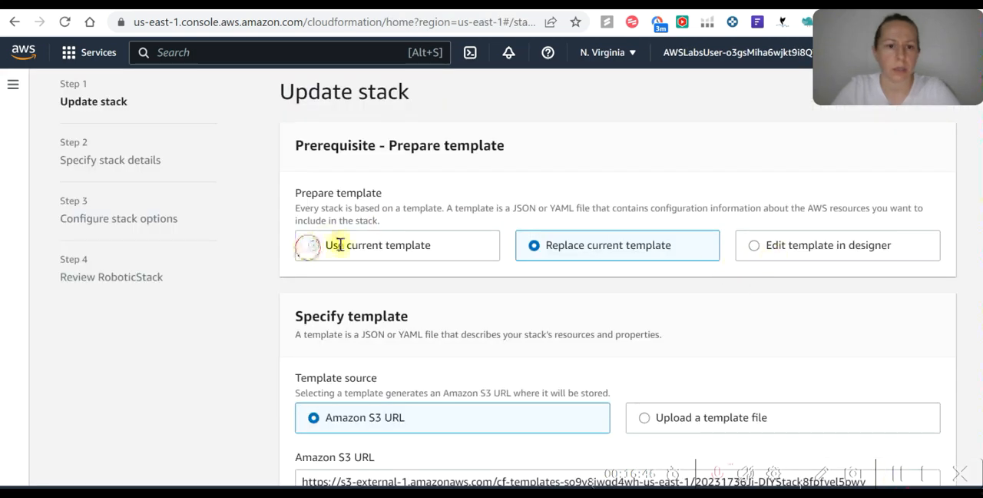
pyautogui.click(340, 244)
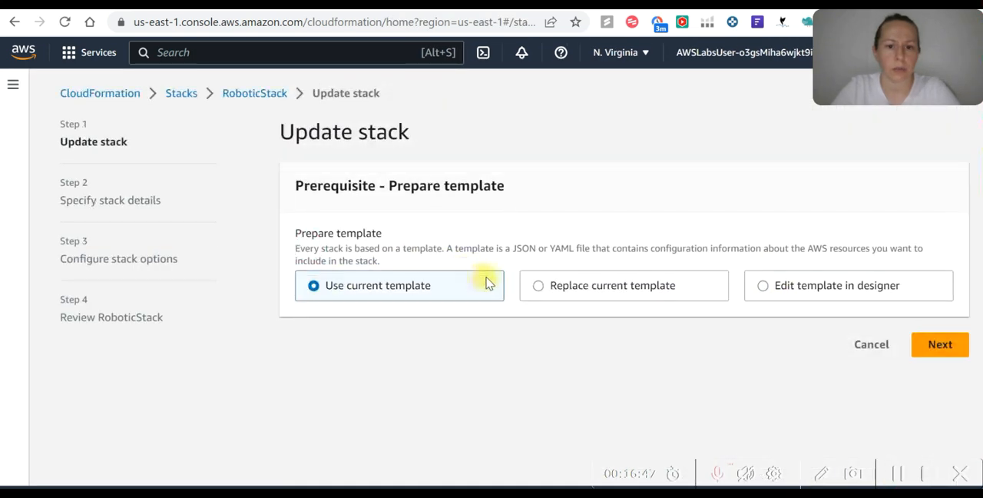
pyautogui.click(942, 345)
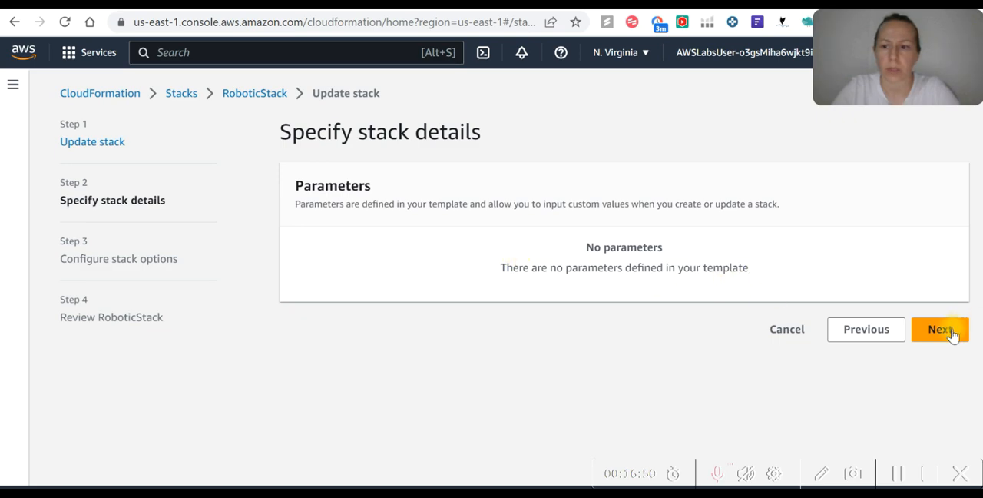
pyautogui.click(952, 333)
pyautogui.scroll(-6, 415, 285)
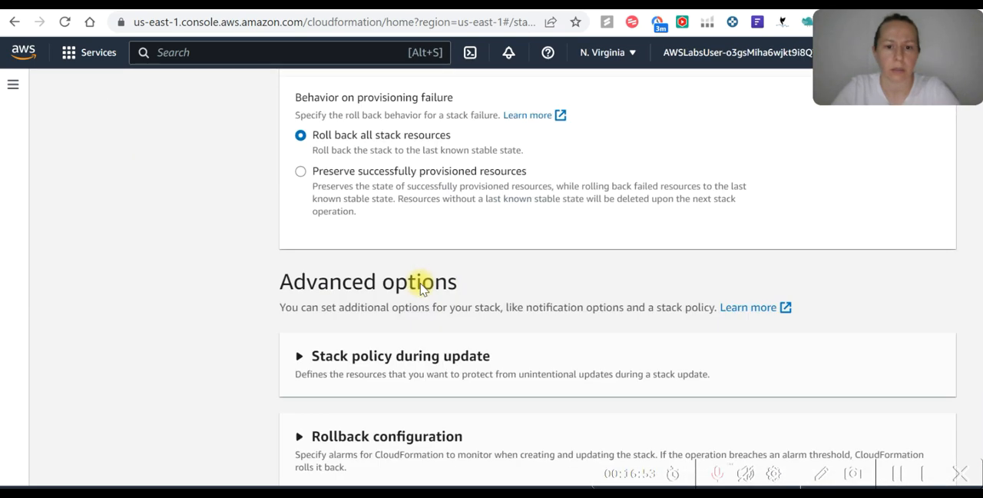
pyautogui.scroll(2, 417, 276)
pyautogui.scroll(-4, 338, 242)
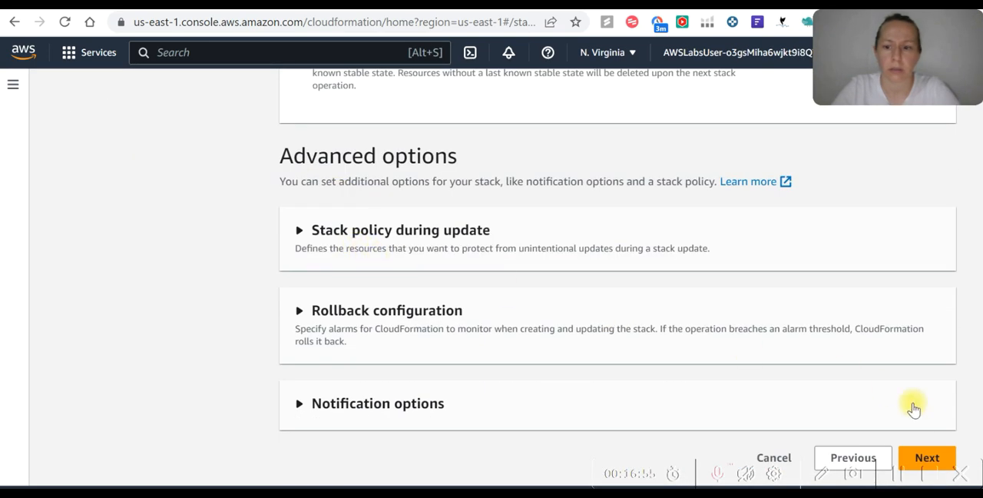
pyautogui.click(939, 458)
pyautogui.scroll(-15, 530, 300)
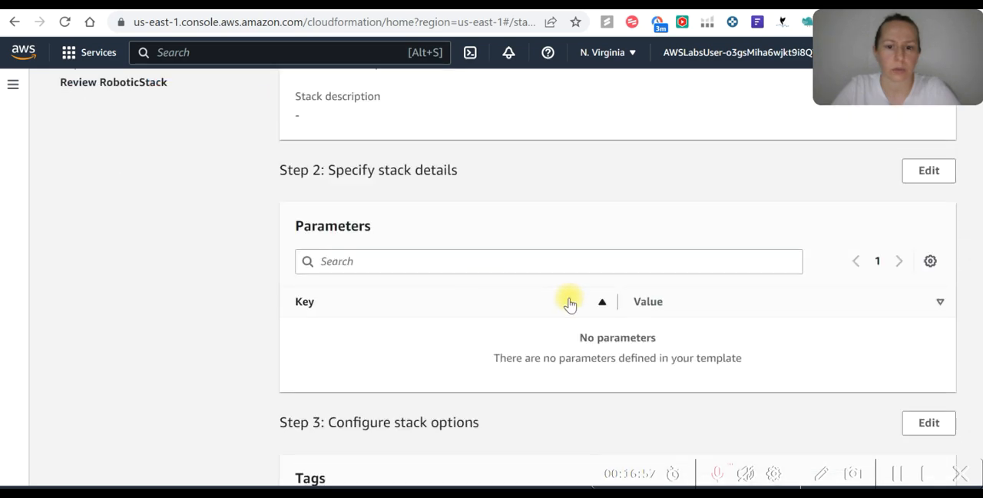
pyautogui.click(931, 455)
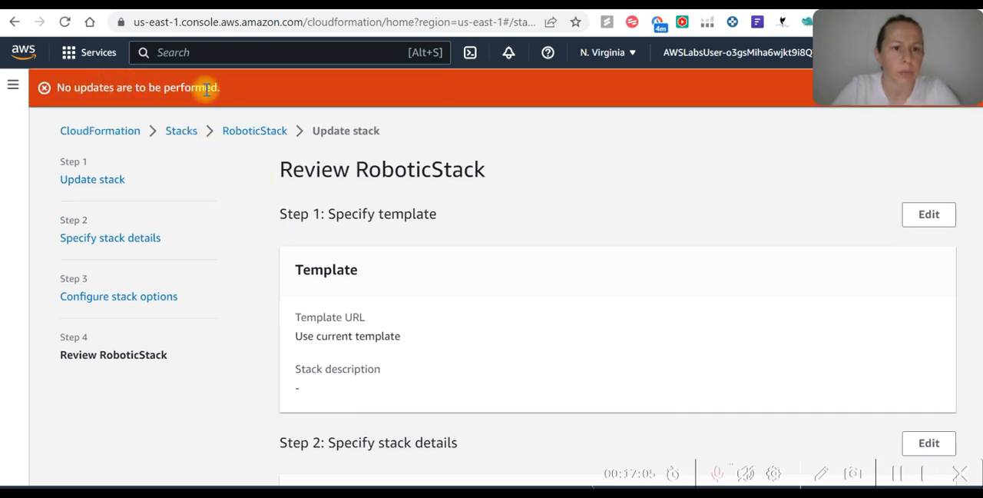
# Check the change set preview, go back through the update pages to the template choice and cancel the RoboticStack update
pyautogui.scroll(-15, 686, 248)
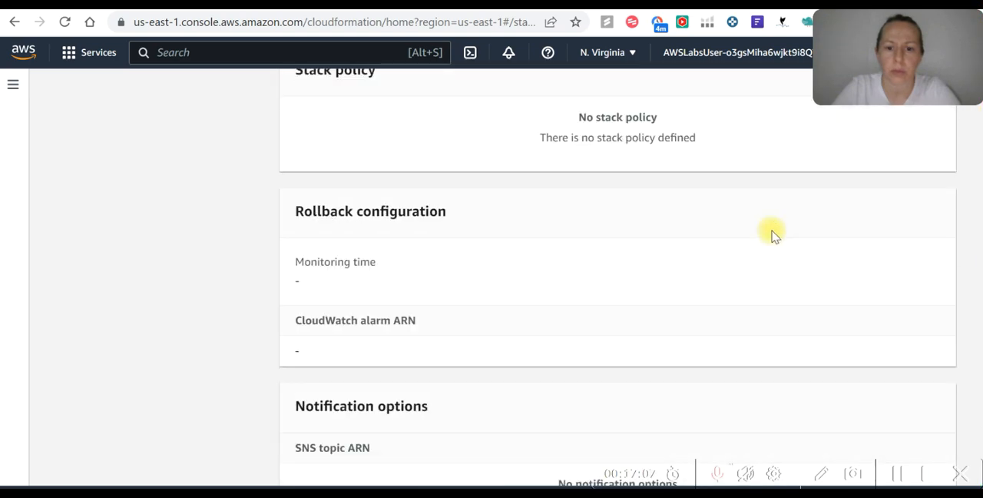
pyautogui.scroll(-5, 774, 235)
pyautogui.scroll(-1, 774, 240)
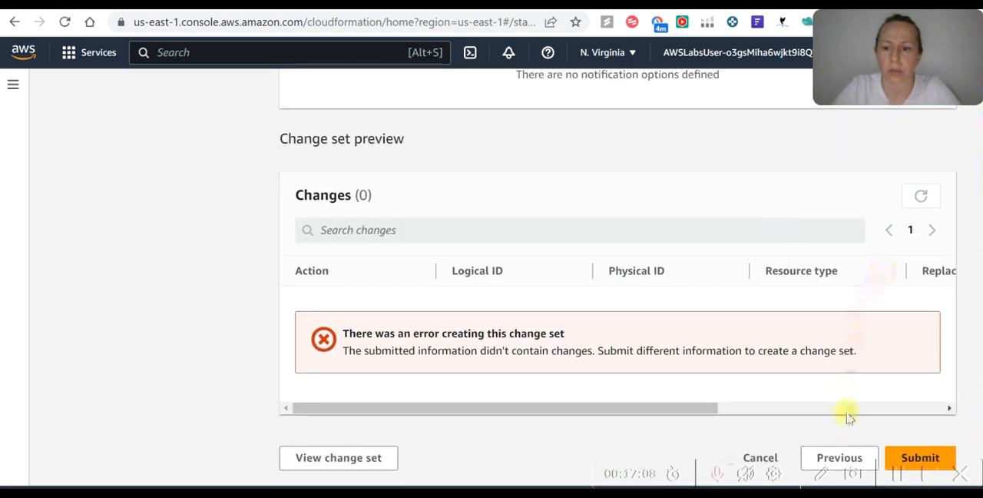
pyautogui.click(845, 457)
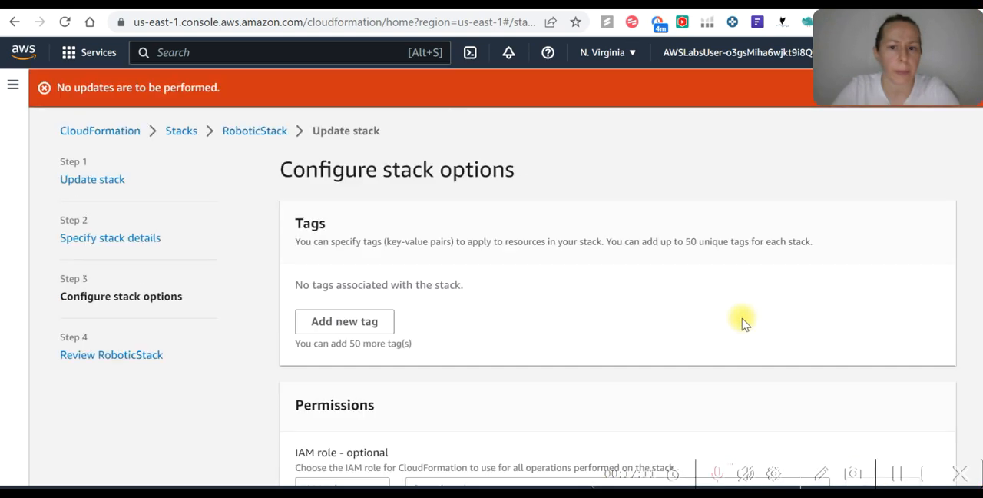
pyautogui.scroll(-10, 760, 338)
pyautogui.click(851, 457)
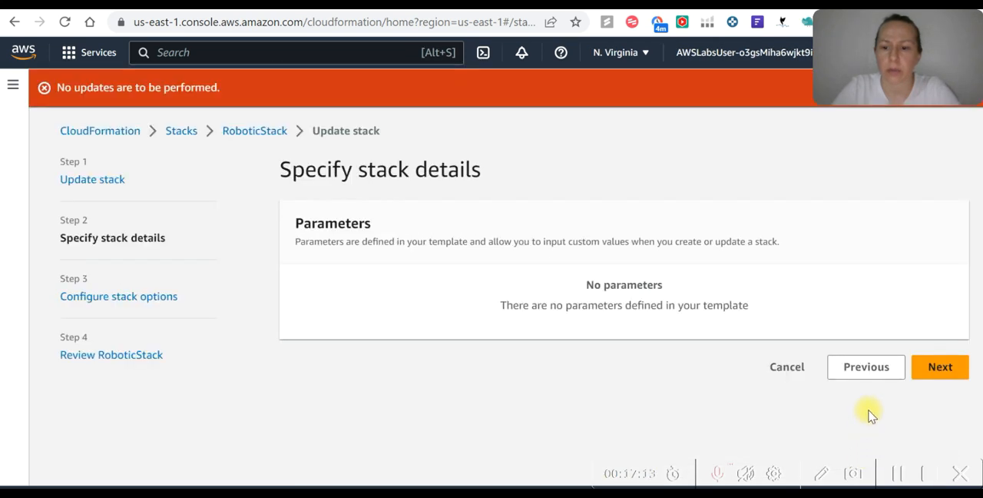
pyautogui.click(870, 373)
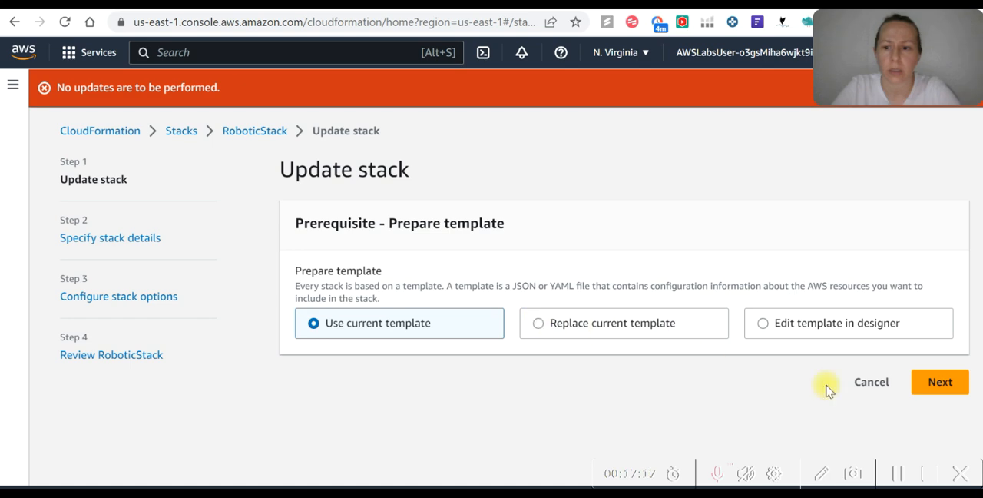
pyautogui.click(871, 381)
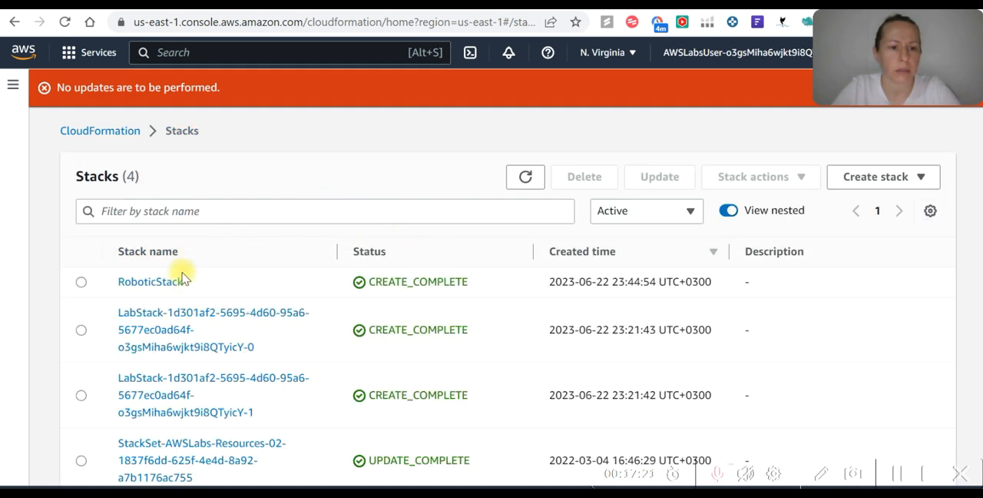
# Start a new update of RoboticStack and open its current template for editing in Designer
pyautogui.click(80, 282)
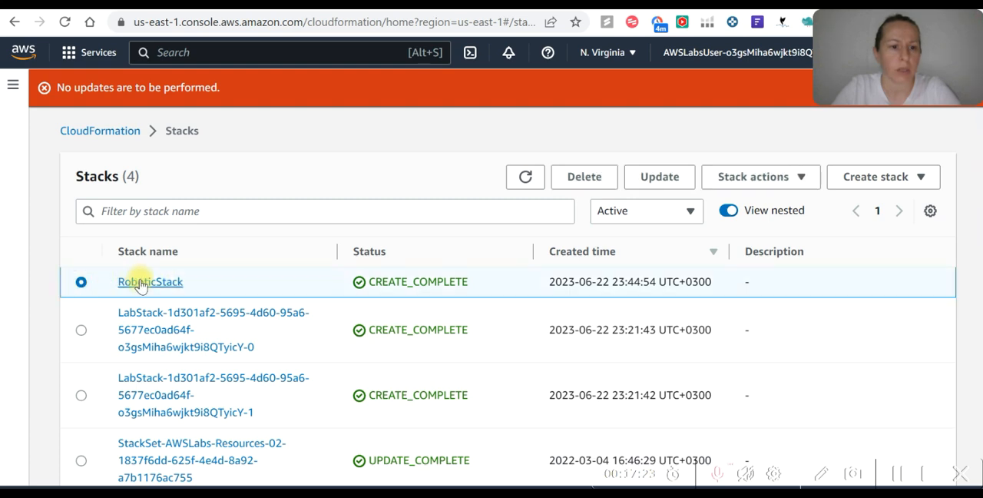
pyautogui.click(679, 185)
pyautogui.click(766, 324)
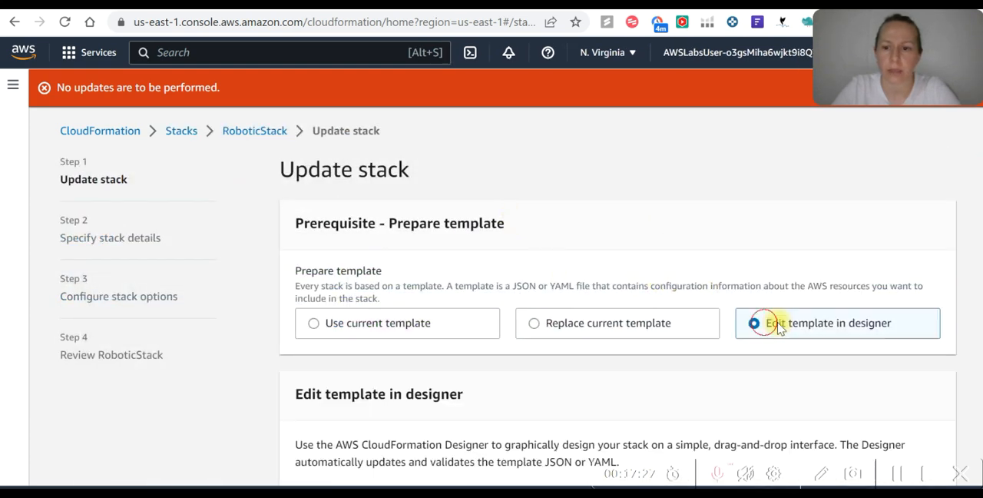
pyautogui.scroll(-2, 840, 299)
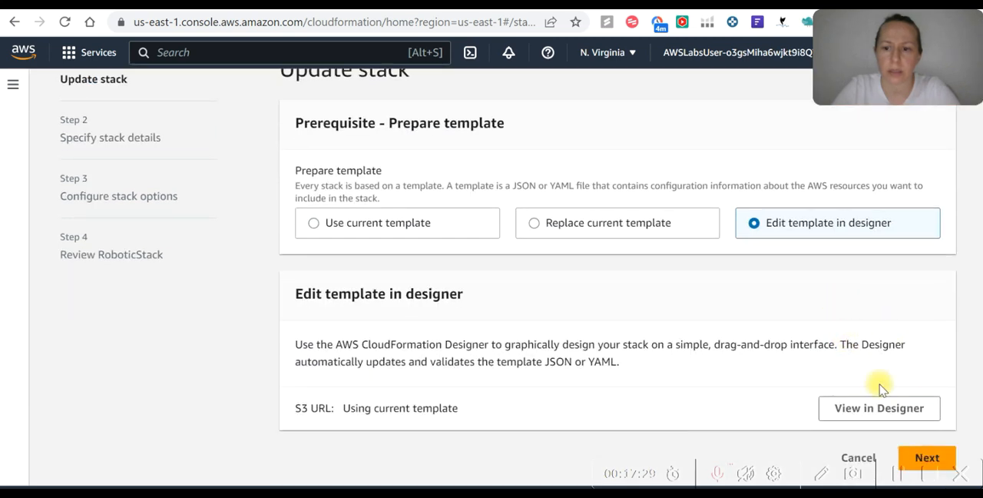
pyautogui.click(910, 409)
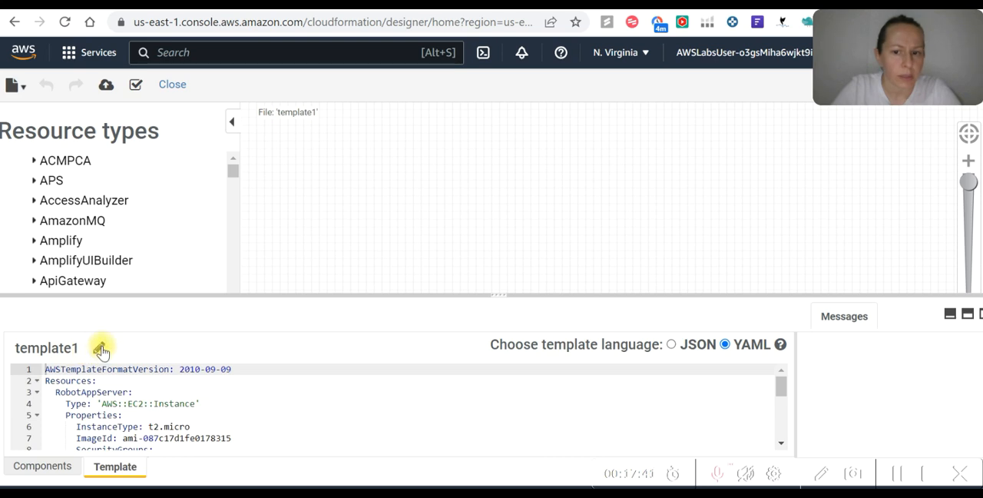
# Set the RobotAppServer's InstanceType to t2.small in RoboticStack's YAML template and refresh the resource diagram
pyautogui.click(196, 425)
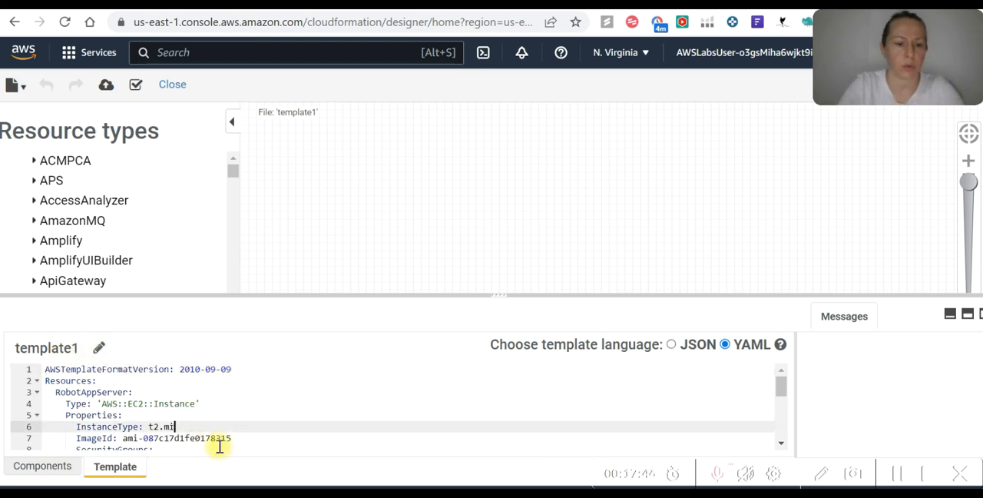
pyautogui.press('BackSpace')
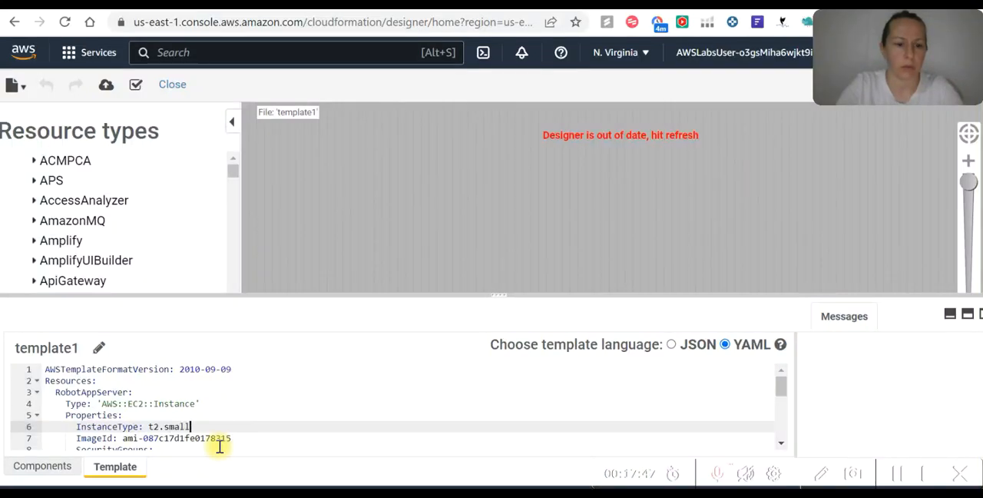
pyautogui.click(966, 136)
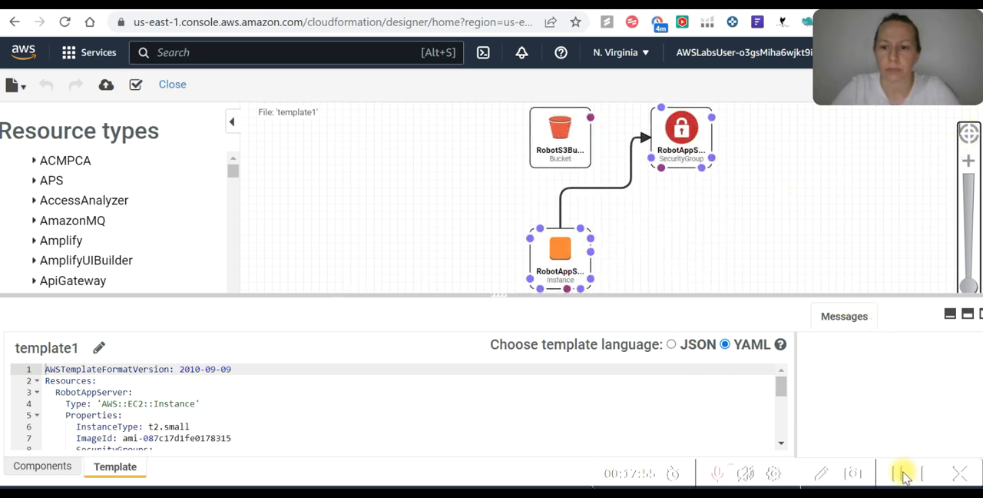
pyautogui.click(905, 475)
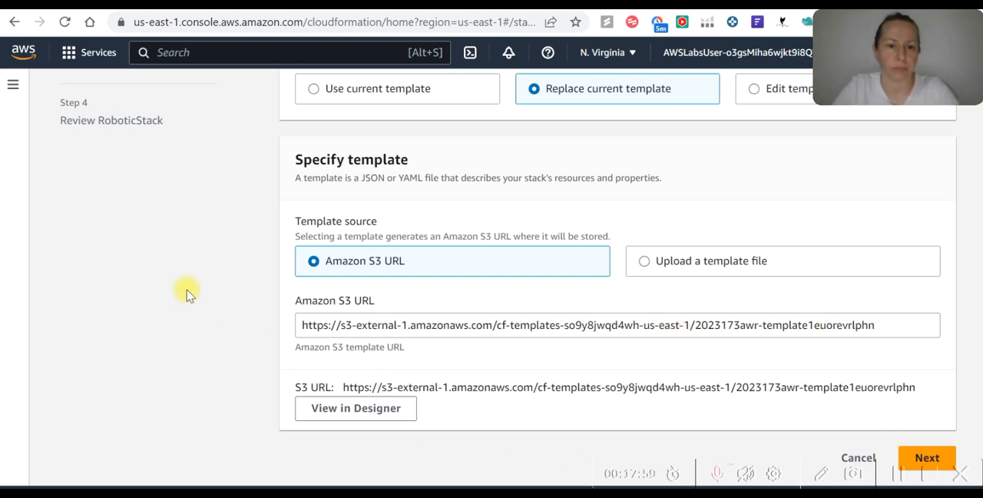
# Switch to Cloud Quest to check the practice instructions on the template's Amazon S3 URL, and return to the stack update
pyautogui.hotkey('alt', 'Tab')
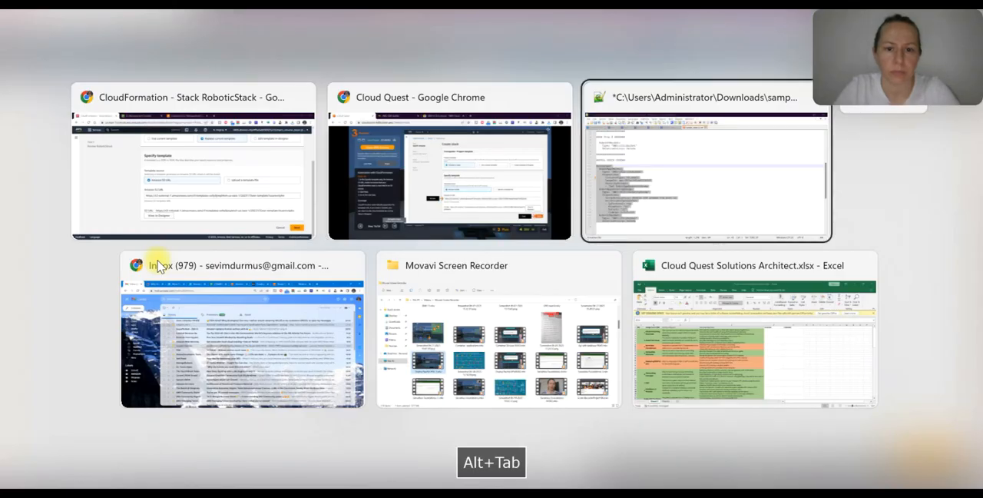
pyautogui.click(413, 148)
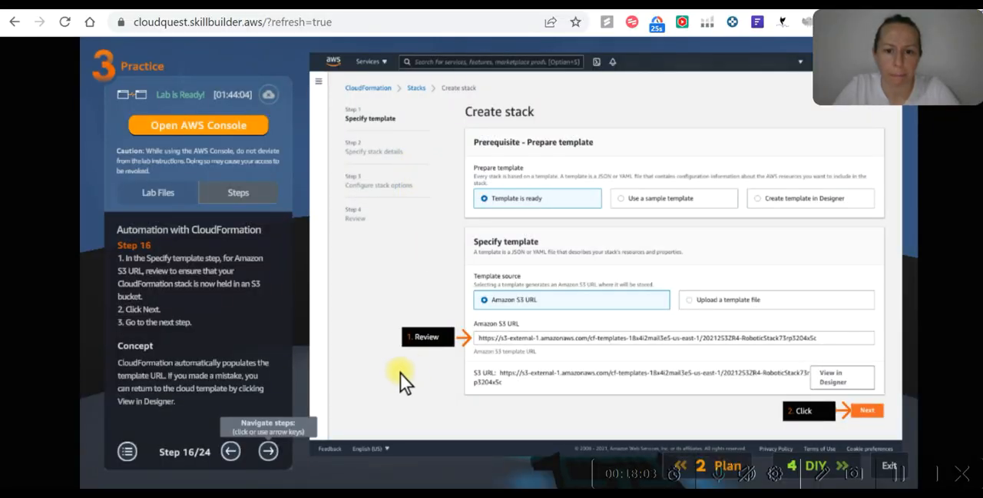
pyautogui.hotkey('alt', 'Tab')
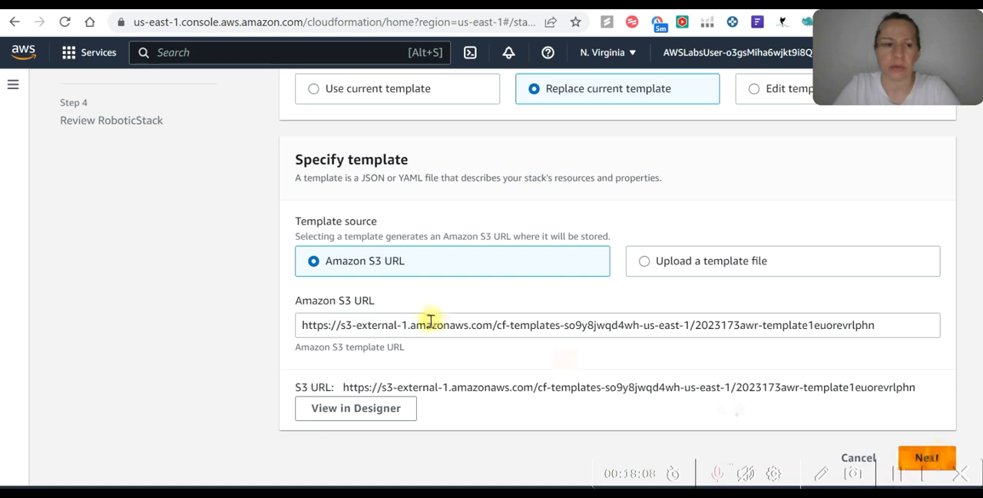
# Submit the RoboticStack update with the replacement template from its Amazon S3 URL, keeping the default stack options
pyautogui.click(925, 458)
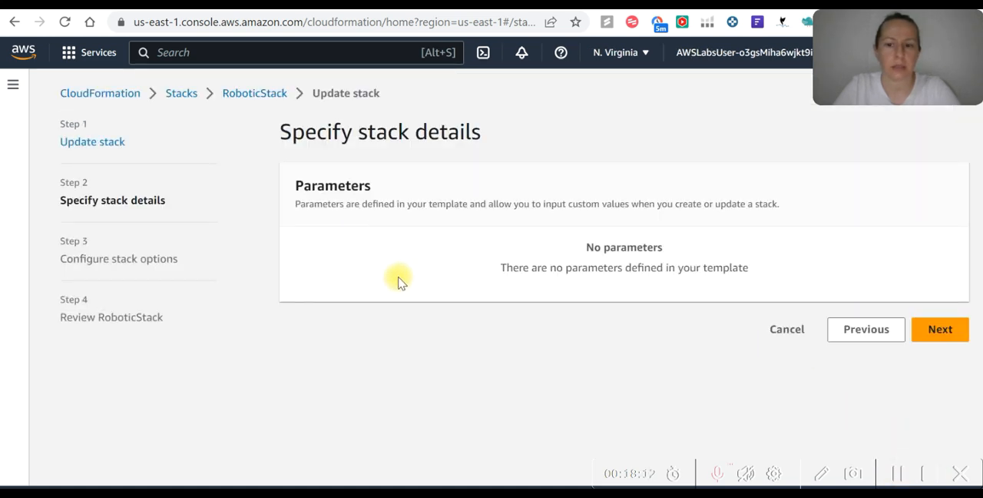
pyautogui.click(942, 330)
pyautogui.scroll(-2, 721, 273)
pyautogui.scroll(-5, 718, 270)
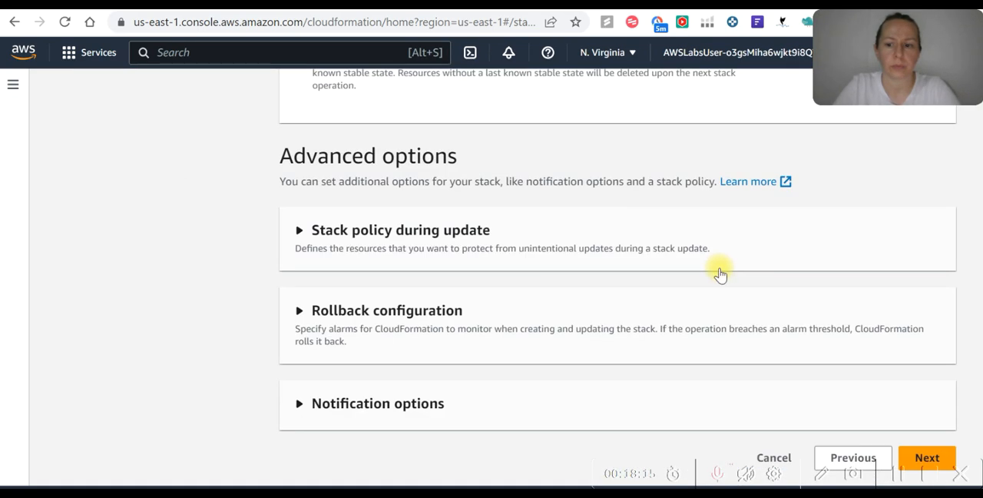
pyautogui.click(929, 456)
pyautogui.scroll(-15, 538, 307)
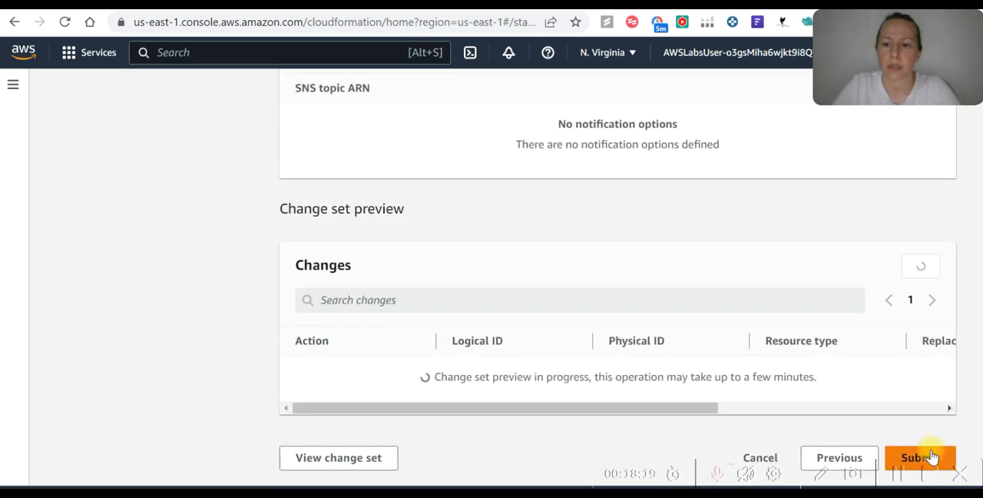
pyautogui.click(930, 457)
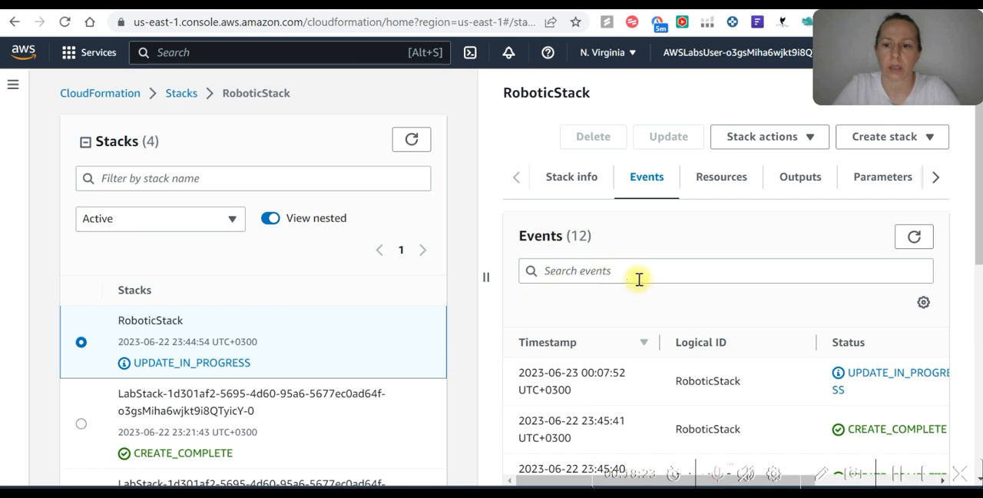
# Check RoboticStack's update events and refresh the list of stacks to see its status
pyautogui.scroll(-1, 645, 288)
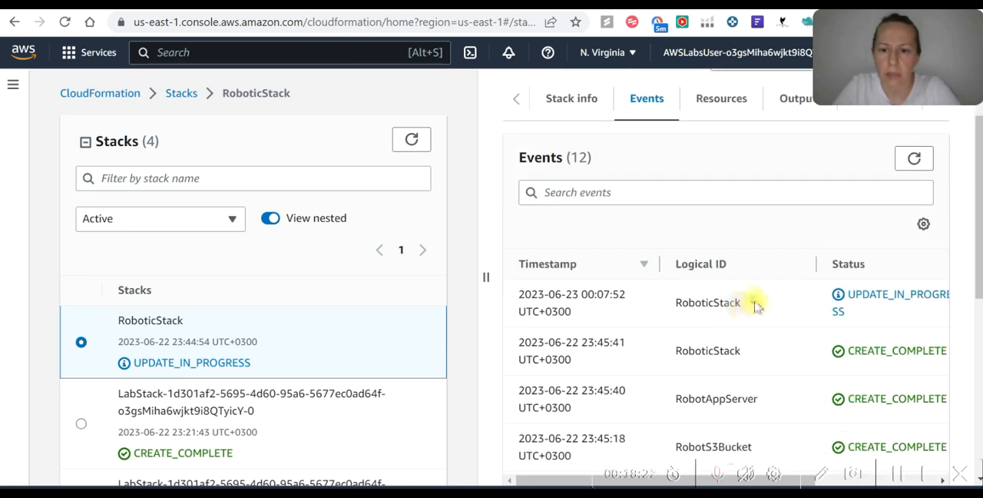
pyautogui.scroll(1, 744, 302)
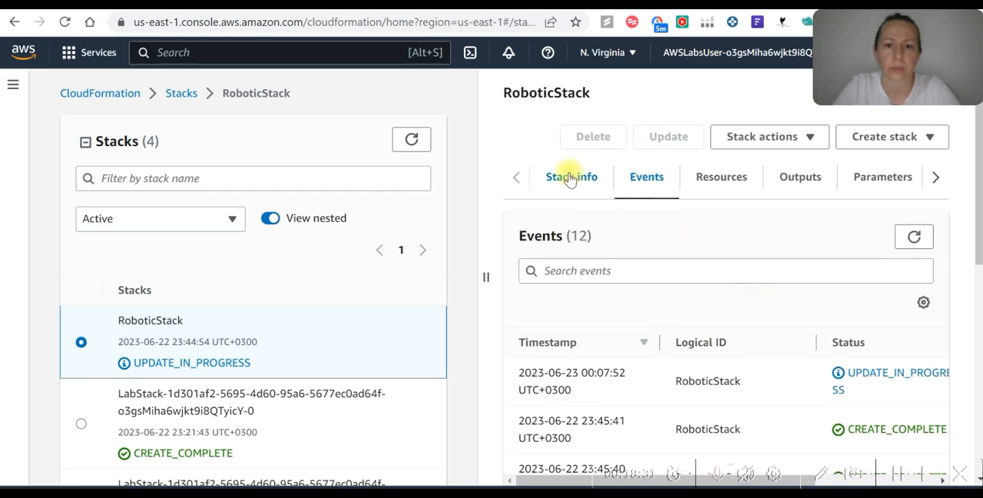
pyautogui.click(176, 94)
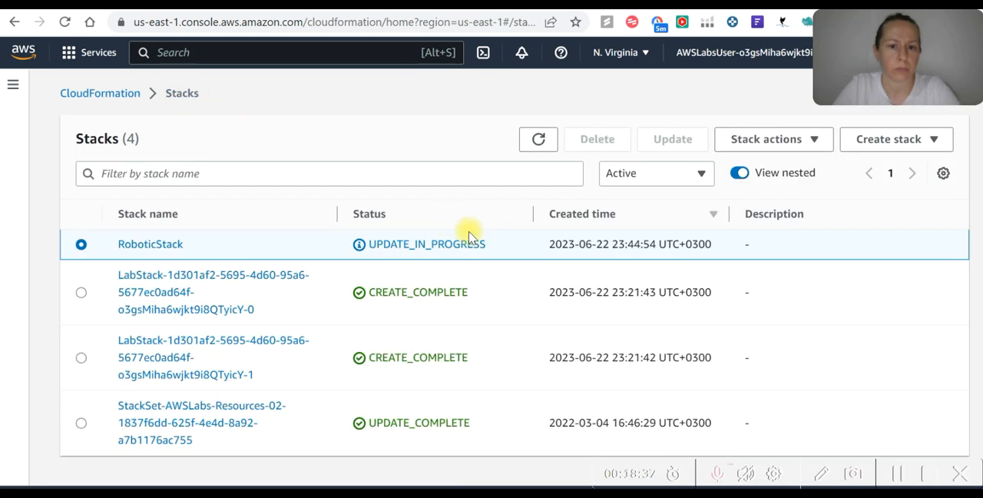
pyautogui.click(540, 137)
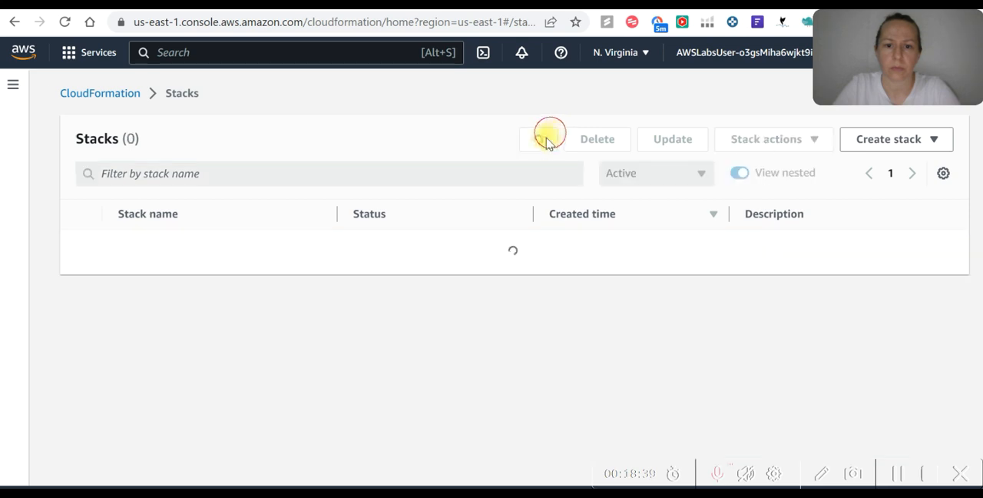
# Copy the stack name RoboticStack into the Stack Name field of Cloud Quest's DIY validation form and validate the solution
pyautogui.moveTo(185, 247); pyautogui.dragTo(126, 248)
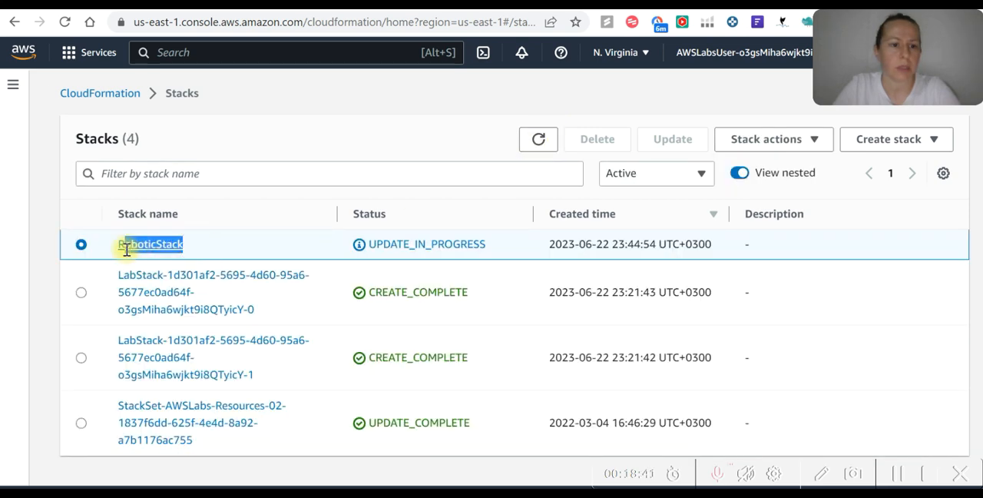
pyautogui.hotkey('ctrl', 'c')
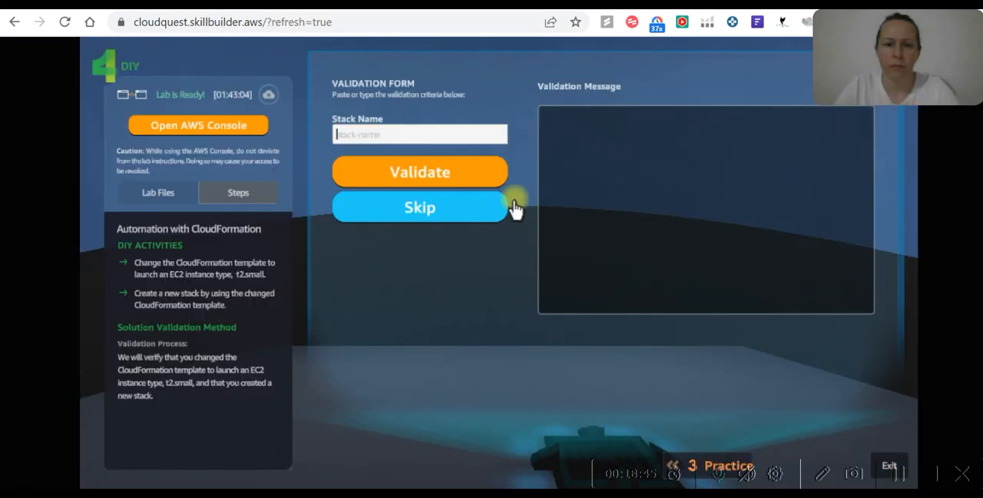
pyautogui.hotkey('ctrl', 'v')
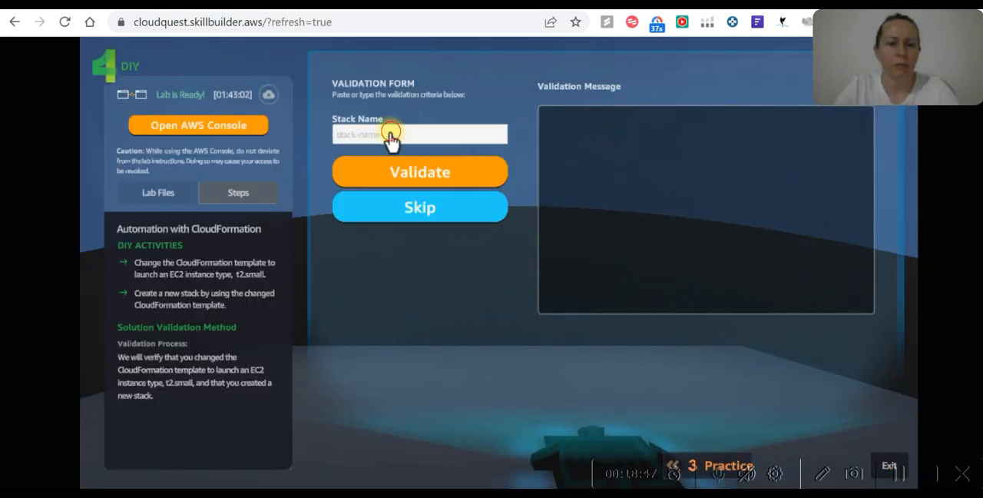
pyautogui.hotkey('ctrl', 'v')
pyautogui.click(411, 164)
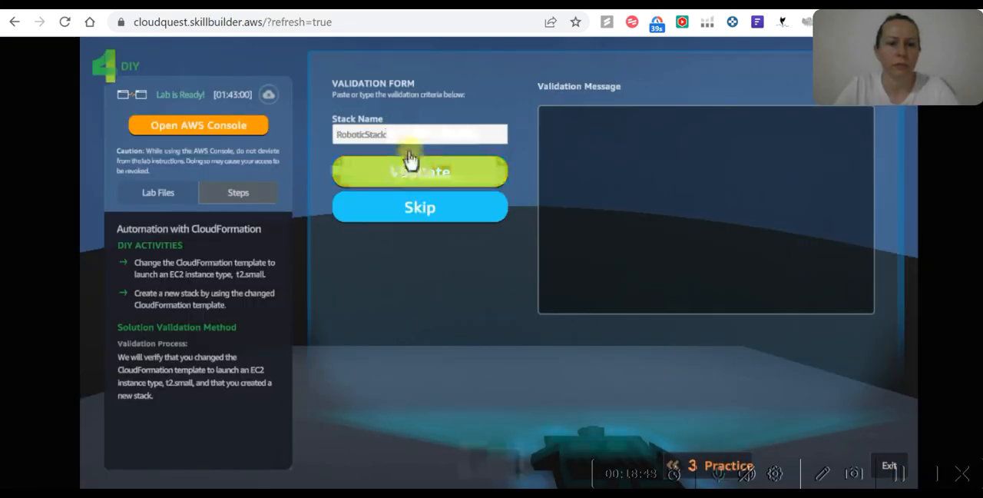